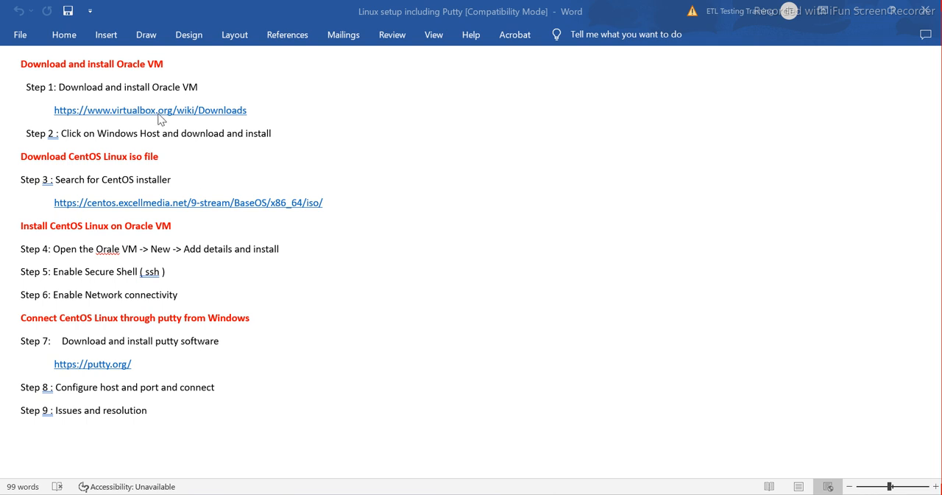
left_click_drag(250, 111, 64, 111)
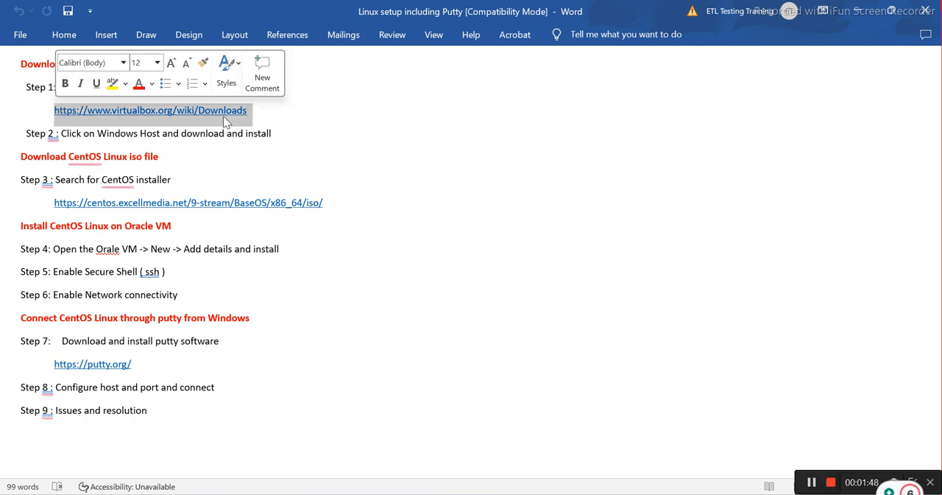
left_click_drag(254, 112, 60, 109)
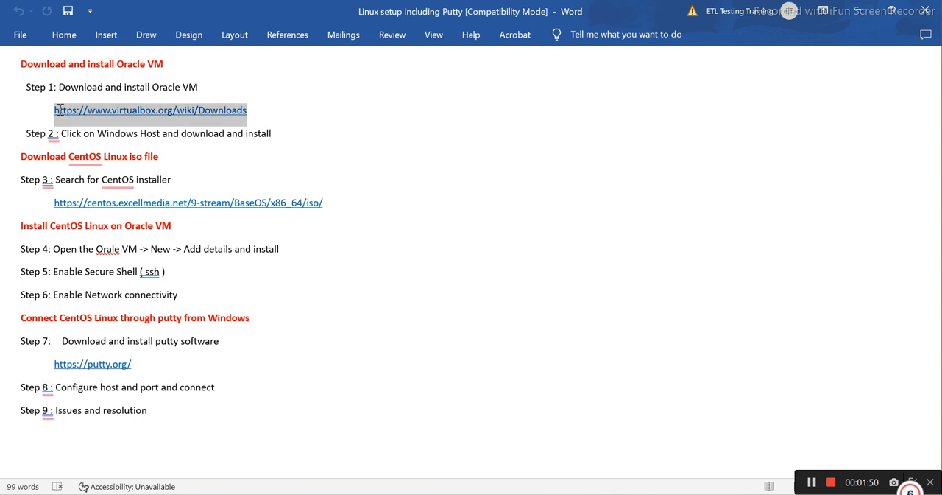
key("ctrl+c")
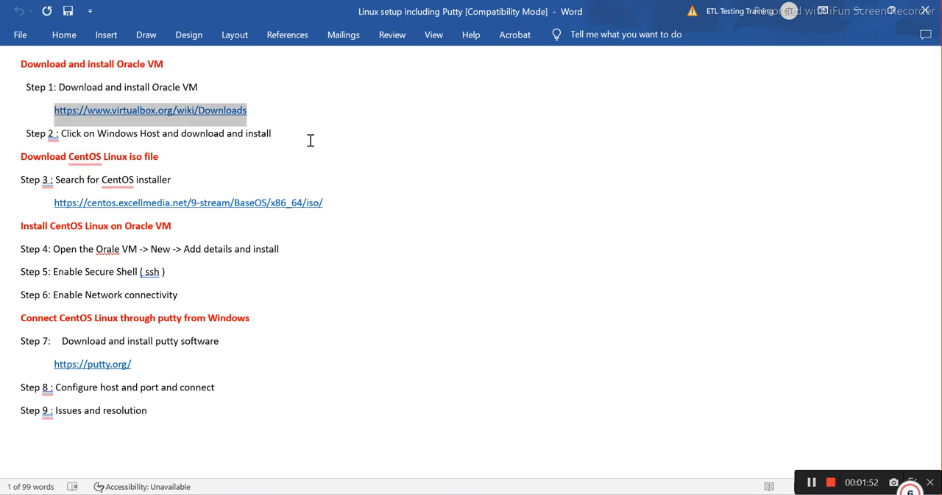
left_click(563, 494)
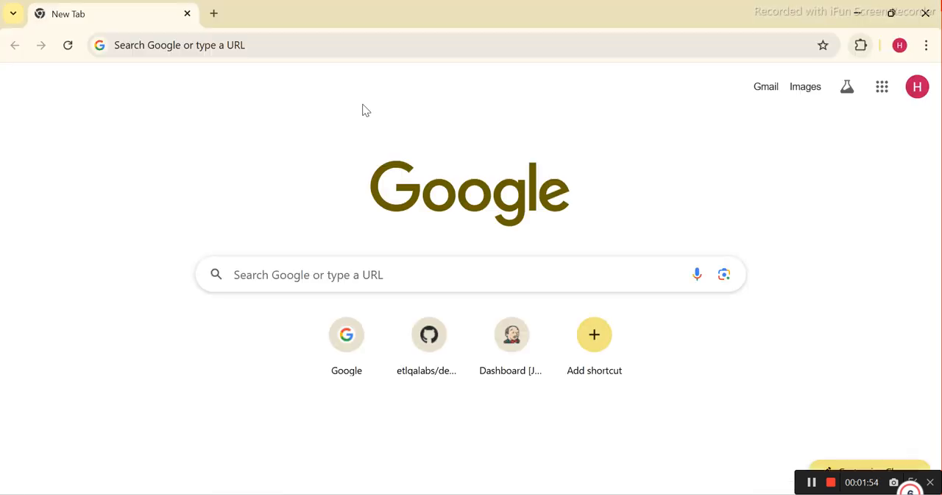
left_click(187, 43)
key("ctrl+v")
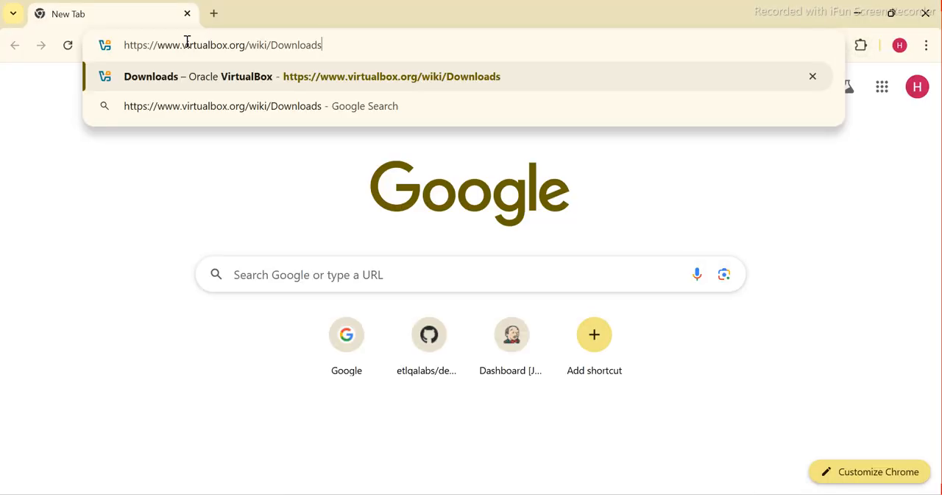
key("Return")
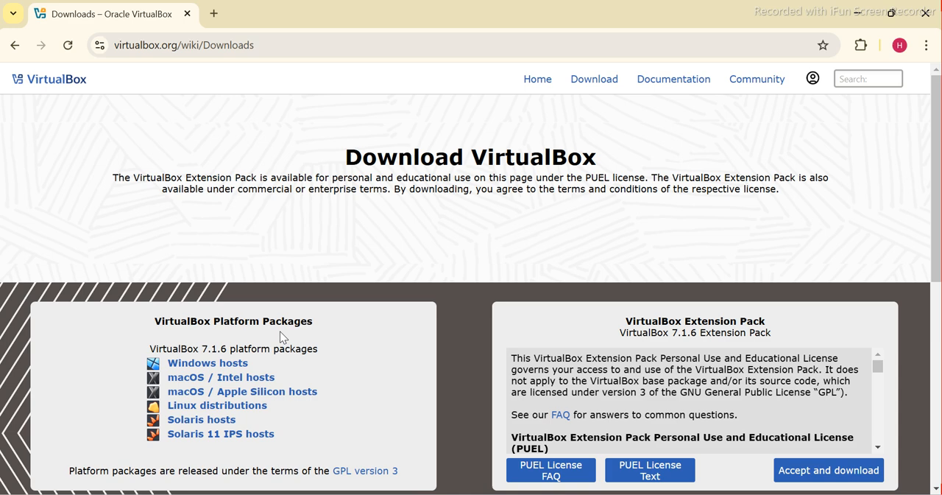
Download the VirtualBox 7.1.6 platform package for Windows hosts and display the recent download history
left_click(207, 372)
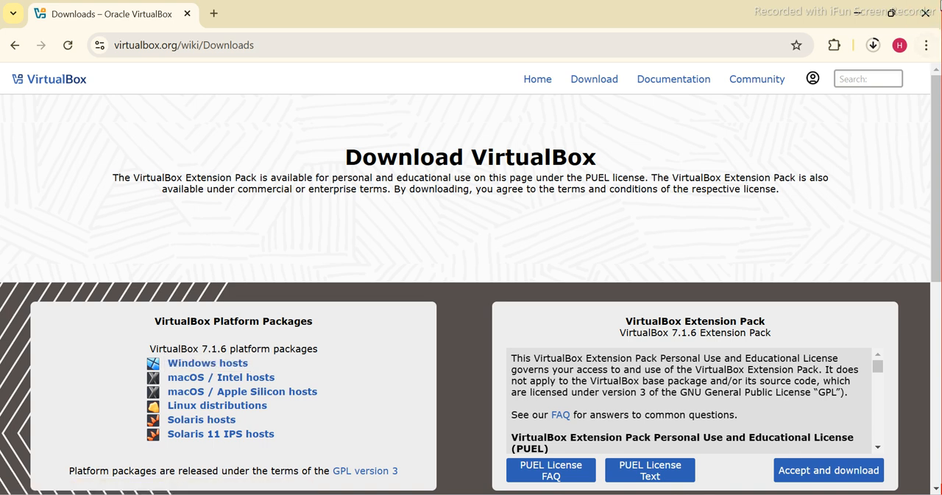
left_click(874, 46)
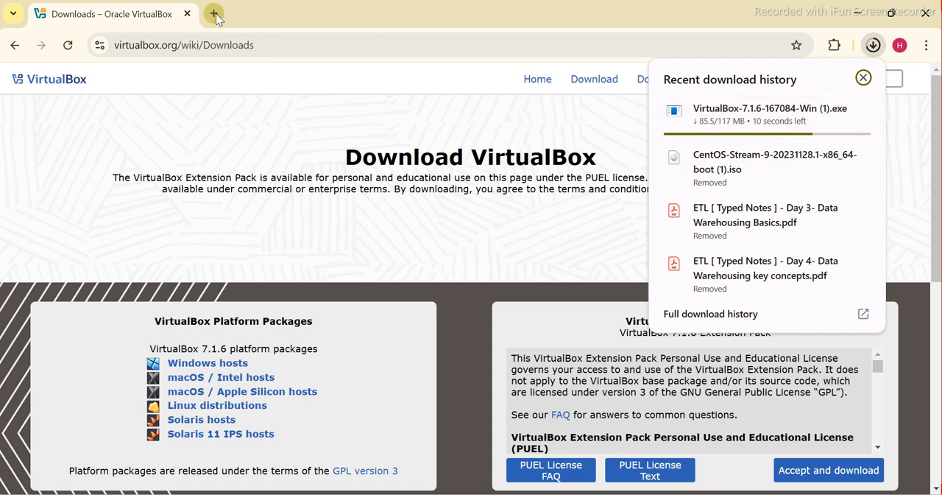
mouse_move(552, 494)
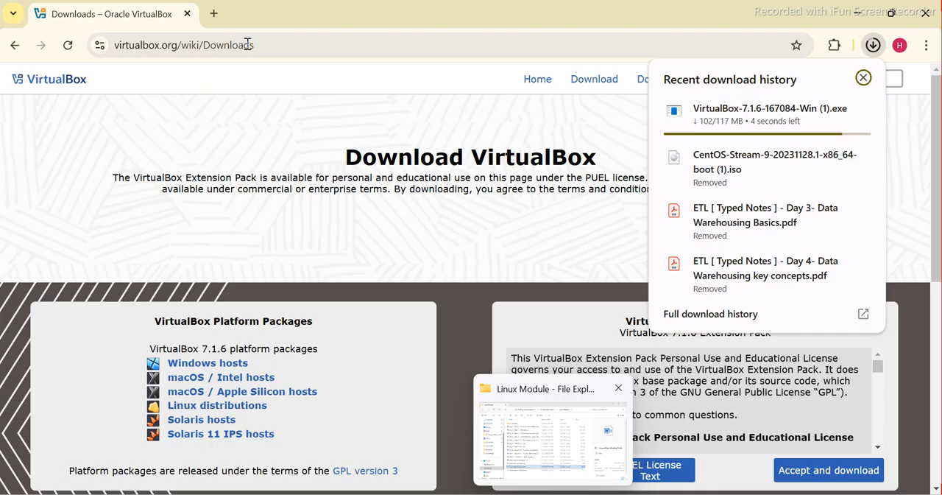
Open the Oracle VirtualBox Downloads page again in a new browser tab
left_click(215, 14)
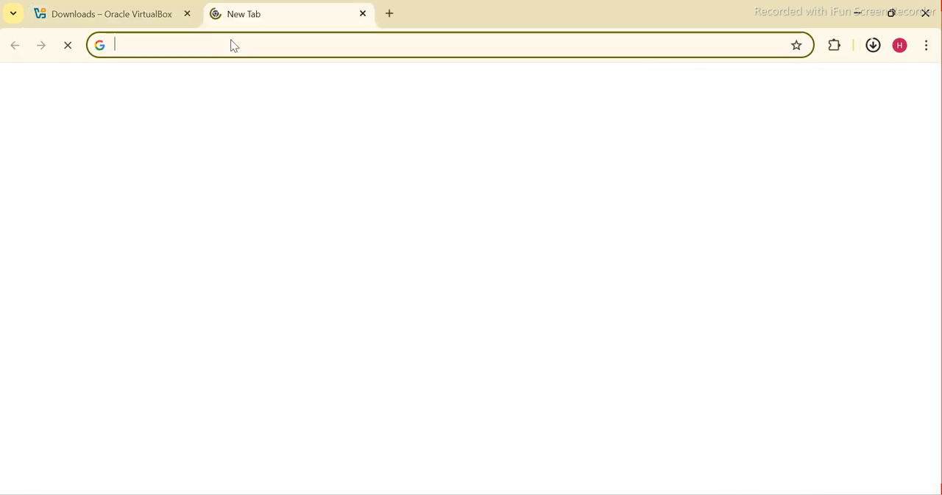
type("dow")
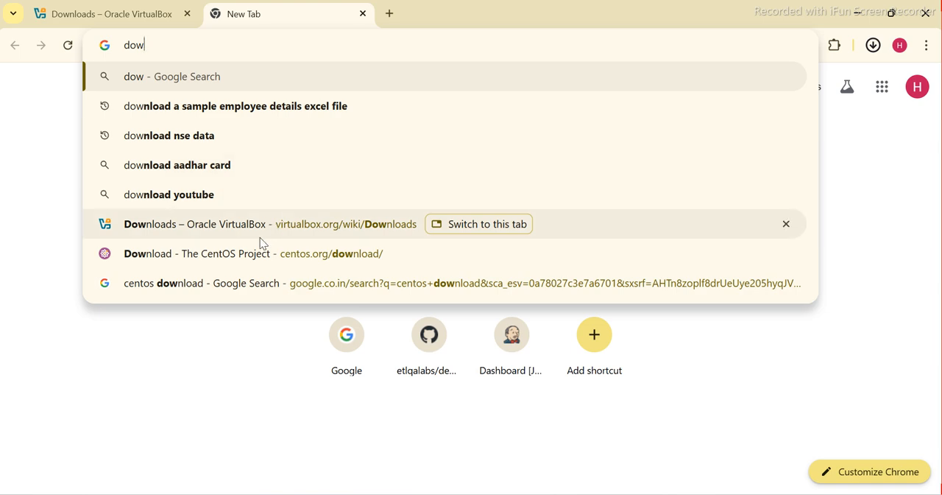
left_click(216, 230)
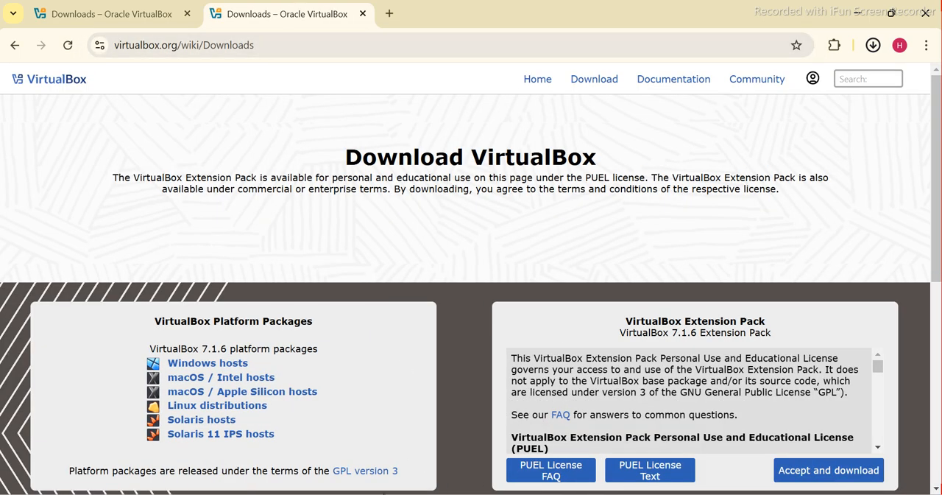
Search Windows for "down", open File Explorer's Downloads folder, and select the VirtualBox-7.1.6-167084-Win (1) installer
key("super")
type("d")
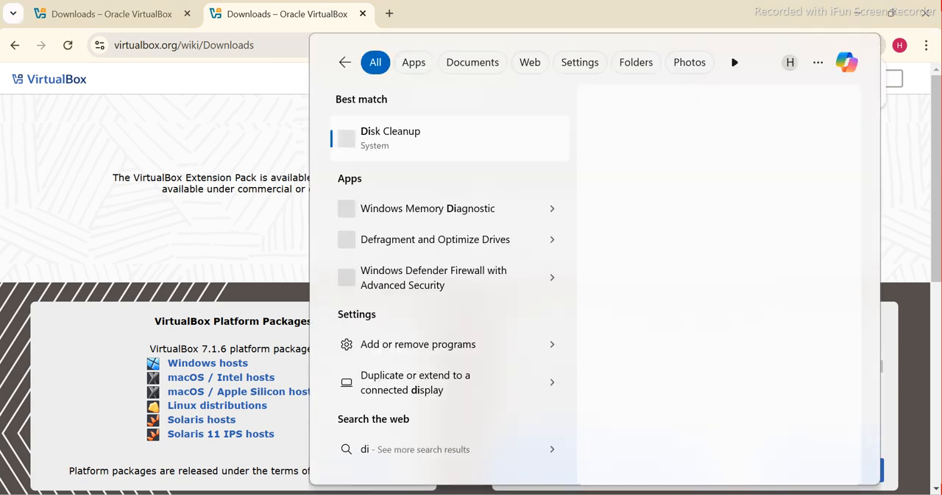
type("own")
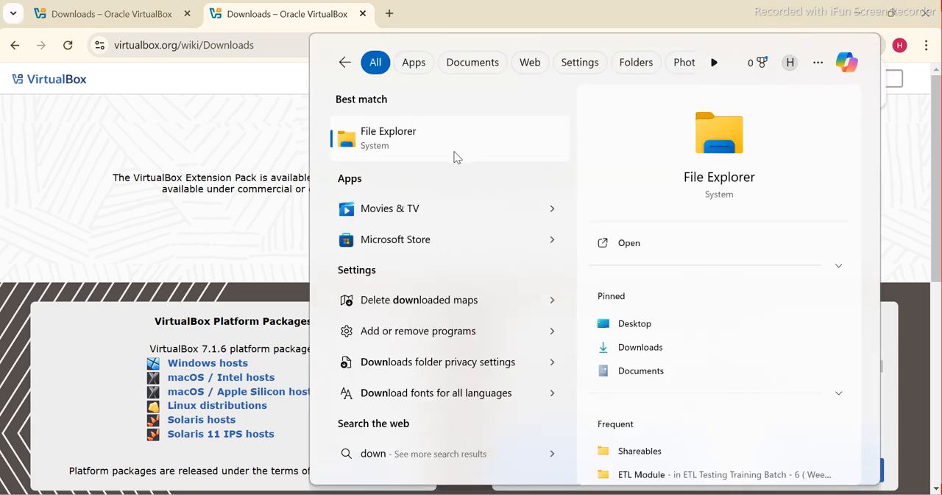
left_click(393, 144)
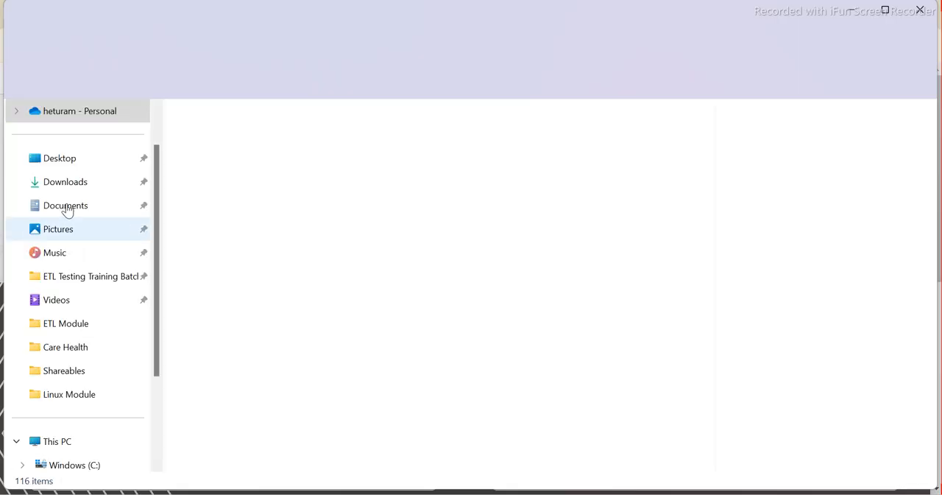
left_click(64, 184)
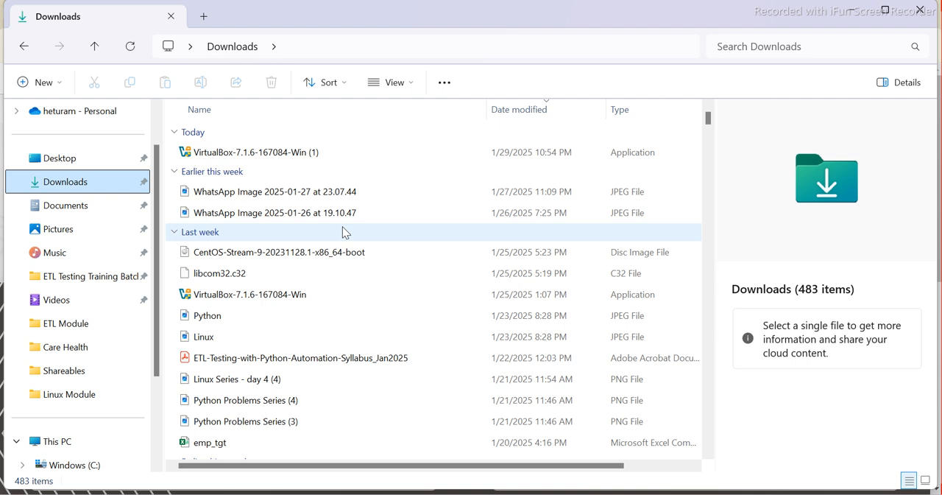
left_click(266, 155)
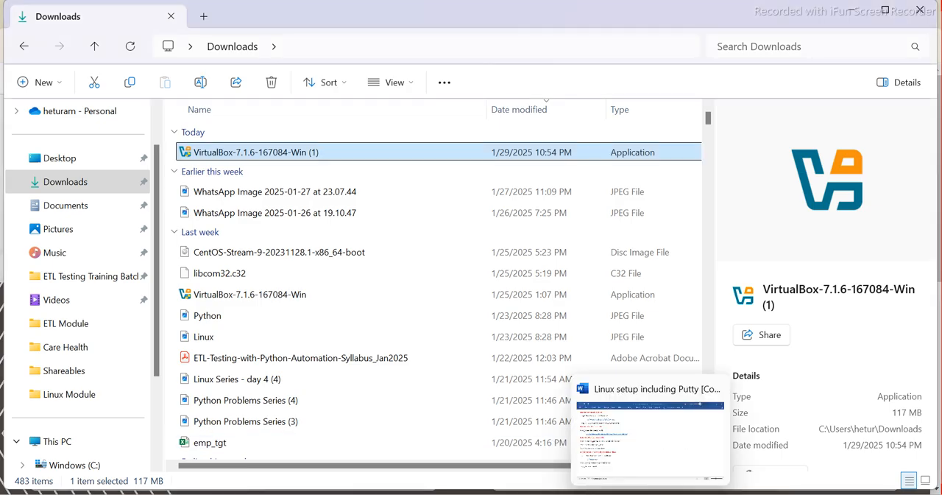
Switch to the Word document "Linux setup including Putty" to review the installation steps
left_click(641, 412)
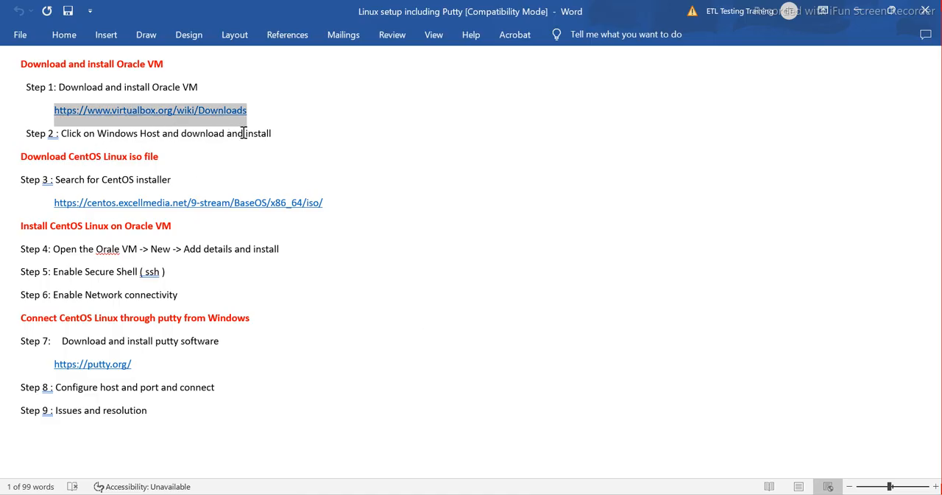
left_click(858, 11)
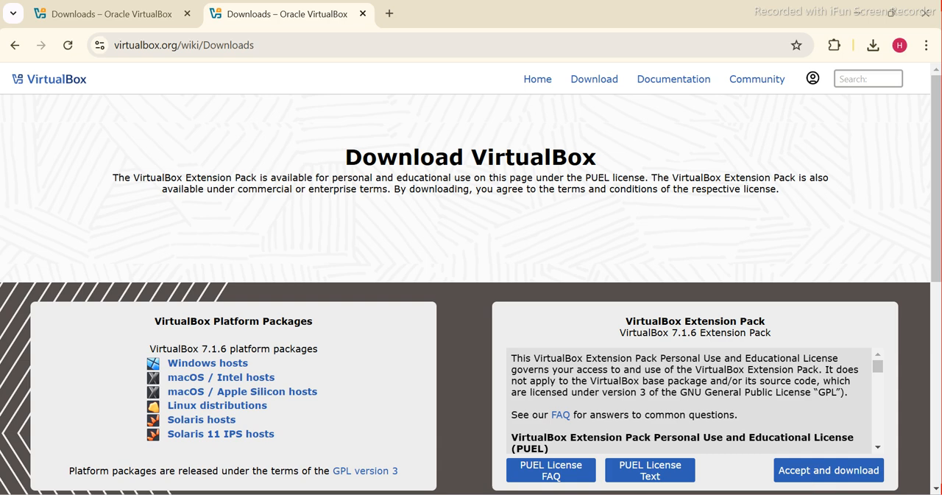
mouse_move(651, 494)
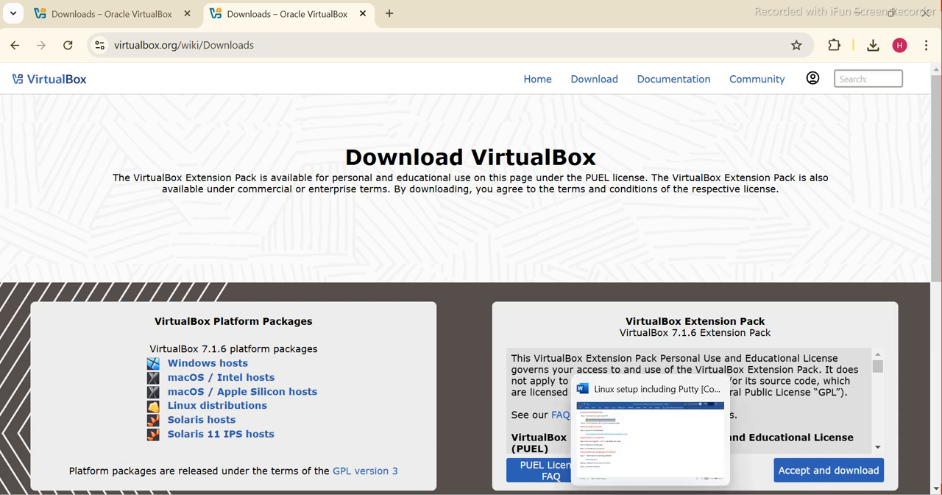
left_click(650, 494)
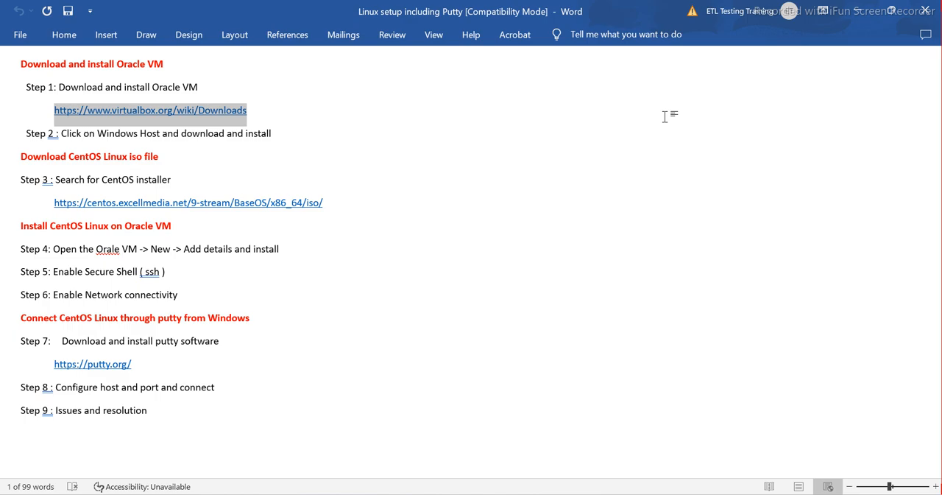
Move the Oracle VM VirtualBox desktop shortcut down one place, then launch VirtualBox and minimize its window
key("super+d")
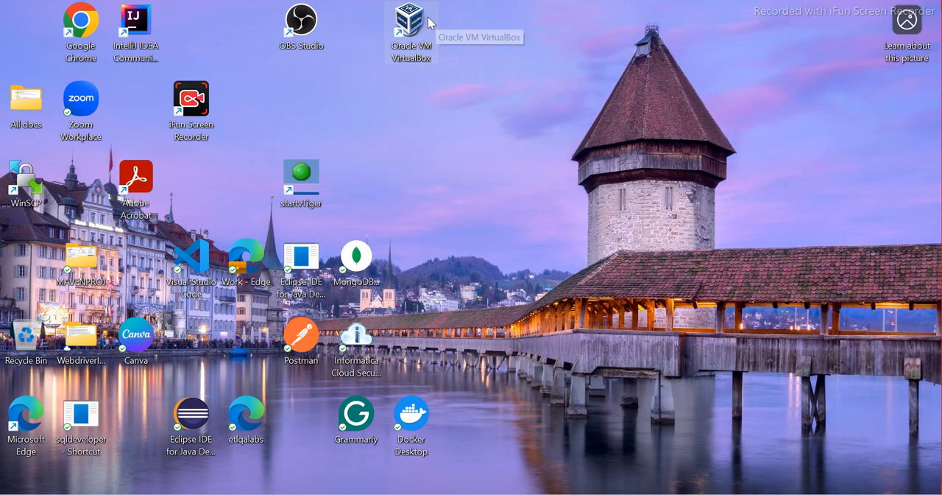
left_click_drag(411, 22, 434, 96)
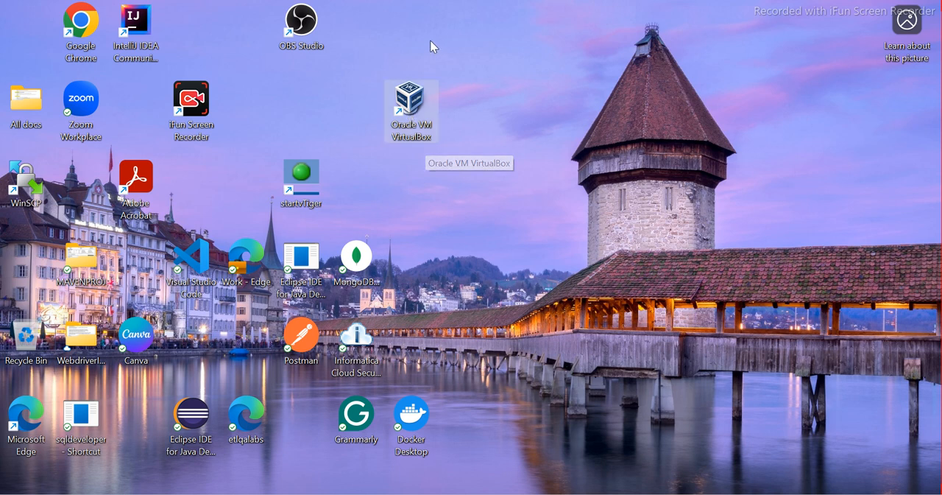
double_click(407, 105)
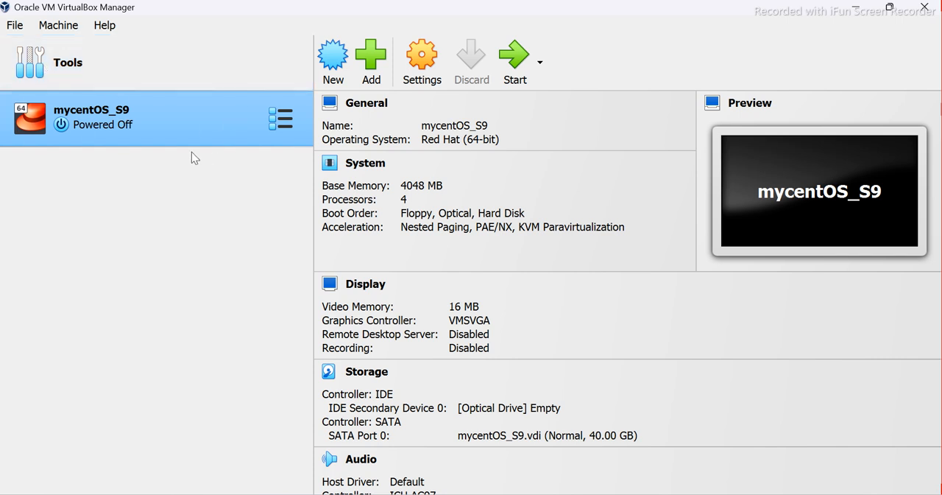
left_click(861, 10)
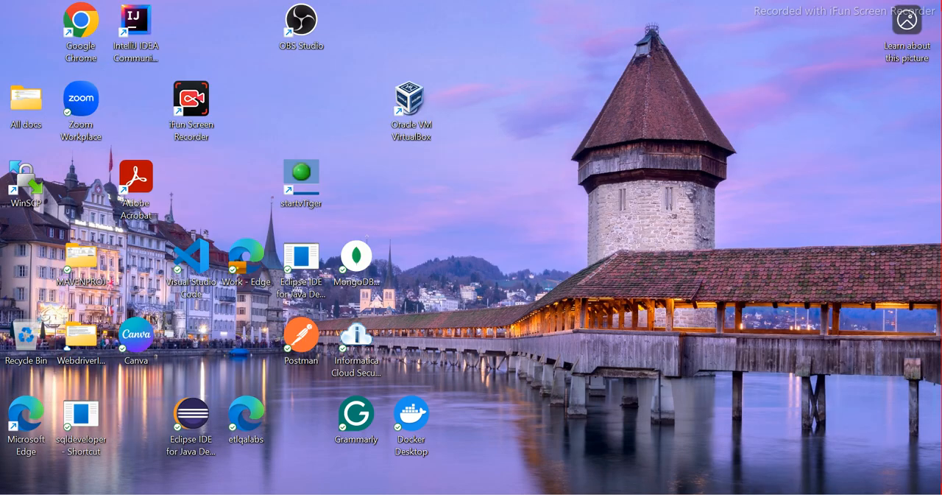
left_click(617, 494)
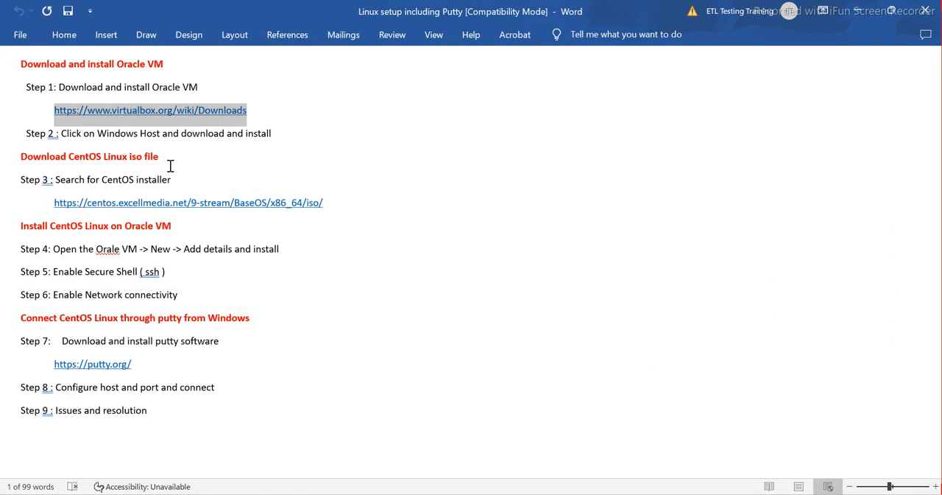
left_click_drag(283, 134, 5, 70)
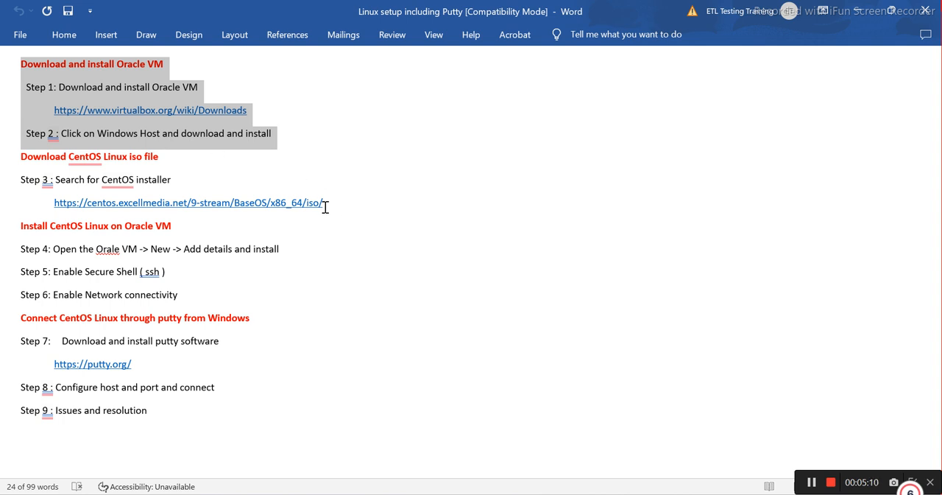
left_click_drag(278, 206, 55, 204)
key("ctrl+c")
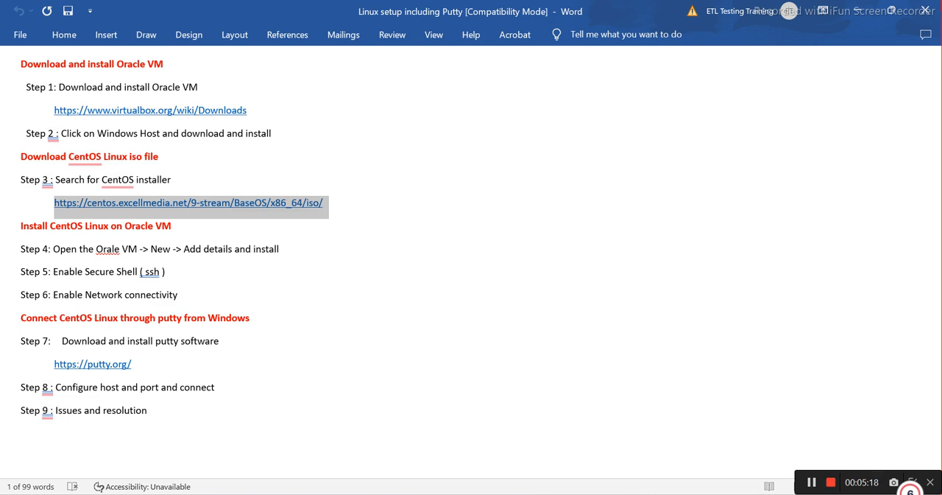
key("alt+Tab")
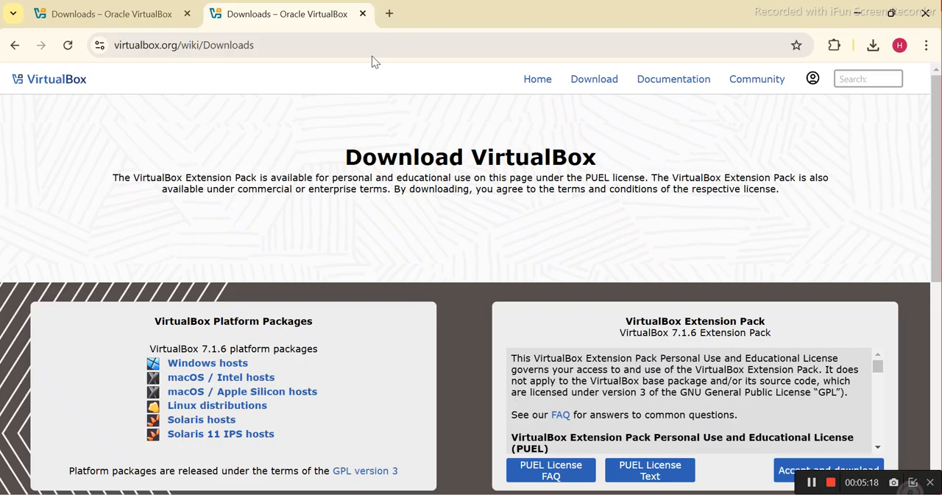
left_click(390, 15)
key("ctrl+v")
key("Return")
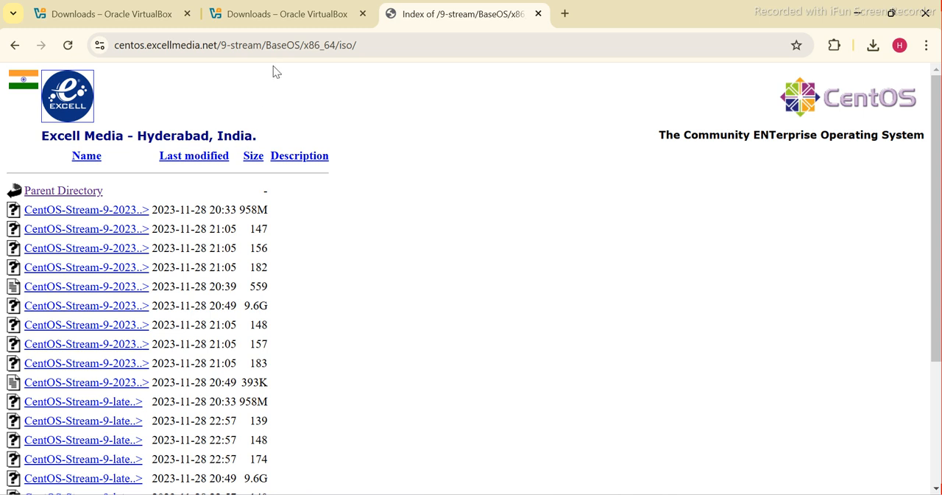
Remove BaseOS/x86_64/iso from the CentOS mirror address and load the centos.excellmedia.net/9-stream/ directory
left_click_drag(371, 45, 262, 45)
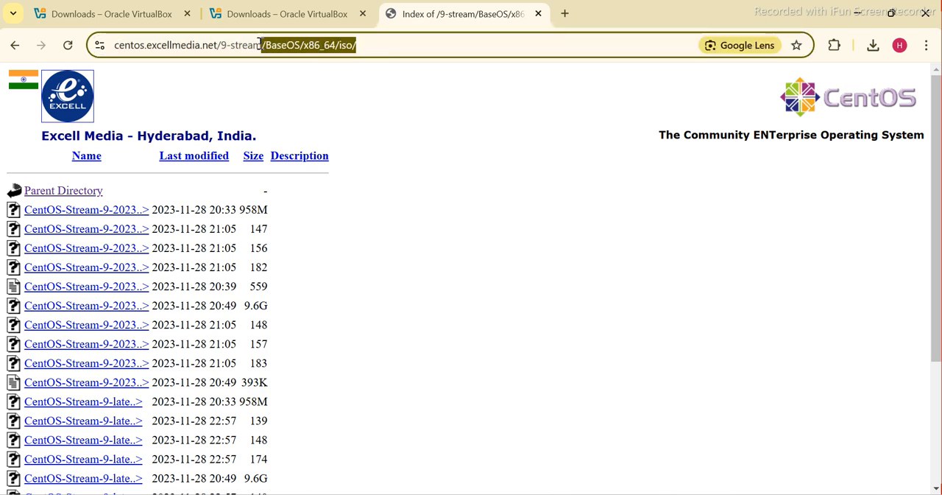
key("BackSpace")
left_click(295, 77)
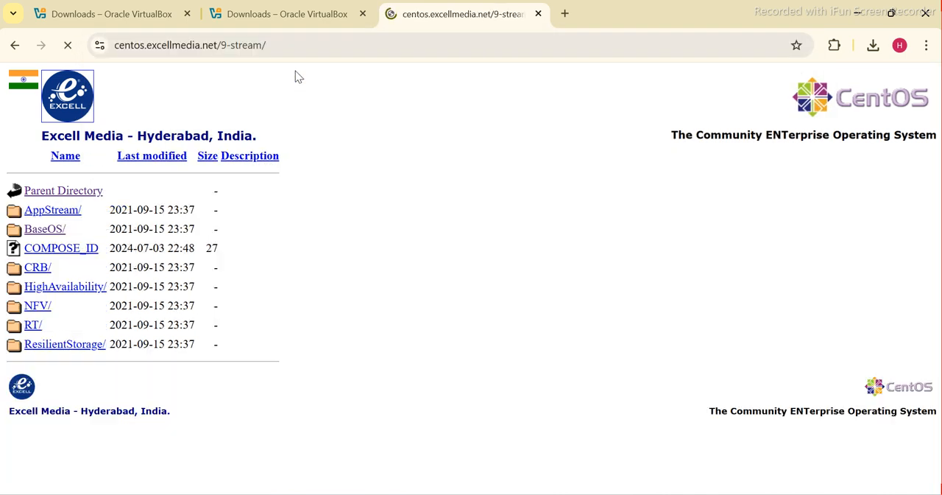
Remove the 9-stream part of the address and load the mirror's root directory at centos.excellmedia.net
left_click(287, 51)
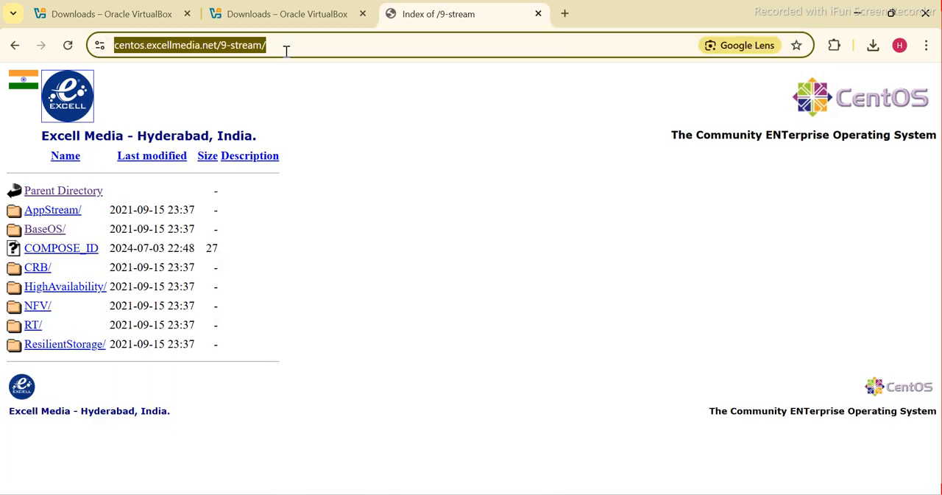
left_click(287, 51)
key("BackSpace")
key("BackSpace")
key("BackSpace")
key("BackSpace")
key("BackSpace")
key("BackSpace")
key("BackSpace")
key("BackSpace")
key("BackSpace")
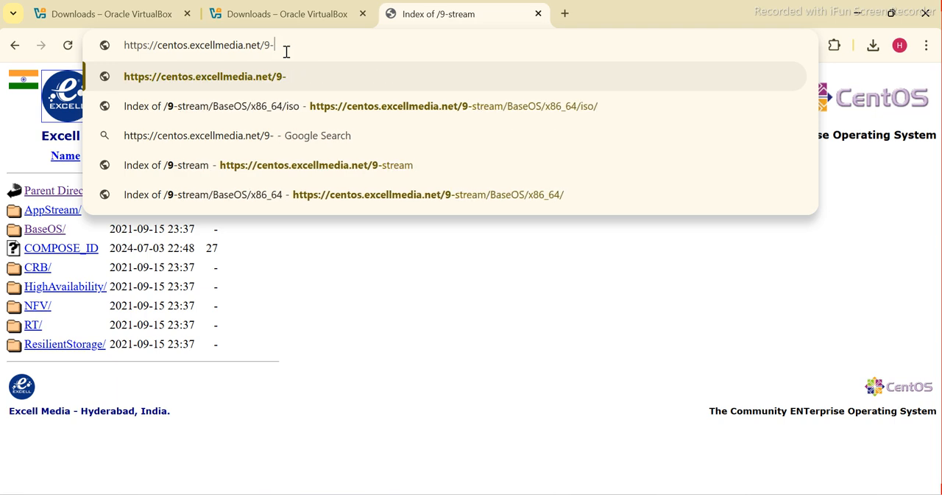
key("Return")
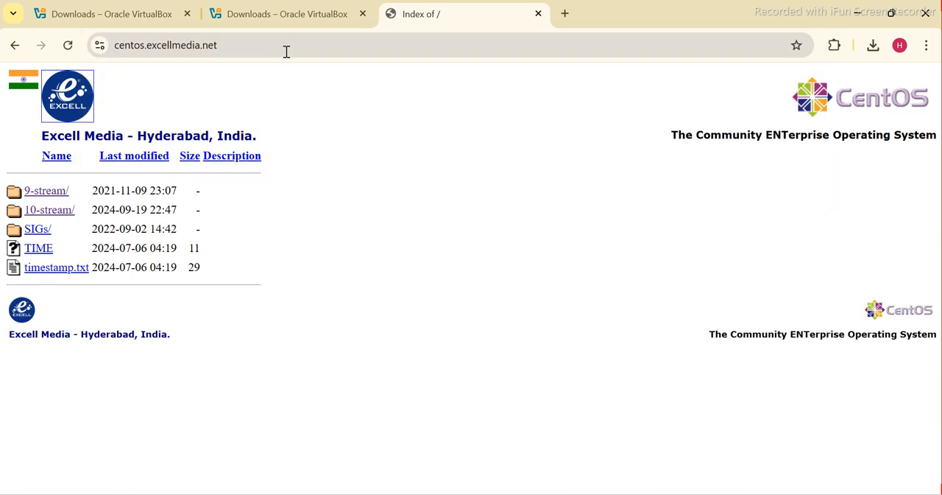
Browse the mirror to 9-stream/BaseOS/x86_64/iso and download CentOS-Stream-9-20231128.1-x86_64-boot.iso
left_click(45, 193)
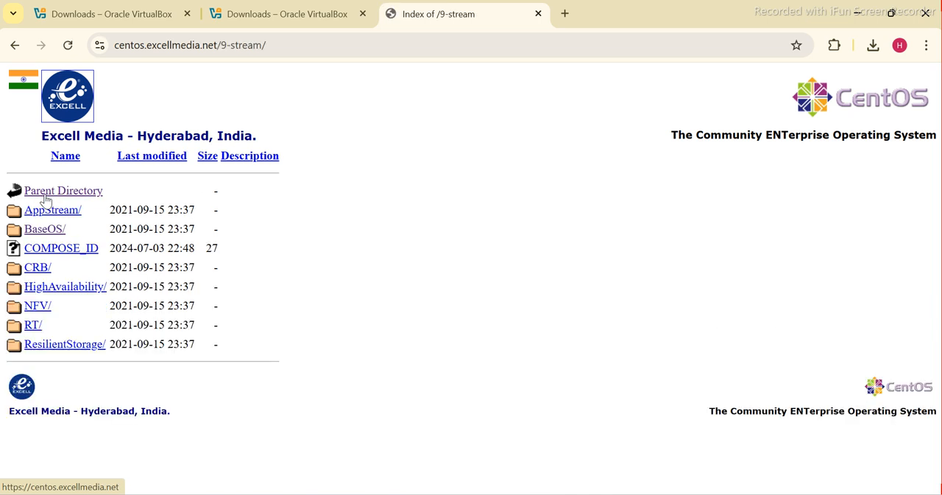
left_click(42, 234)
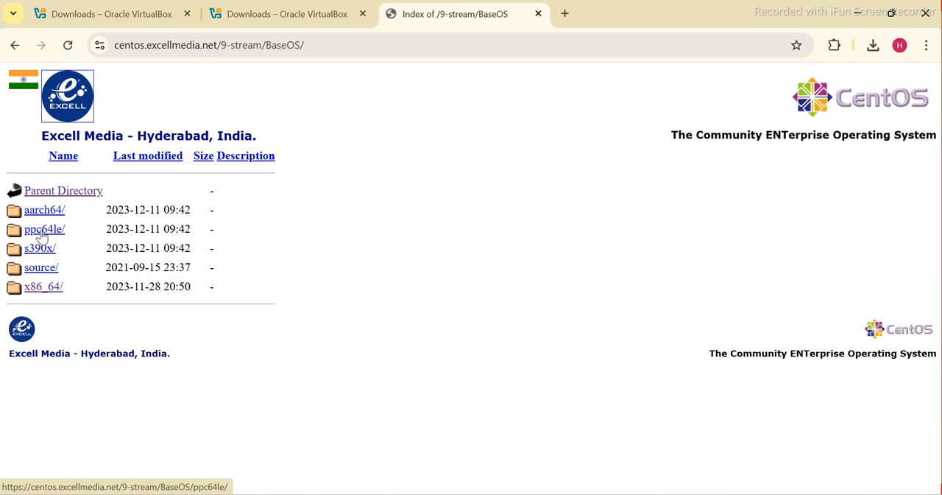
left_click(37, 293)
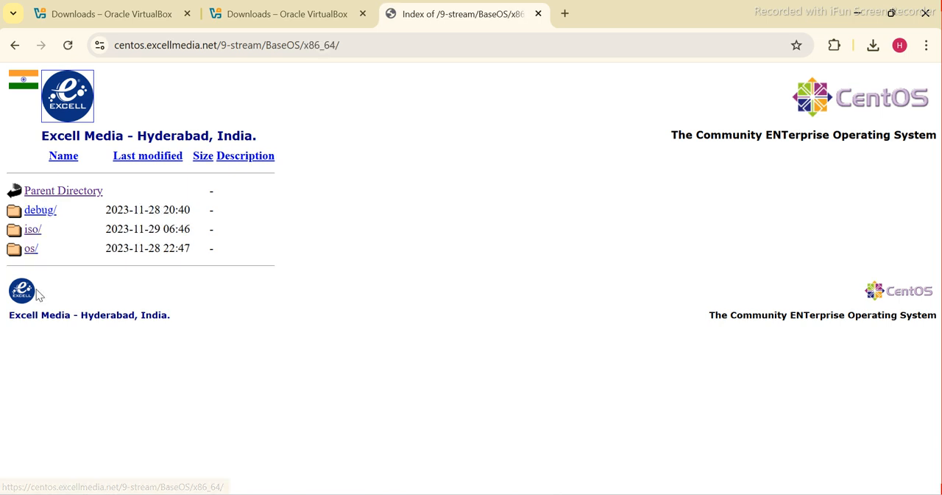
left_click(32, 230)
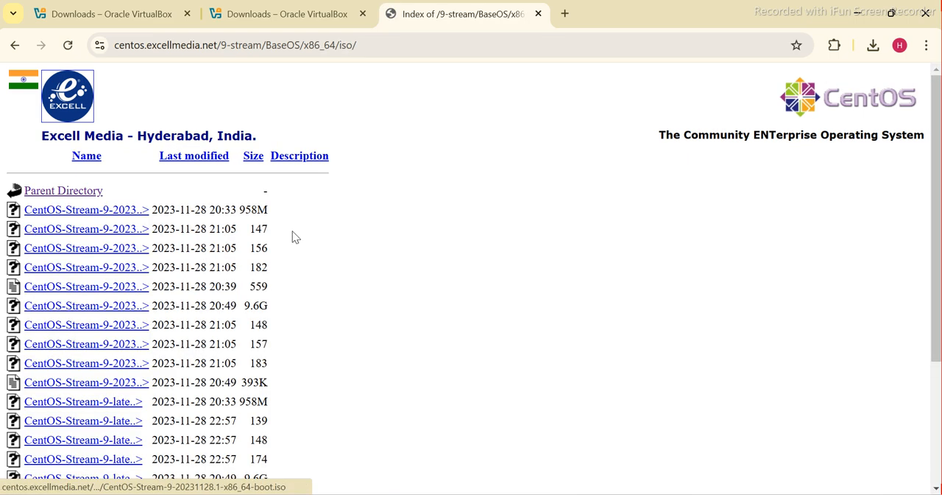
left_click(129, 214)
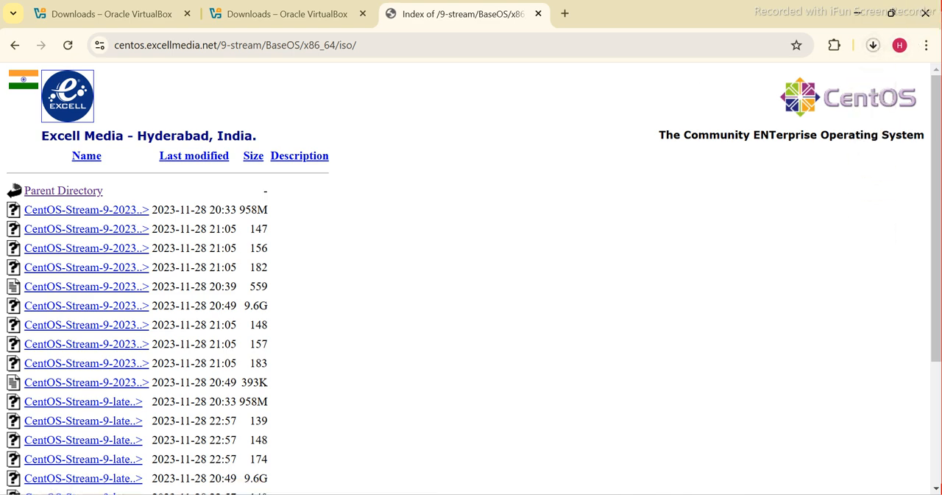
Switch to the Downloads folder in File Explorer and look for the CentOS ISO download
mouse_move(528, 477)
left_click(631, 429)
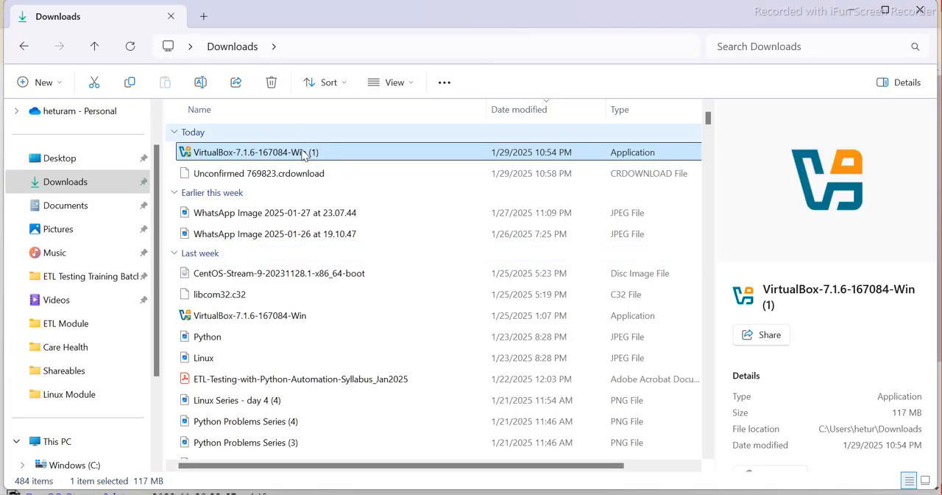
left_click(67, 161)
left_click(65, 181)
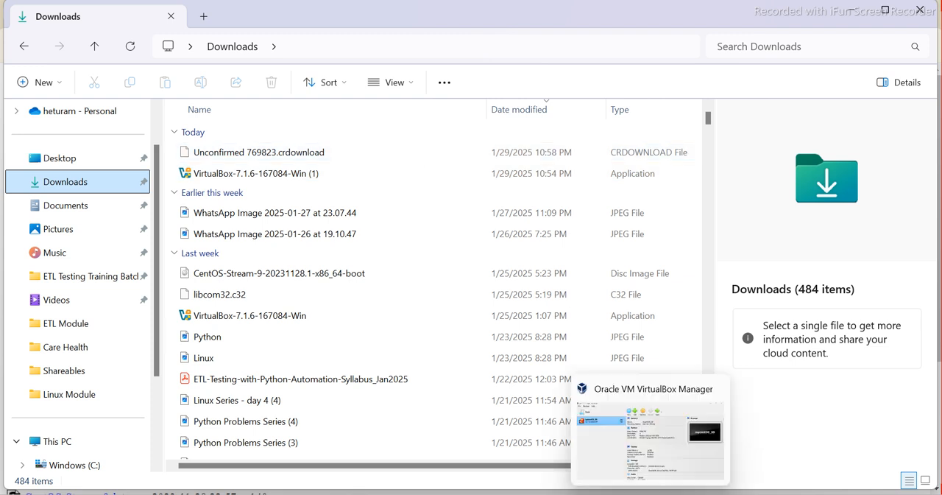
left_click(586, 494)
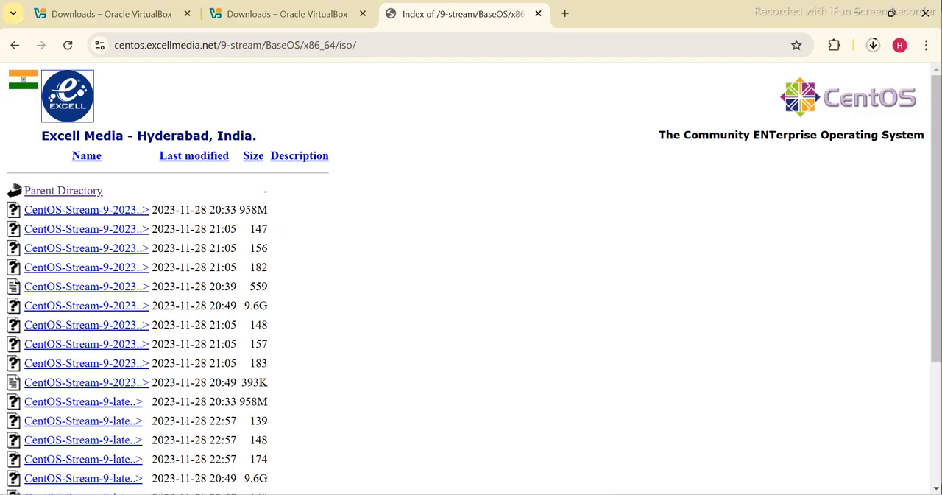
Check the CentOS ISO's progress in Chrome's recent download history, and bring the Downloads folder window back up
left_click(874, 45)
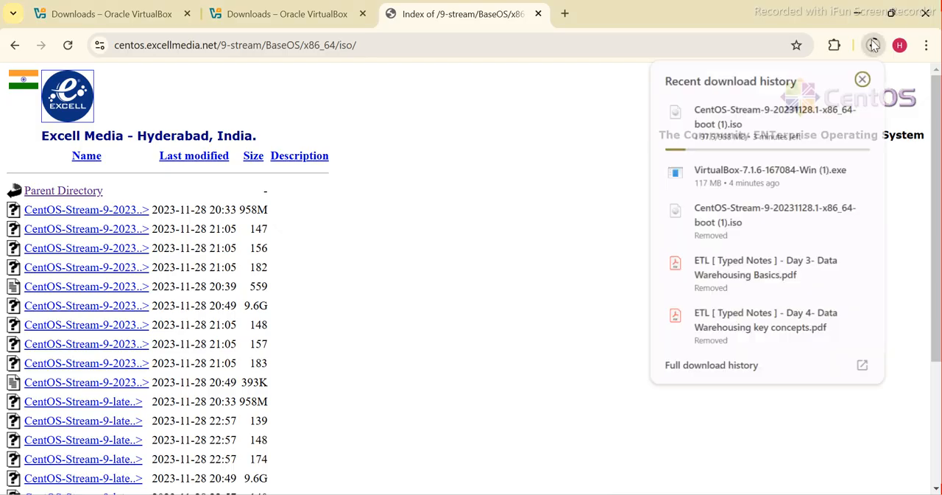
mouse_move(781, 138)
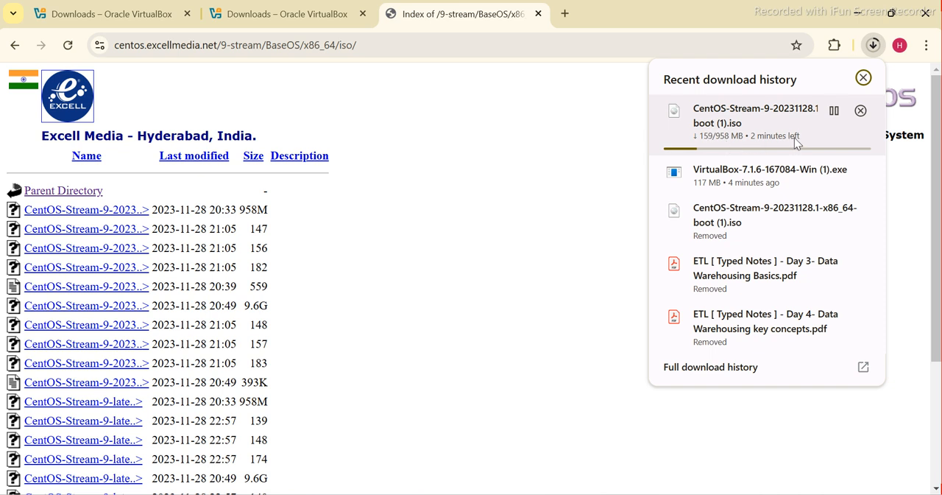
left_click(863, 78)
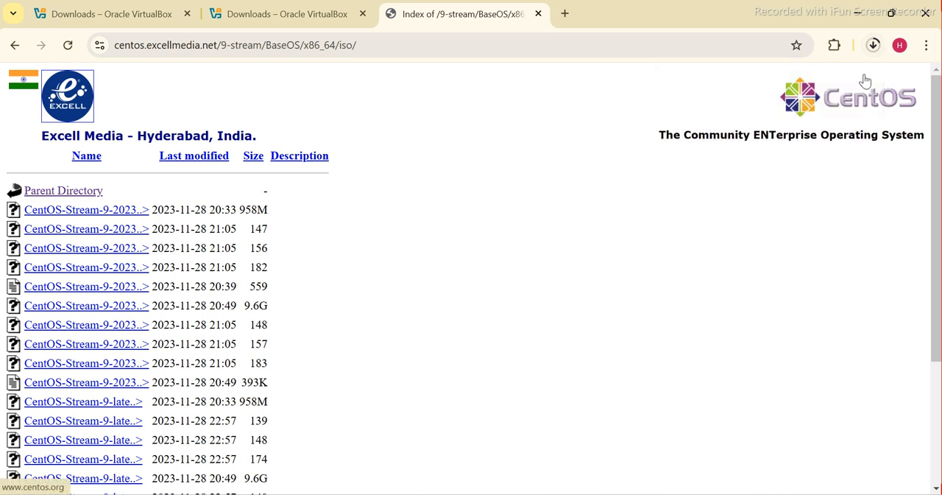
mouse_move(553, 494)
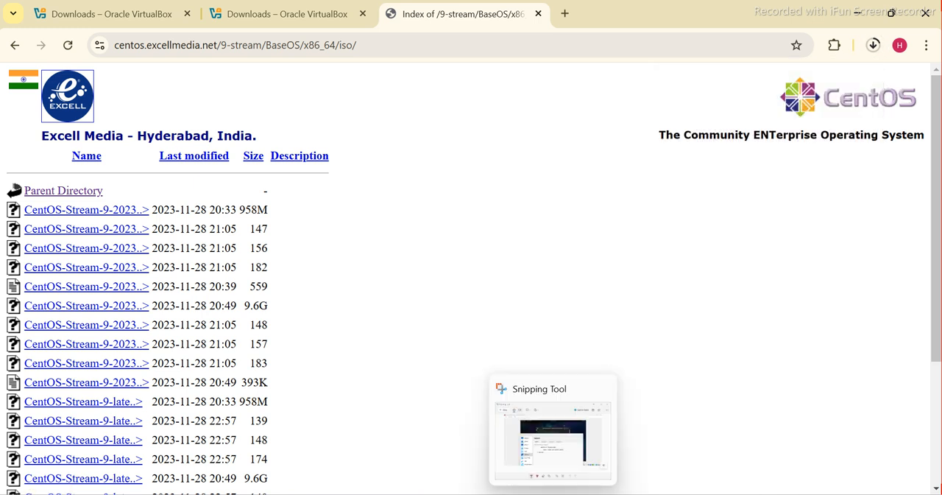
mouse_move(574, 391)
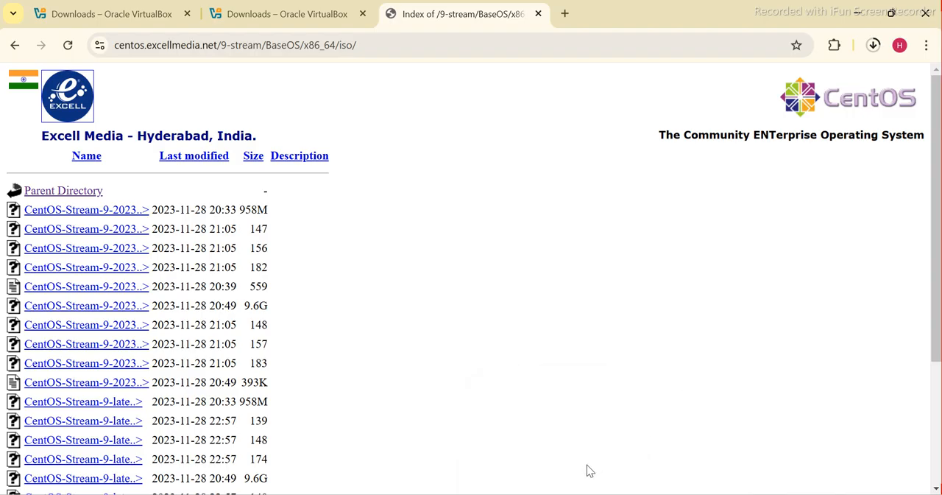
mouse_move(523, 494)
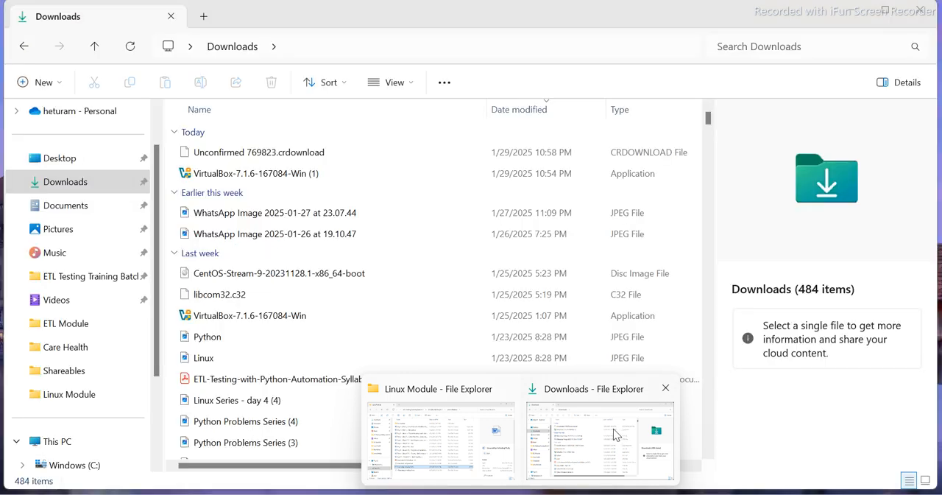
left_click(614, 429)
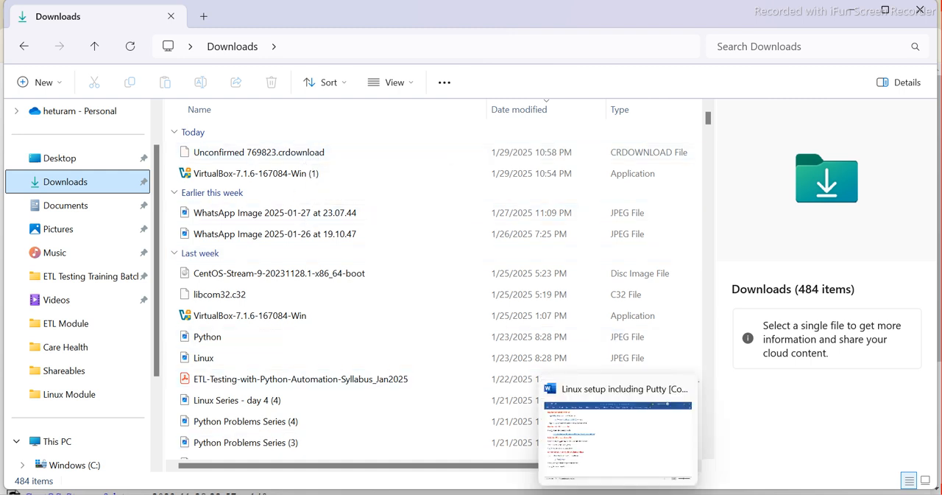
Switch to the Linux setup document in Word and correct "Orale" to "Oracle" in Step 4
left_click(617, 453)
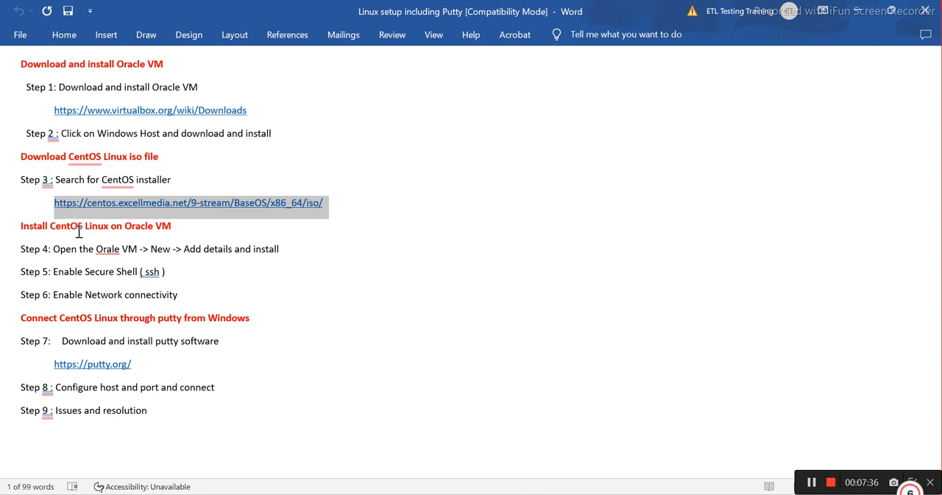
left_click(162, 229)
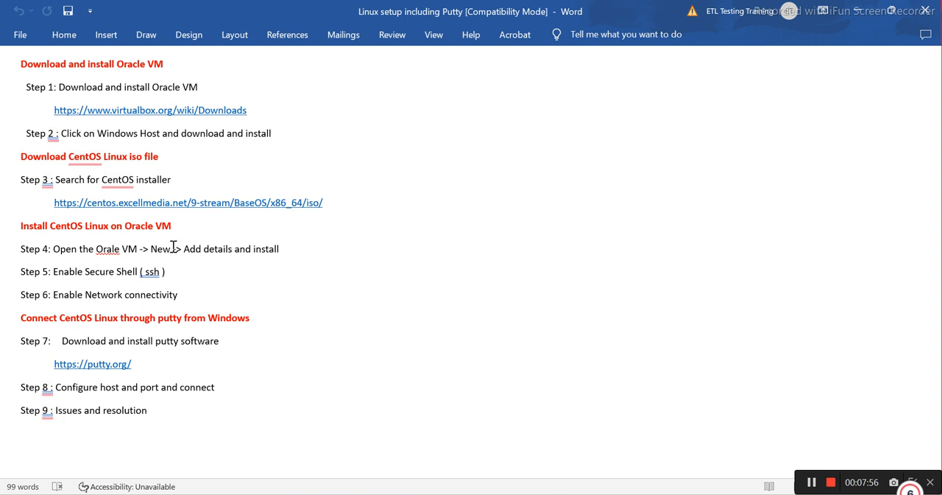
left_click(111, 248)
type("c")
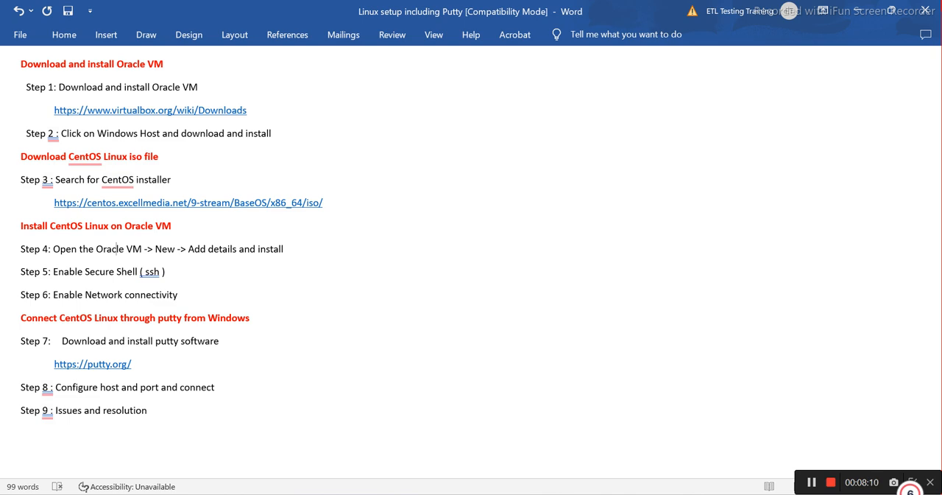
Close the open Oracle VM VirtualBox Manager window and relaunch VirtualBox from its desktop shortcut
key("alt+Tab")
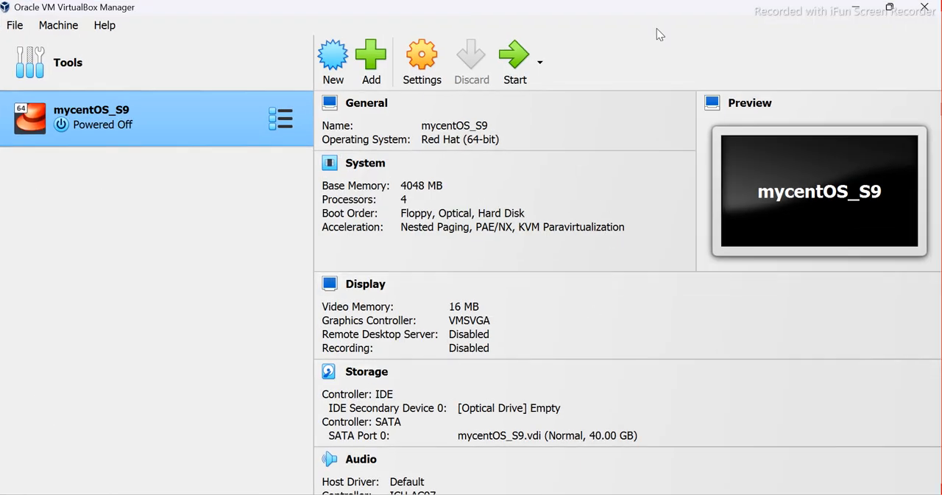
left_click(927, 6)
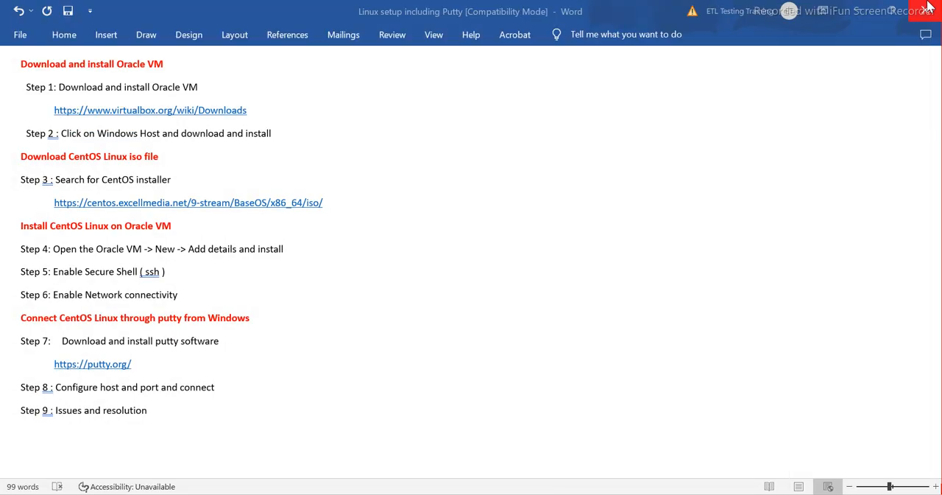
left_click(928, 6)
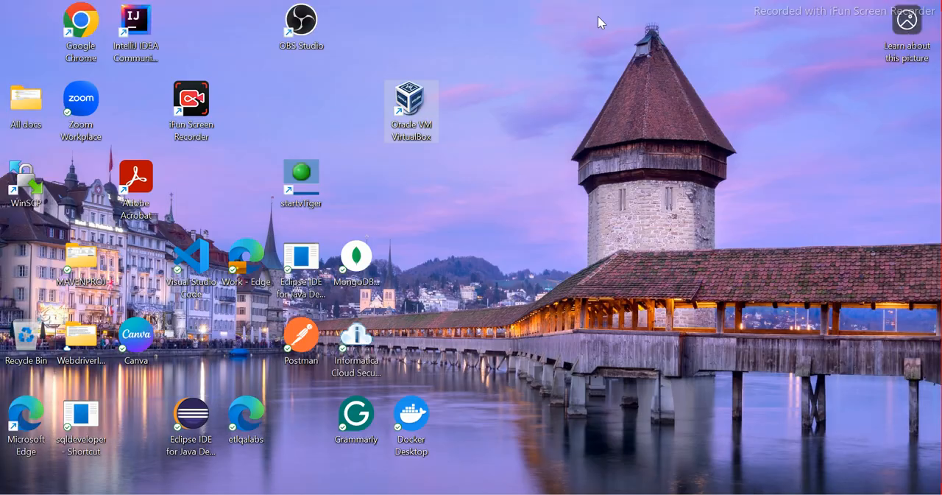
double_click(420, 103)
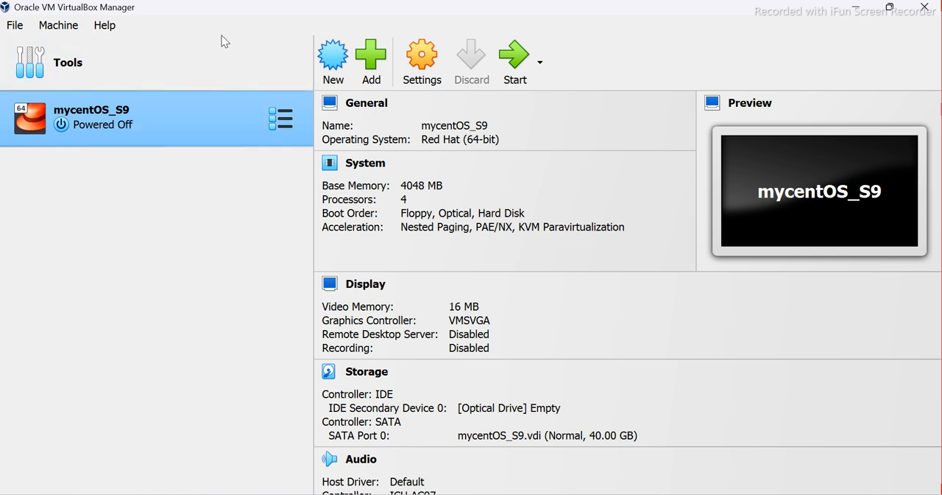
Start creating a new virtual machine and name it mycentOsNewMachine
left_click(331, 59)
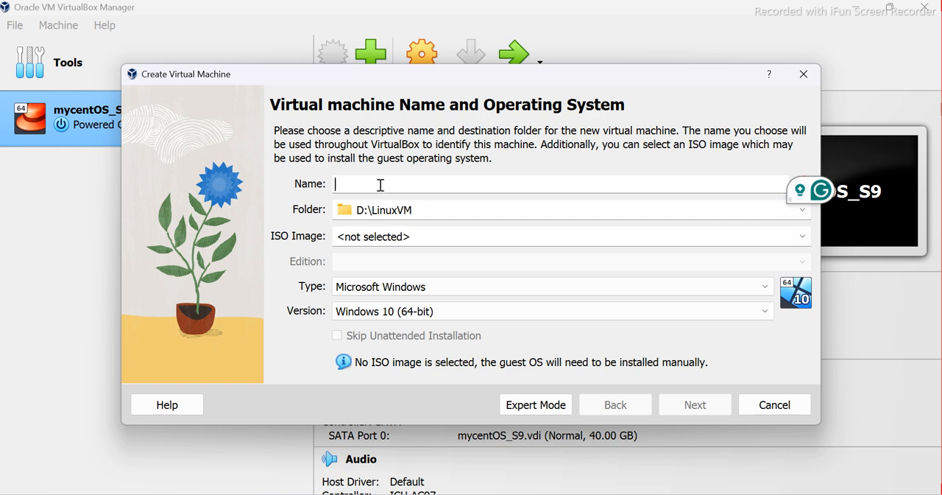
type("my")
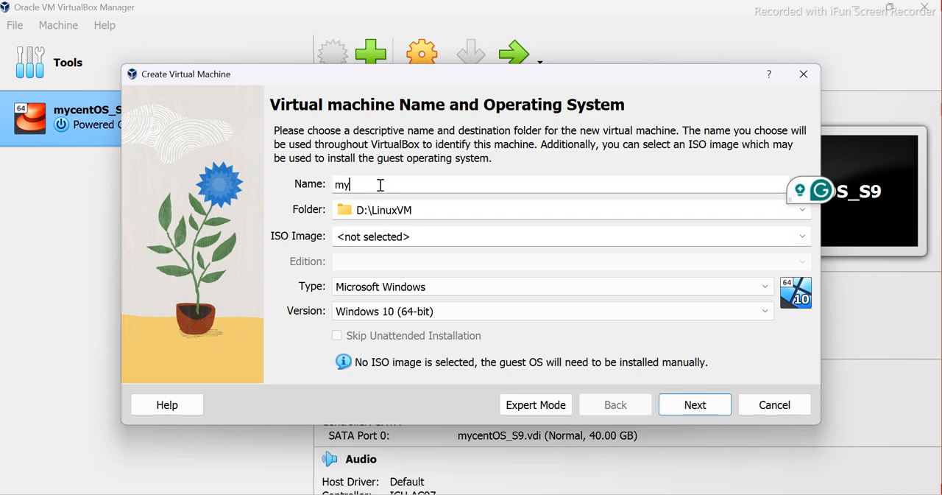
type("centOSNew")
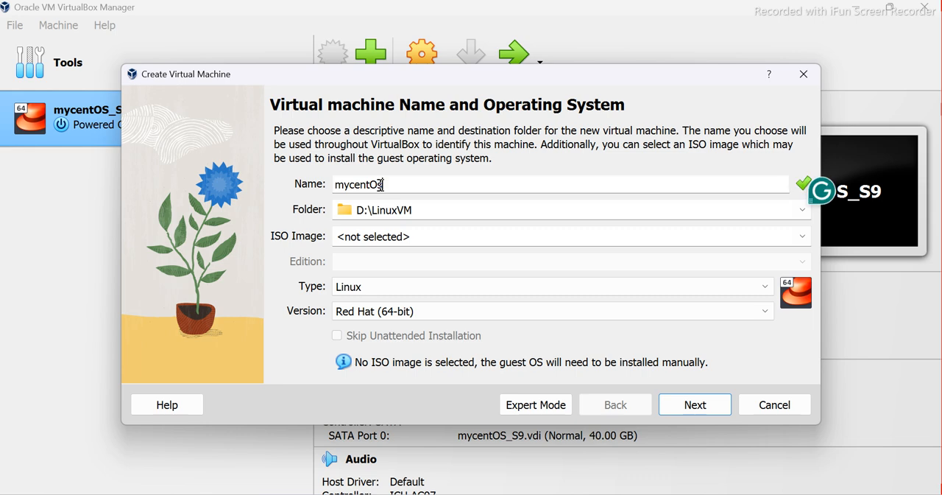
type("Machine")
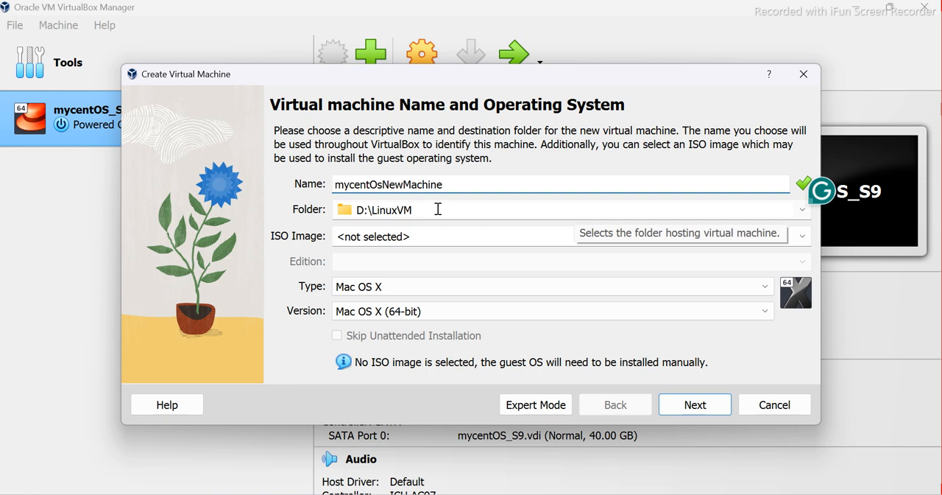
Set the new virtual machine's folder to D:\Linux VM 9
left_click(803, 210)
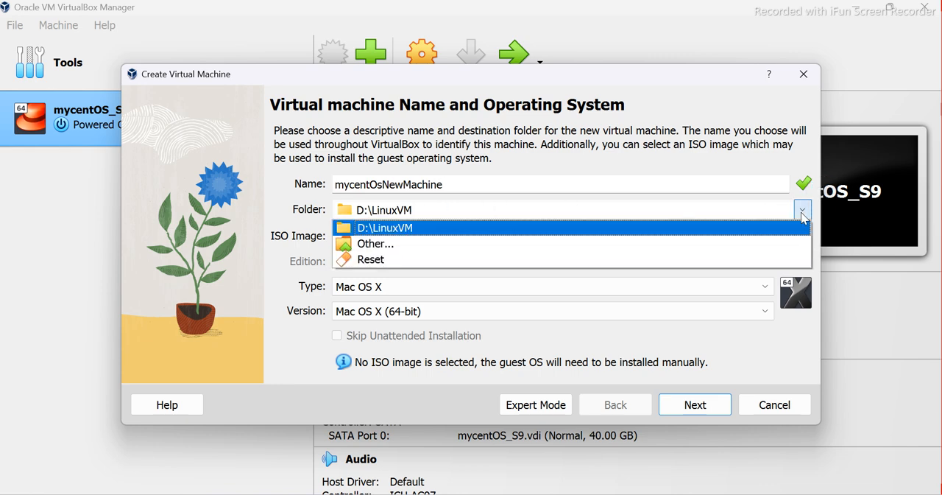
left_click(399, 229)
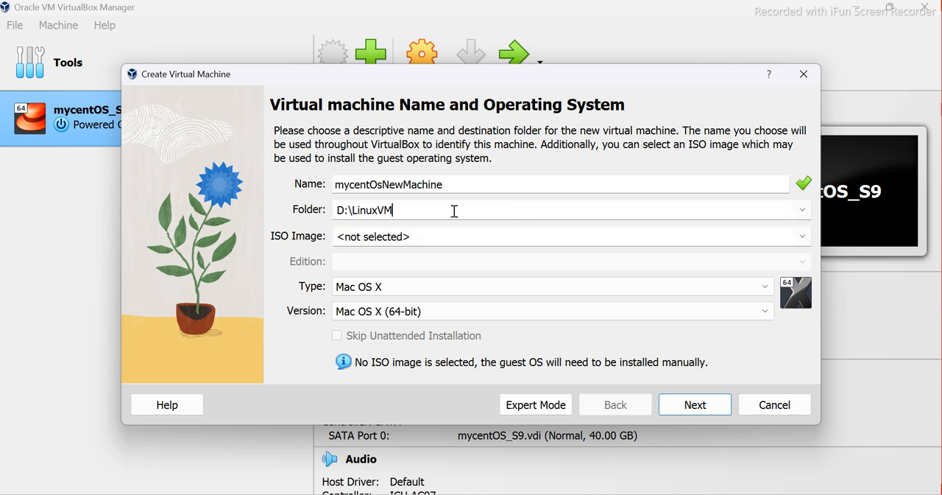
left_click(804, 212)
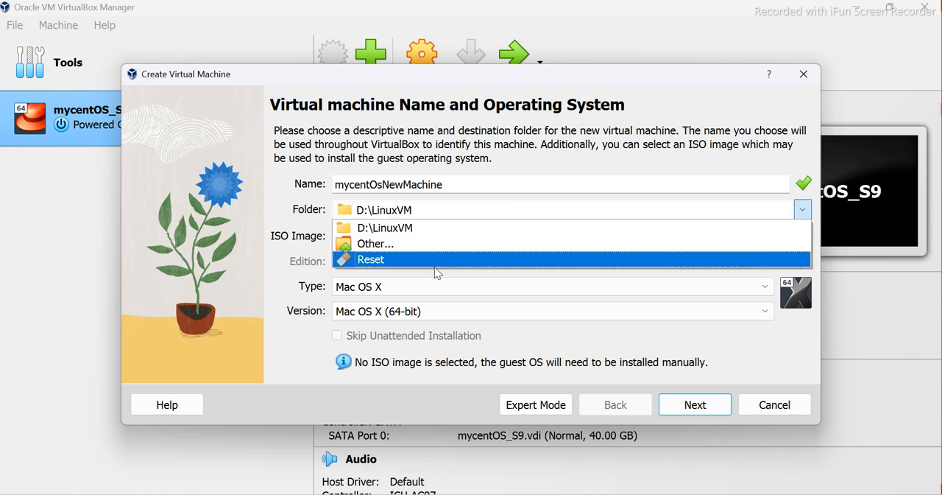
left_click(379, 244)
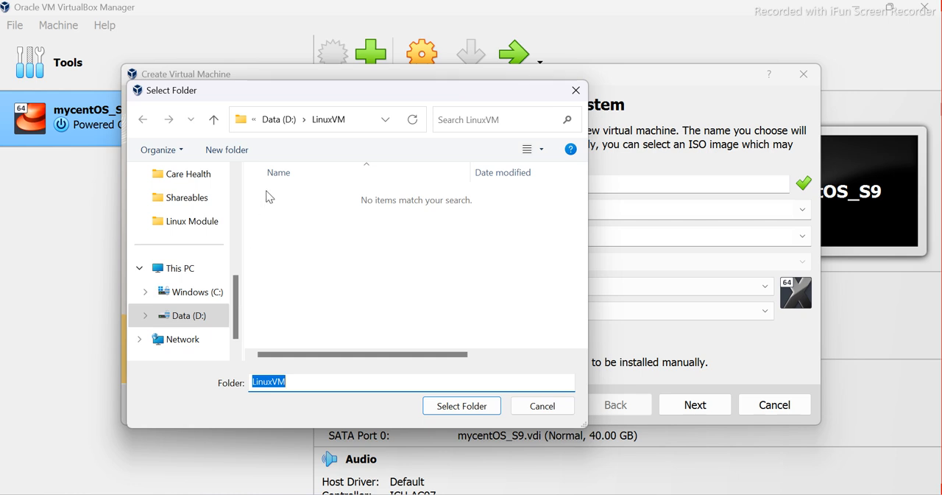
left_click(287, 125)
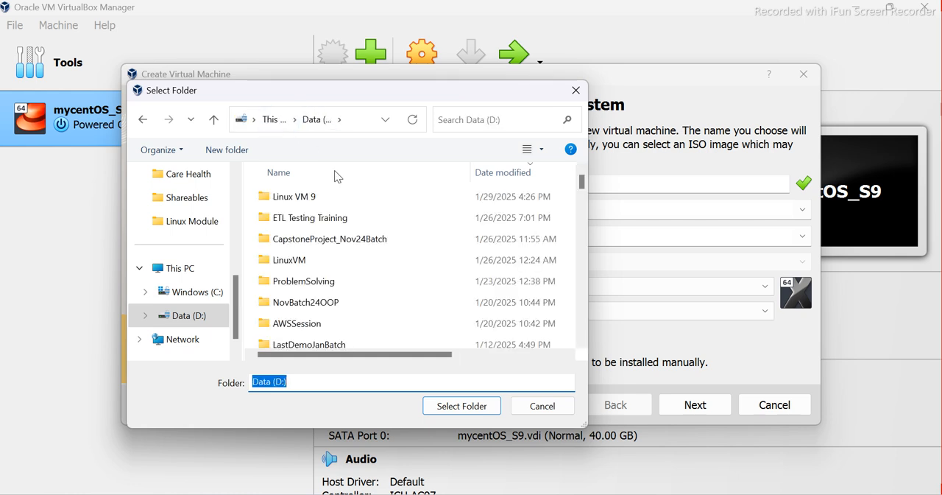
double_click(306, 197)
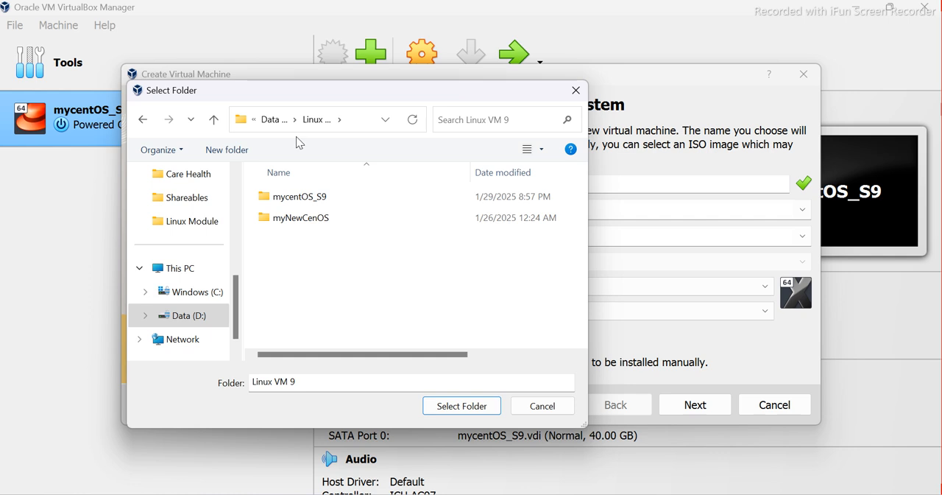
left_click(353, 125)
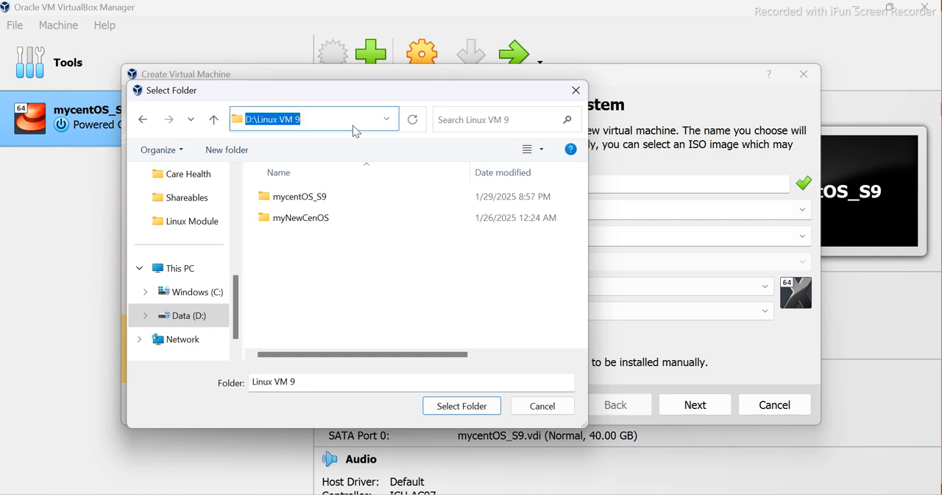
left_click(460, 406)
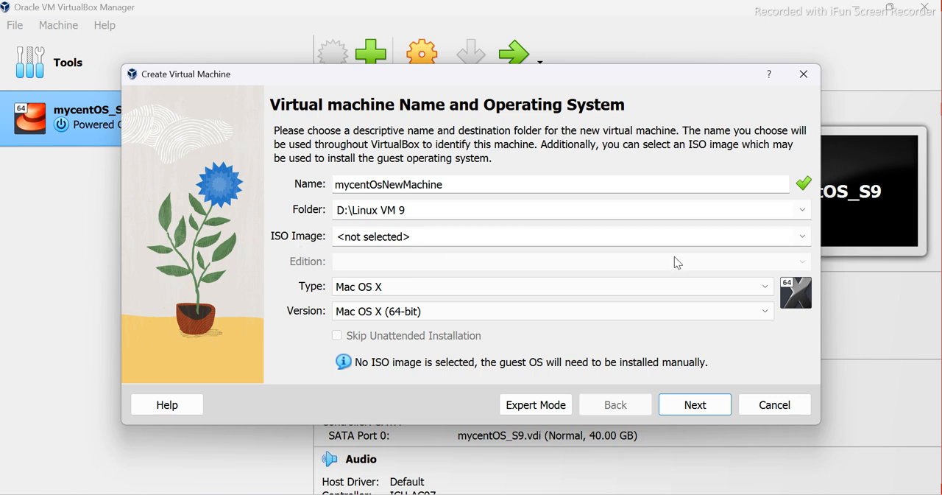
Select D:\Linux VM 9\CentOS-Stream-9-20231128.1-x86_64-boot.iso as the new machine's ISO image and skip the unattended installation
left_click(804, 238)
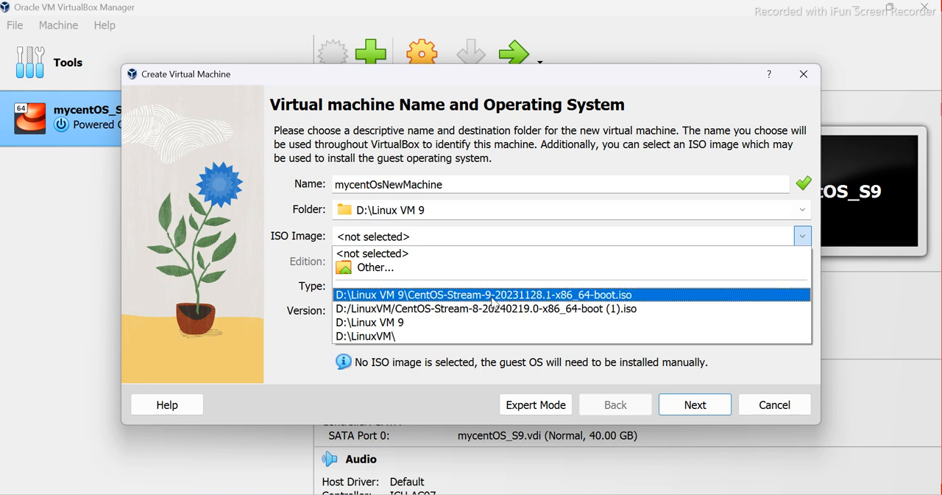
left_click(490, 295)
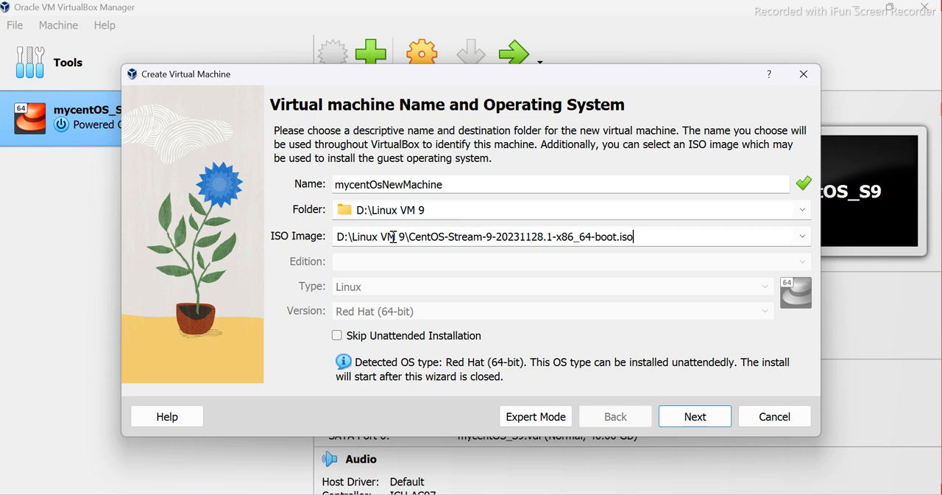
left_click_drag(406, 240, 322, 240)
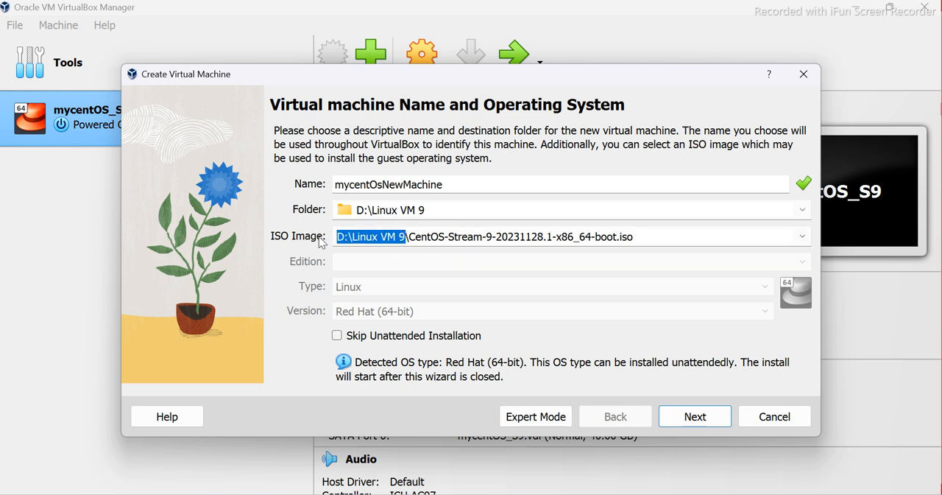
left_click(804, 242)
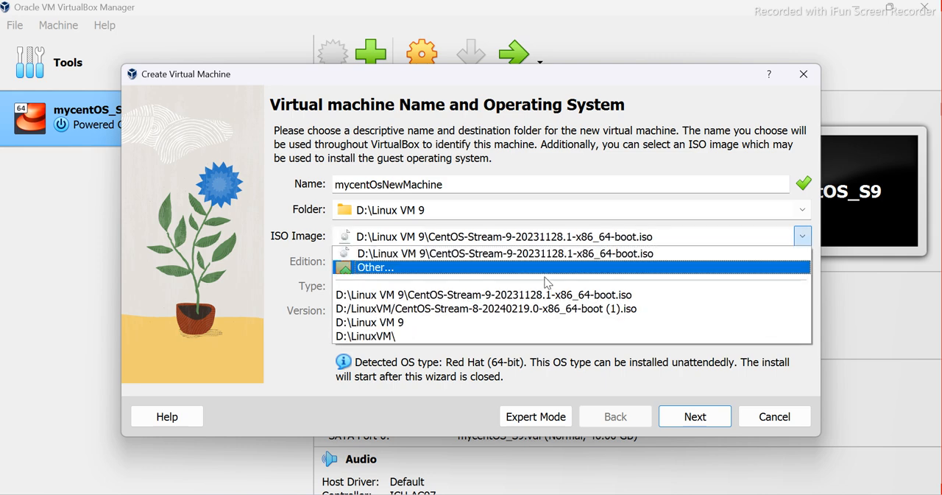
left_click(391, 267)
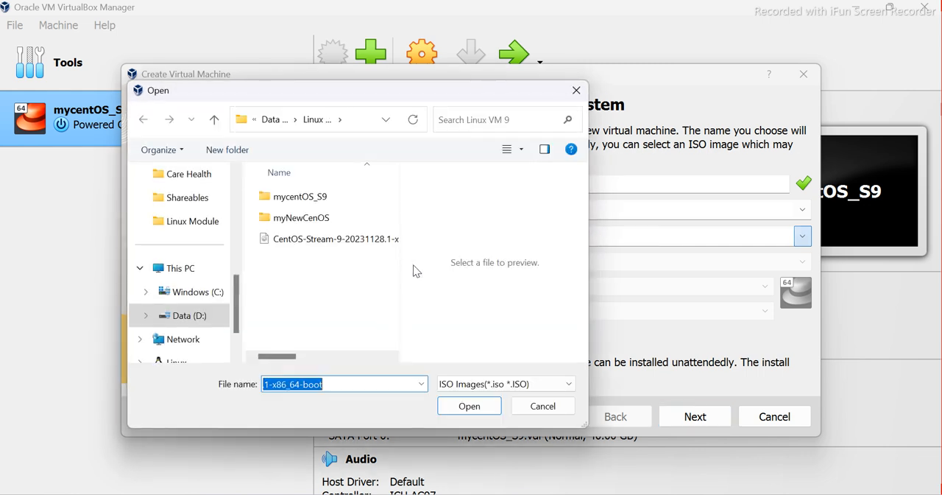
left_click(345, 244)
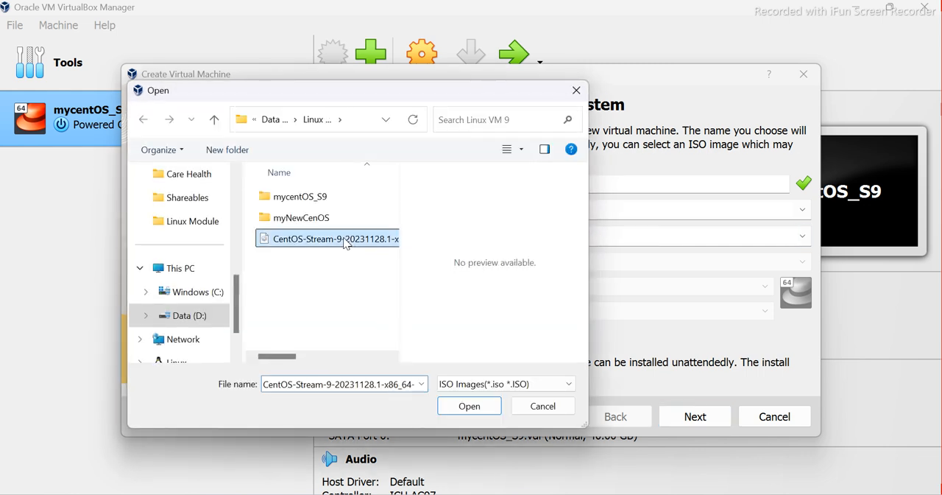
left_click(470, 406)
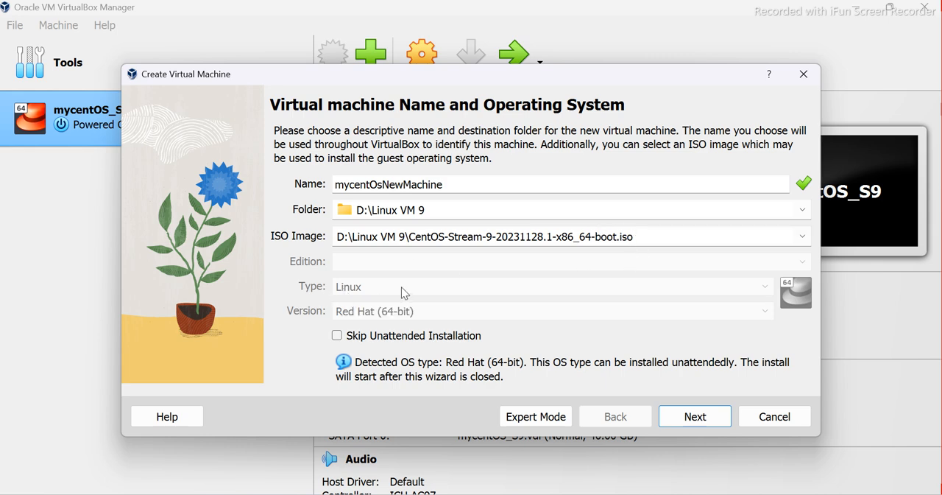
left_click(339, 337)
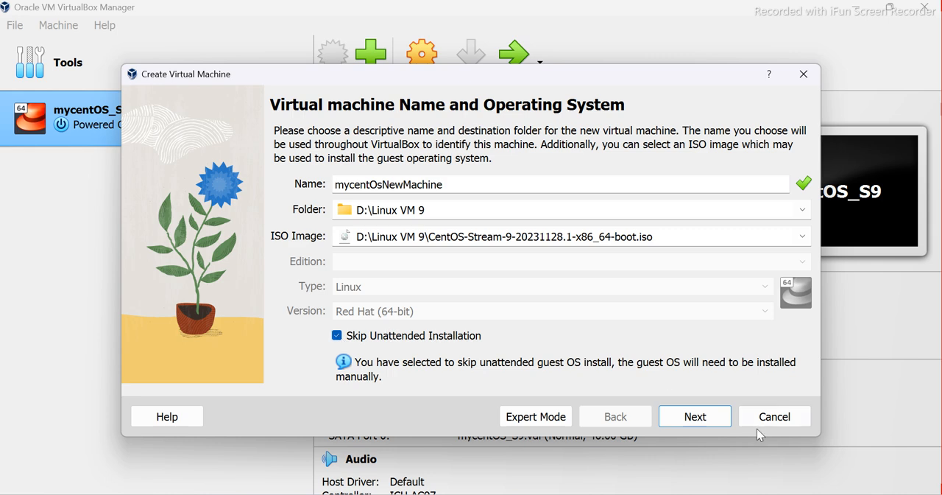
left_click(695, 416)
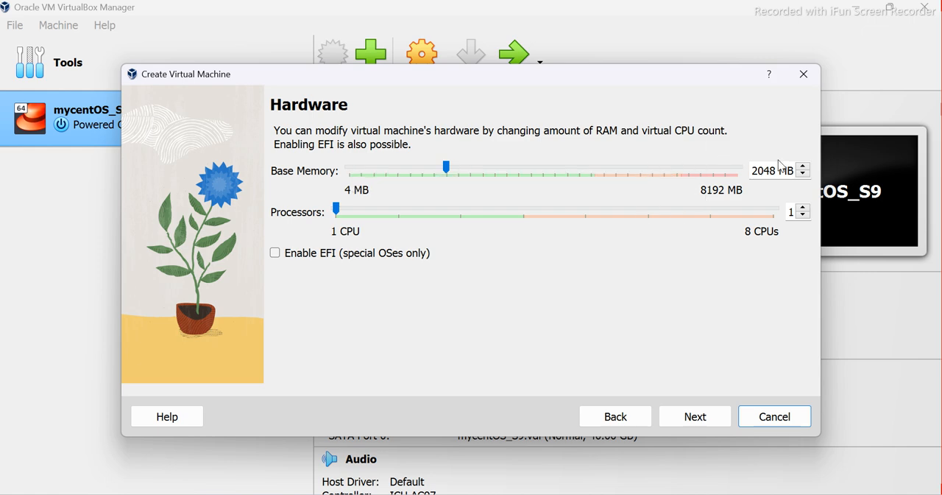
Set the new virtual machine's base memory to 4048 MB
left_click_drag(764, 171, 735, 174)
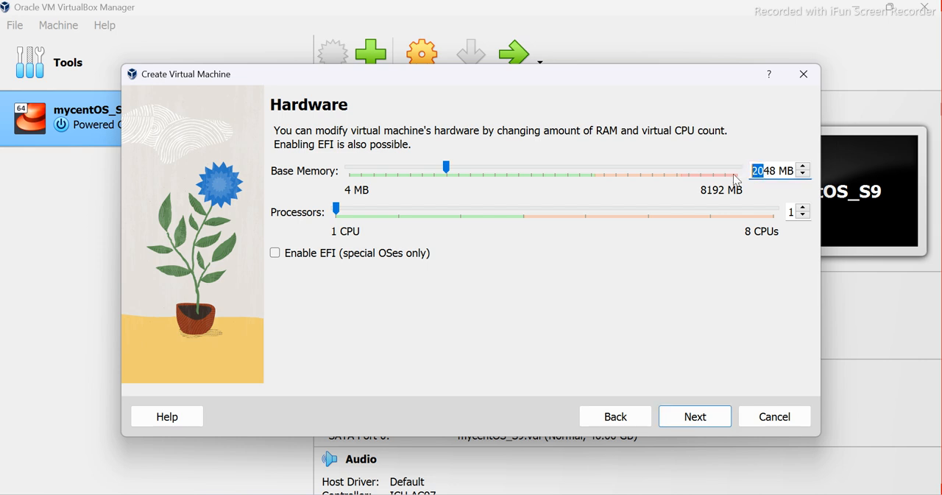
left_click(770, 170)
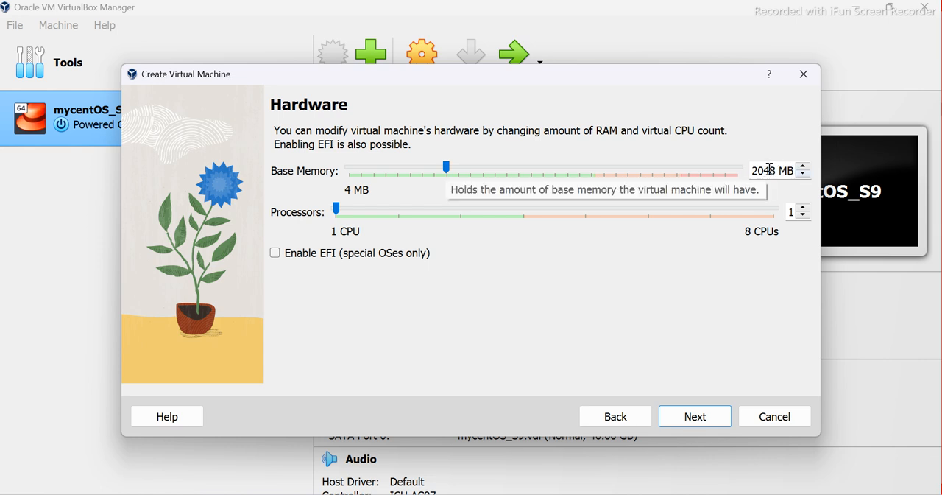
left_click_drag(763, 170, 726, 170)
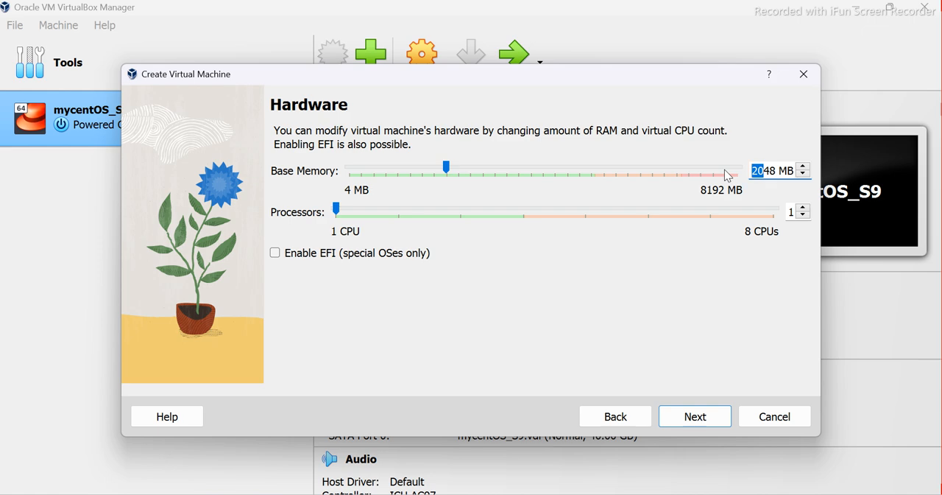
type("40")
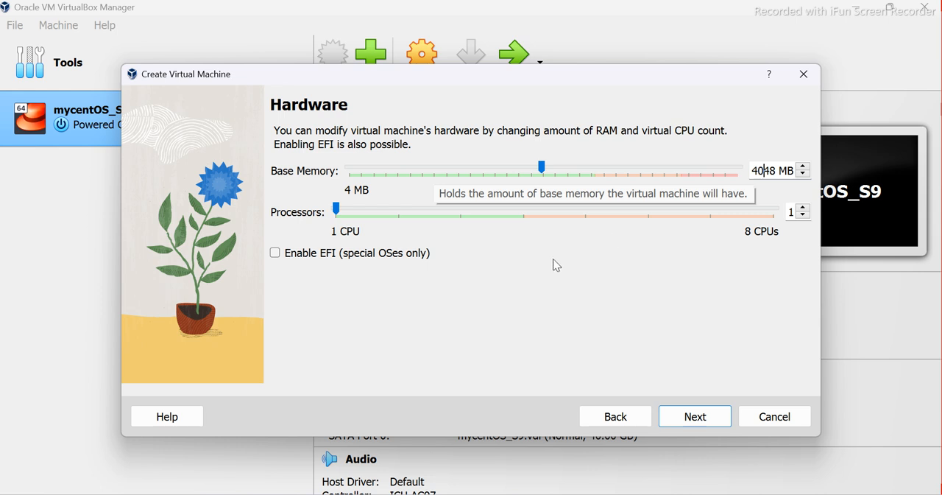
Set the new virtual machine's processor count to 2 and continue to the virtual hard disk settings
left_click(522, 217)
left_click(520, 215)
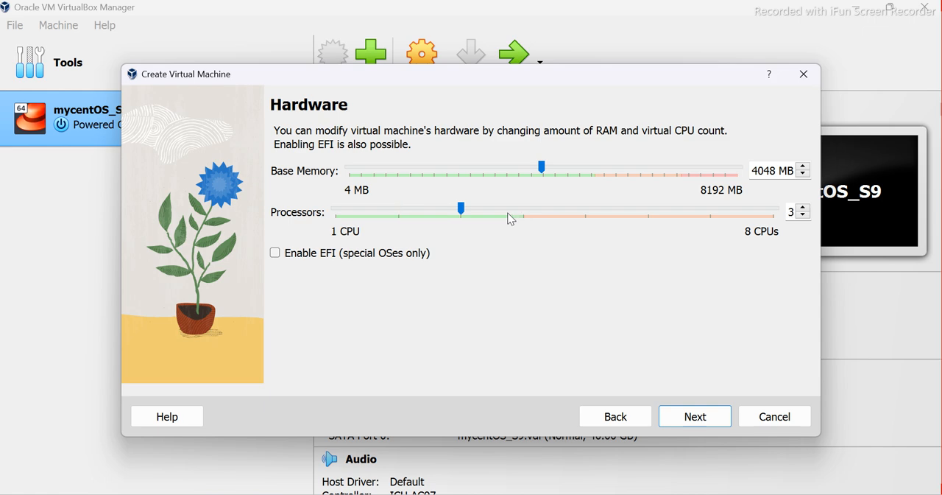
left_click(401, 215)
left_click(695, 418)
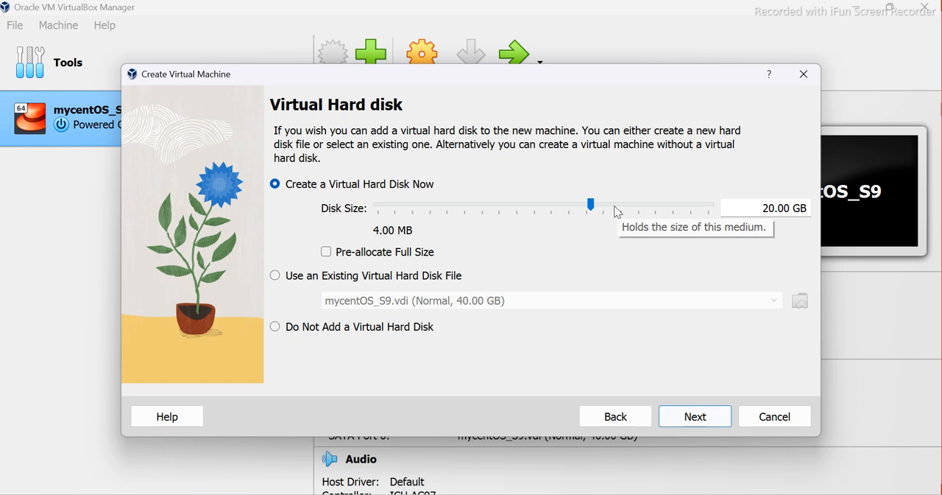
Create a 40.00 GB virtual hard disk for the machine, review the configuration summary and finish creating the virtual machine
left_click(665, 206)
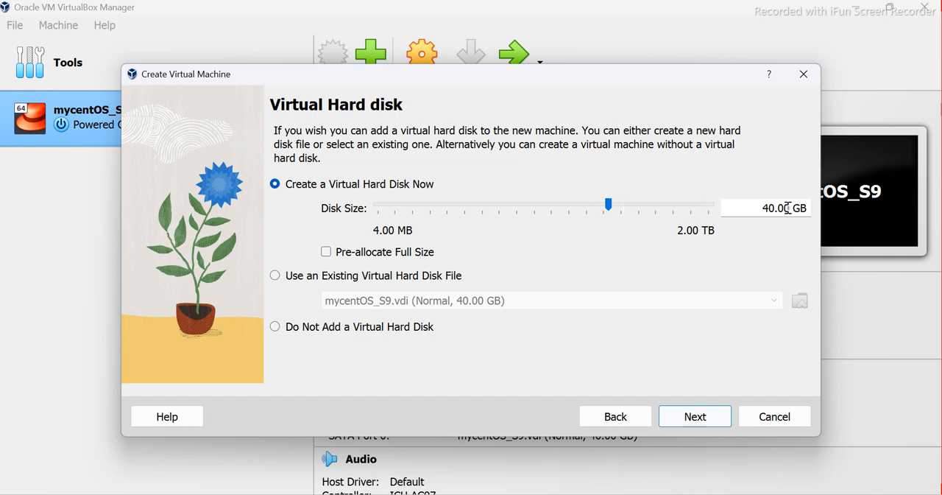
left_click(695, 421)
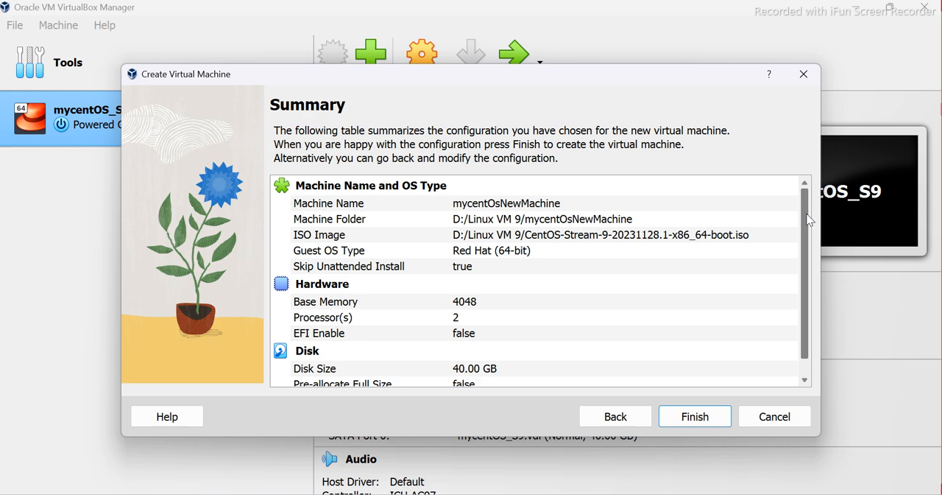
scroll(808, 222, "down", 1)
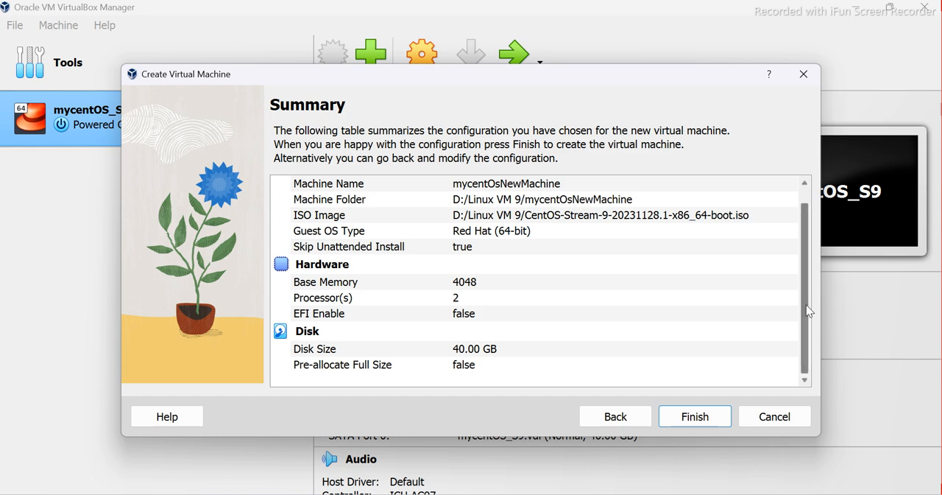
left_click(698, 417)
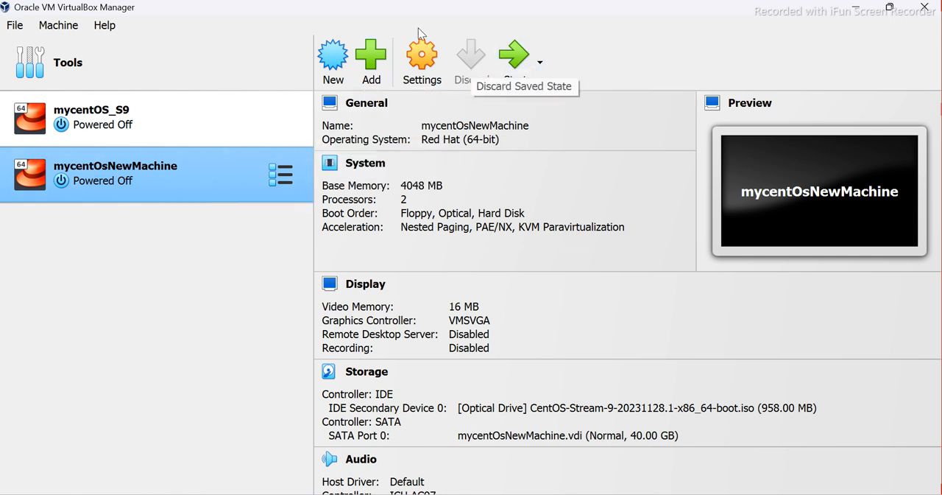
Start mycentOsNewMachine and boot it with the "Test this media & install CentOS Stream 9" option, dismissing the notifications
left_click(517, 59)
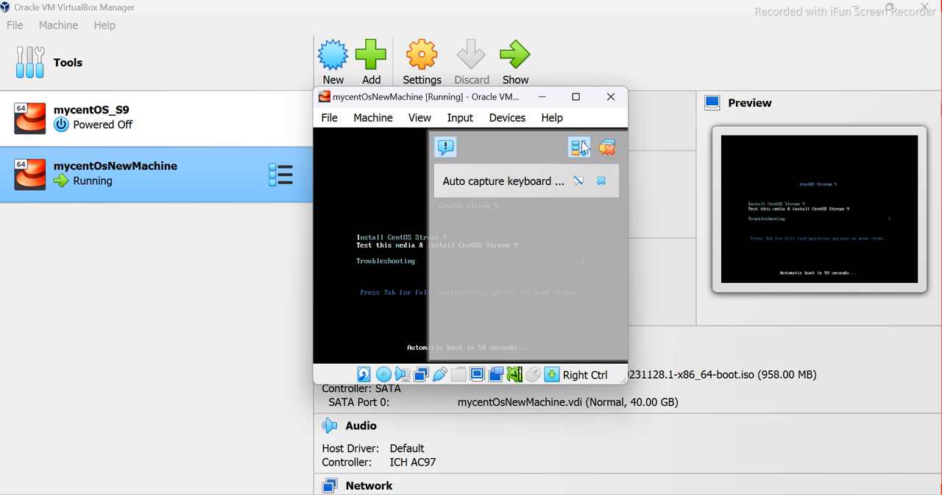
left_click(605, 149)
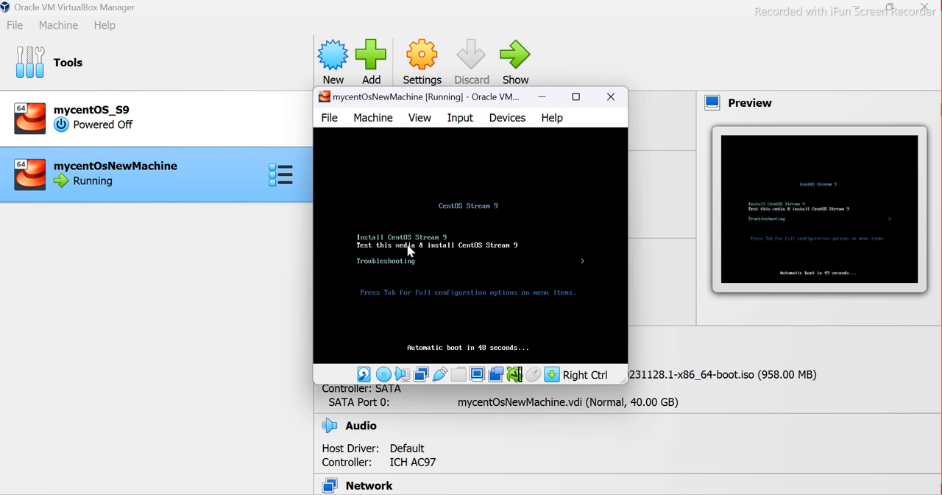
key("Return")
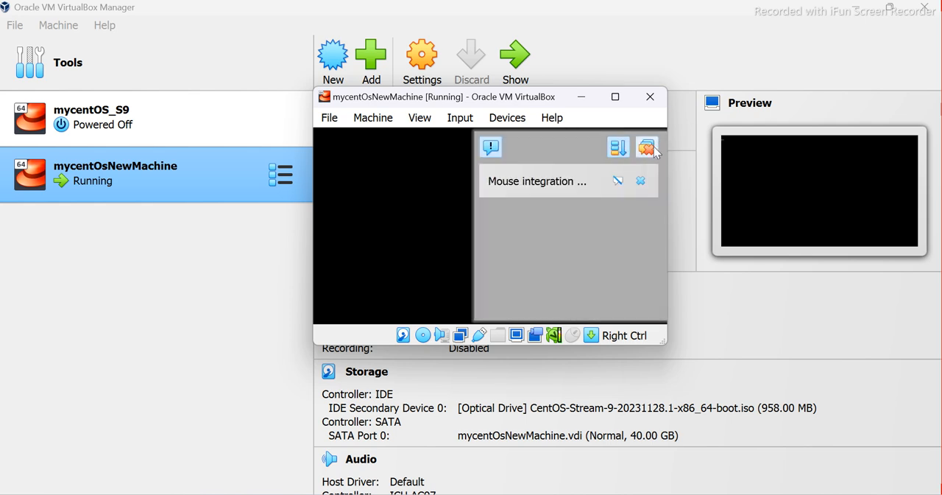
left_click(648, 148)
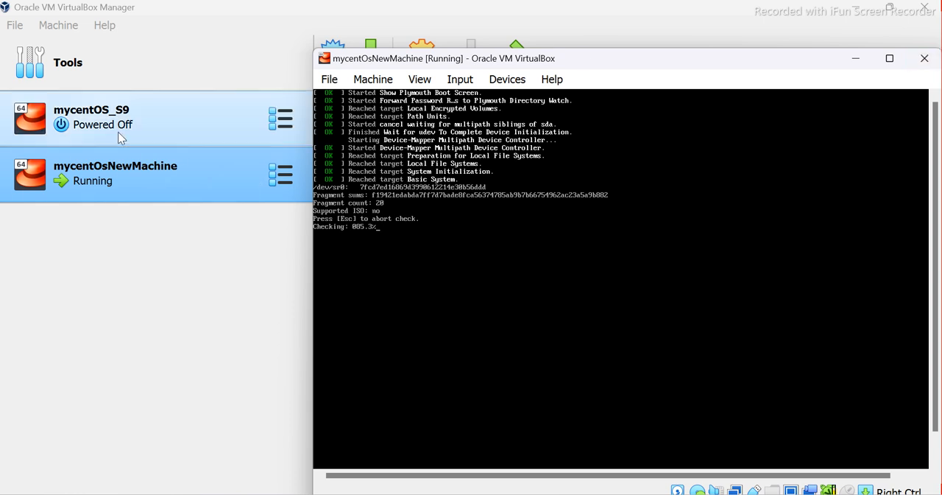
Close the running mycentOsNewMachine window by powering off the machine
left_click(925, 59)
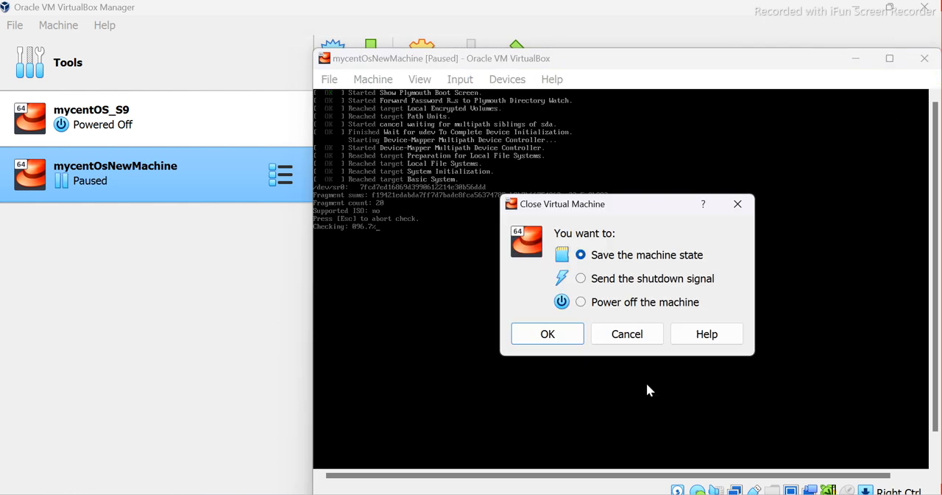
left_click(582, 302)
left_click(551, 334)
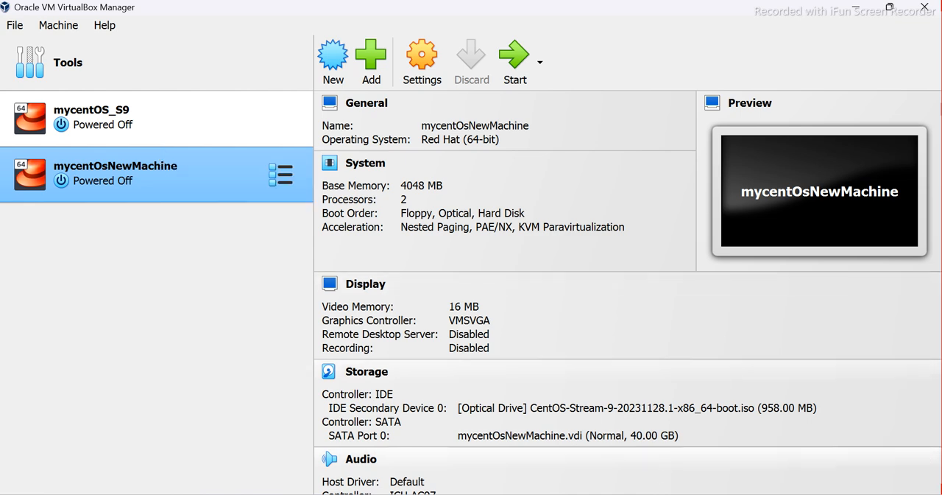
Switch to the Linux setup document in Word and review Step 4 under "Install CentOS Linux on Oracle VM"
mouse_move(617, 494)
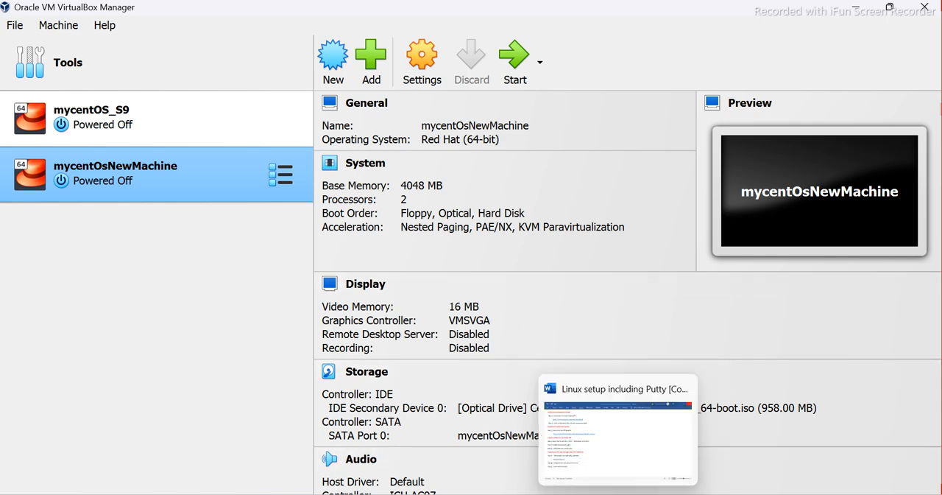
left_click(618, 494)
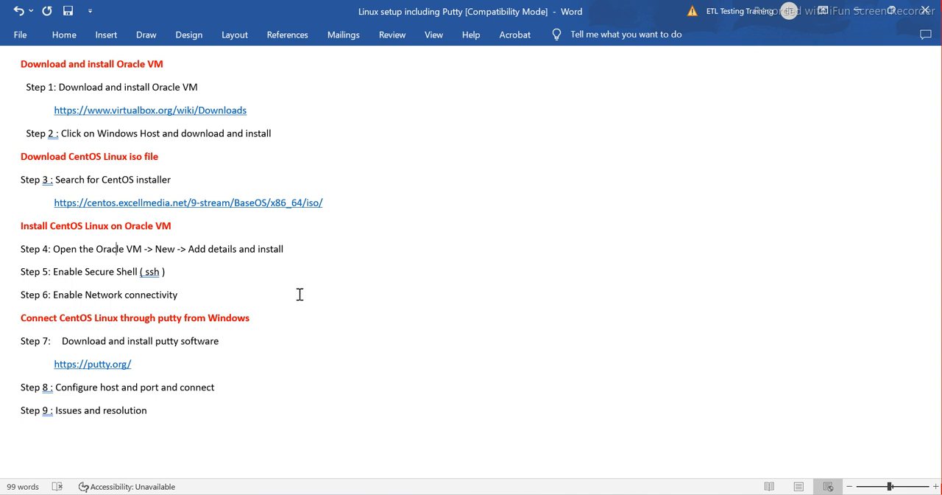
left_click(349, 279)
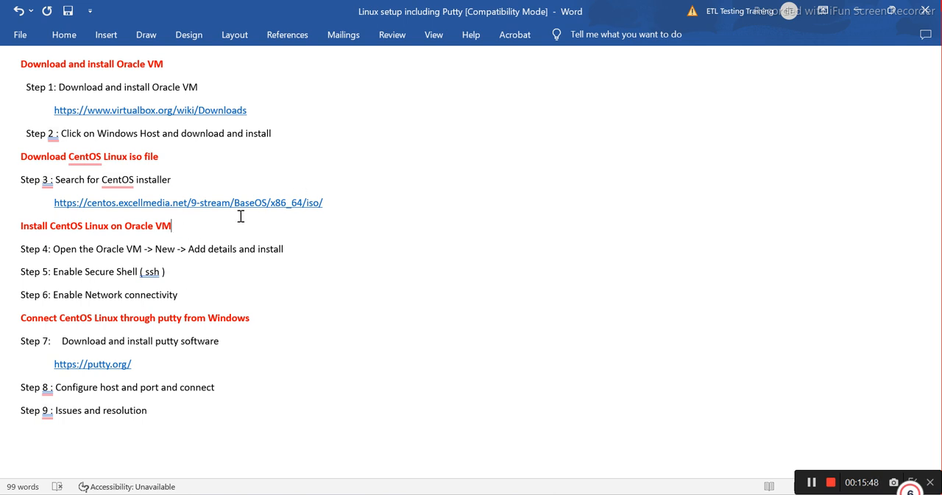
left_click(179, 227)
left_click_drag(287, 248, 11, 248)
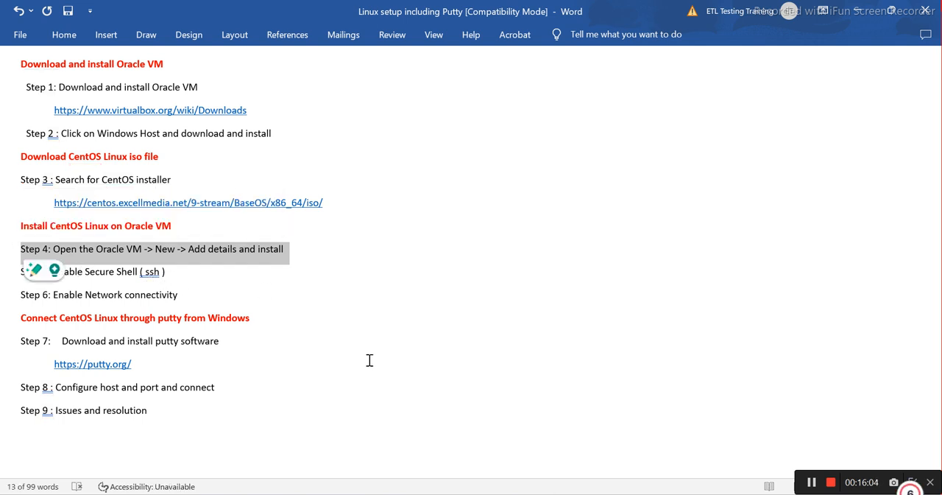
left_click(374, 306)
left_click_drag(283, 249, 20, 249)
Switch back to VirtualBox Manager, start the mycentOS_S9 machine, bring up its window and dismiss the notifications
left_click(651, 493)
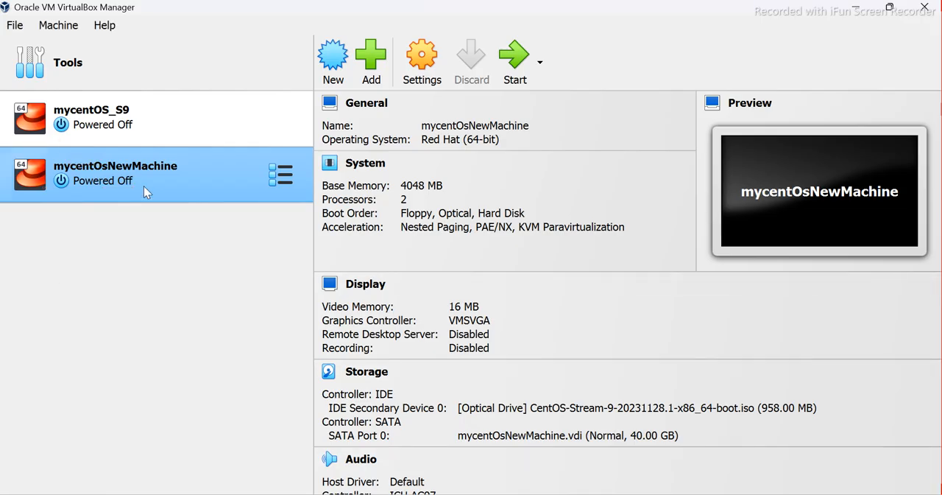
left_click(101, 125)
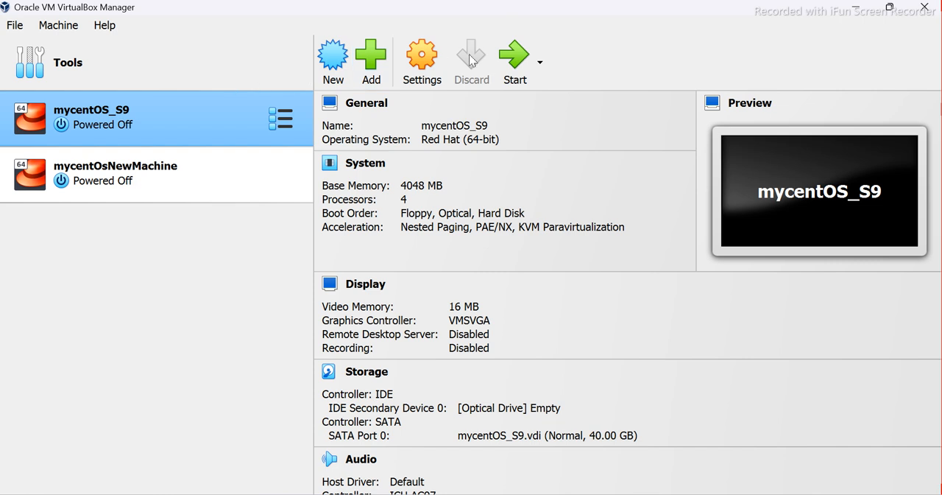
left_click(520, 60)
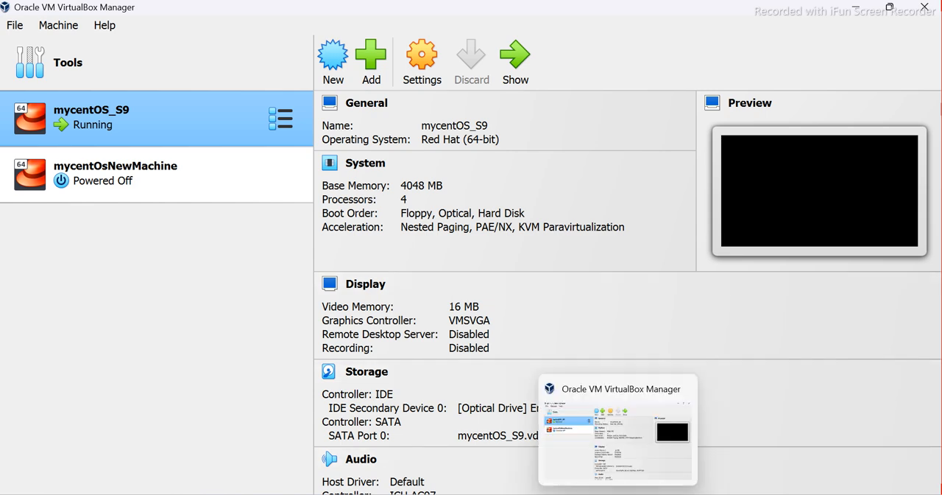
left_click(647, 494)
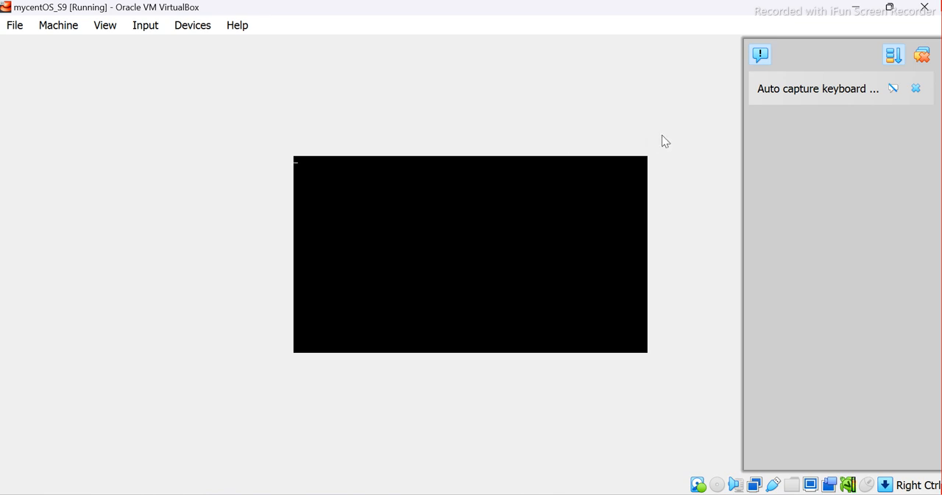
left_click(922, 56)
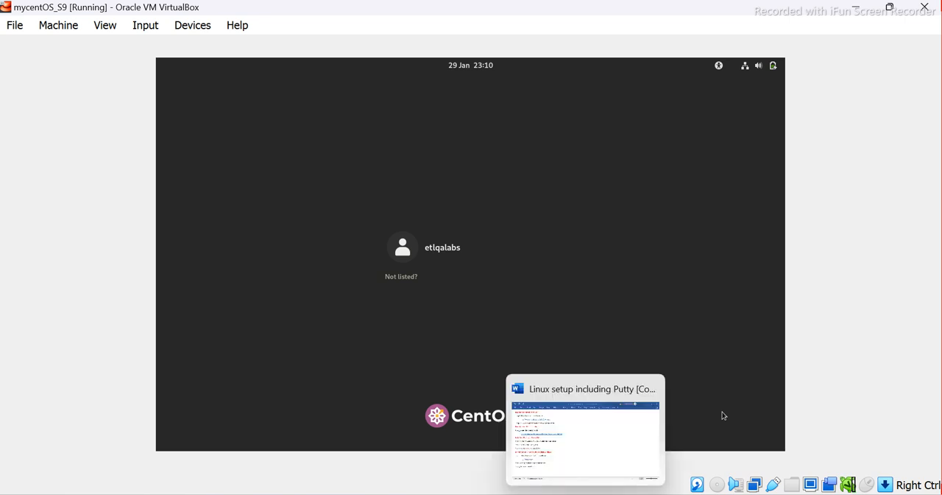
Switch back to VirtualBox Manager and start mycentOsNewMachine, dismissing the manager's notification
left_click(578, 493)
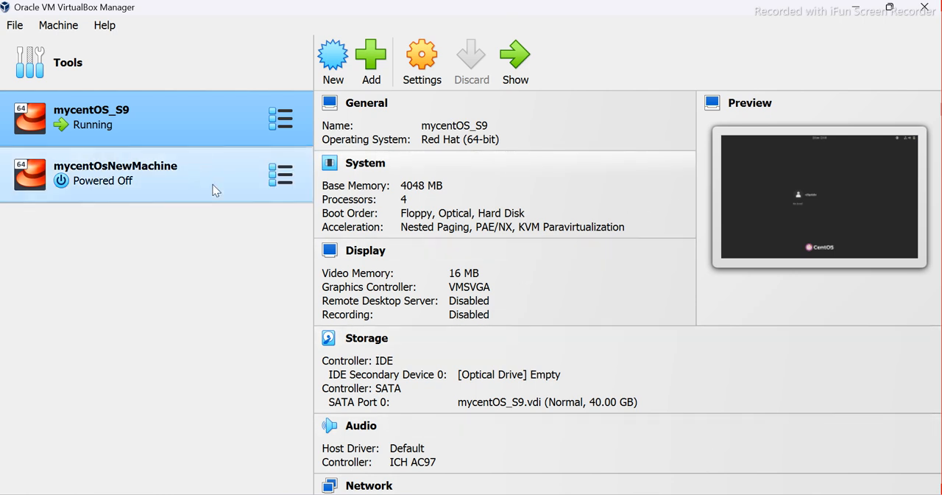
left_click(77, 181)
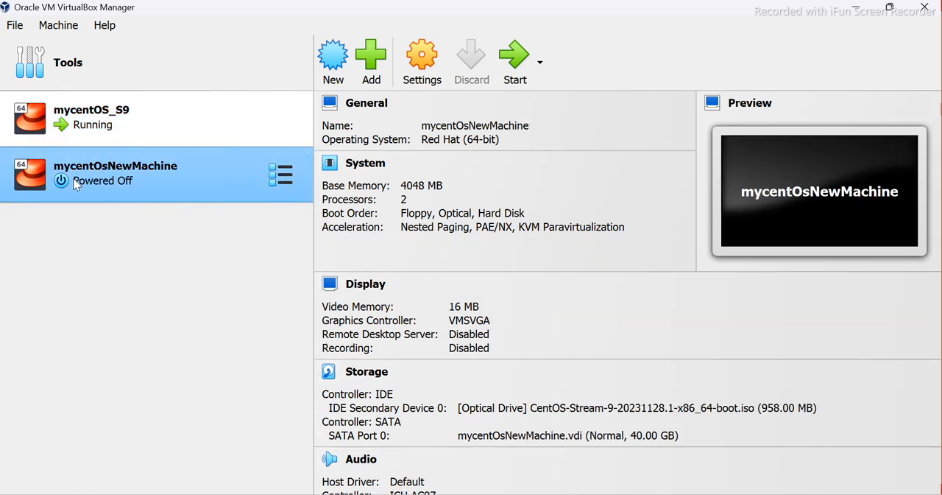
left_click(519, 64)
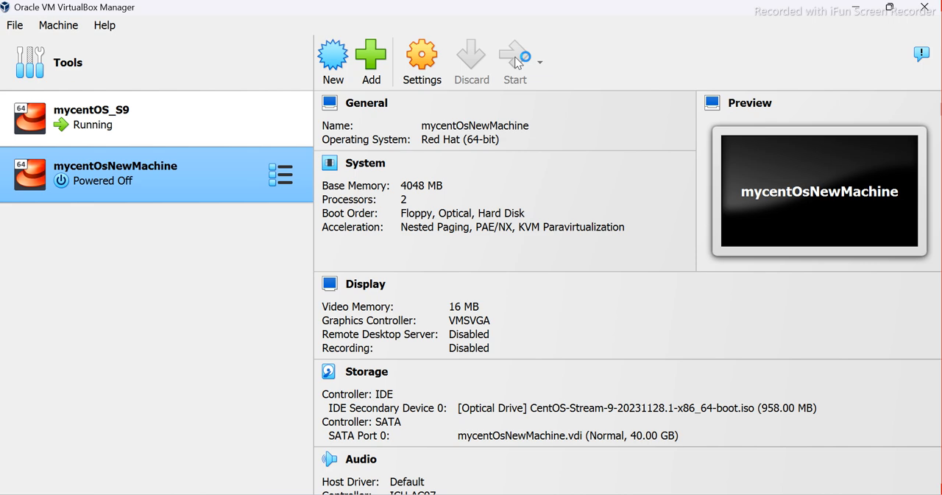
left_click(921, 53)
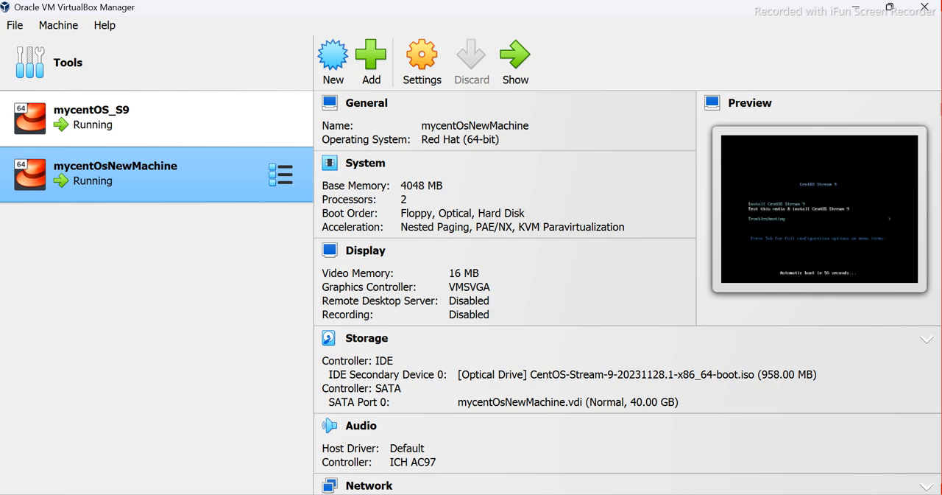
Bring up the mycentOsNewMachine window, boot it with "Test this media & install CentOS Stream 9", then maximize it and dismiss the notifications
left_click(651, 494)
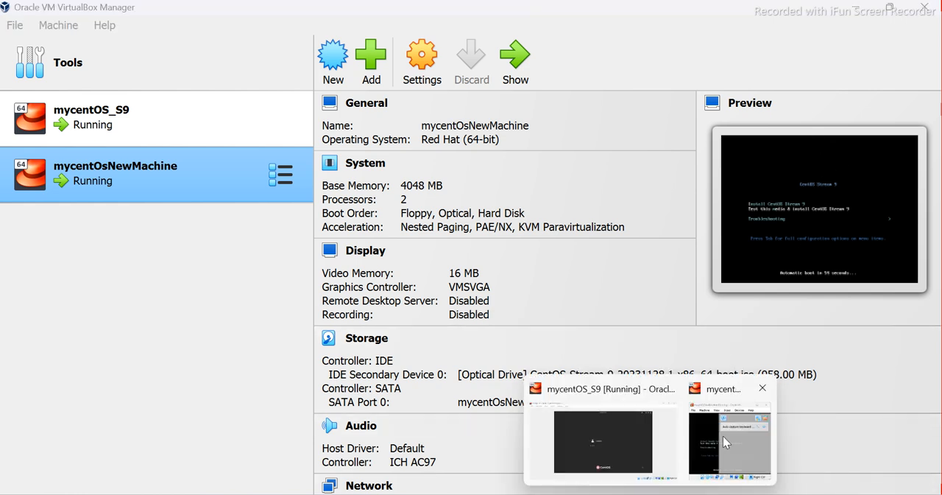
left_click(726, 442)
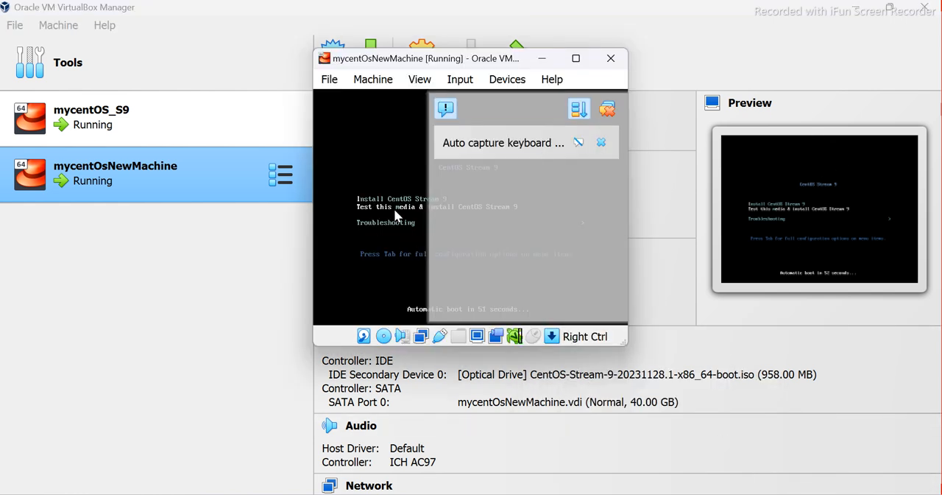
key("Return")
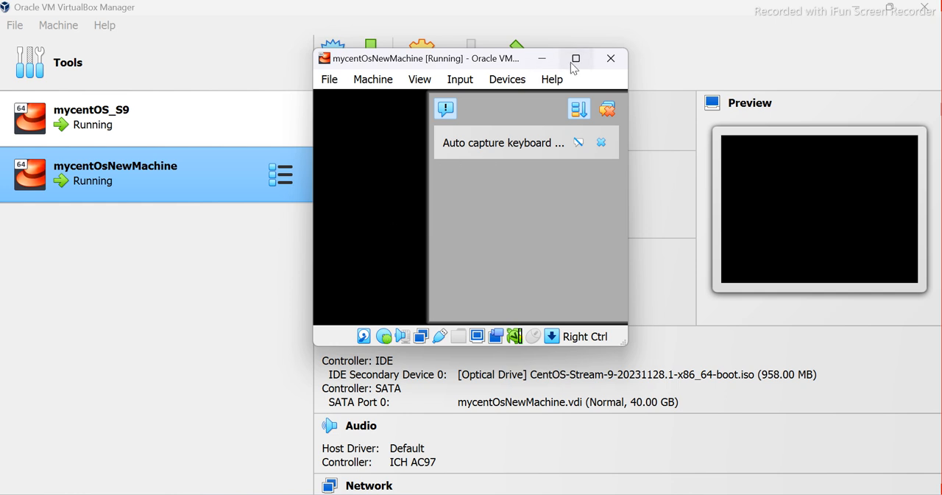
left_click(575, 59)
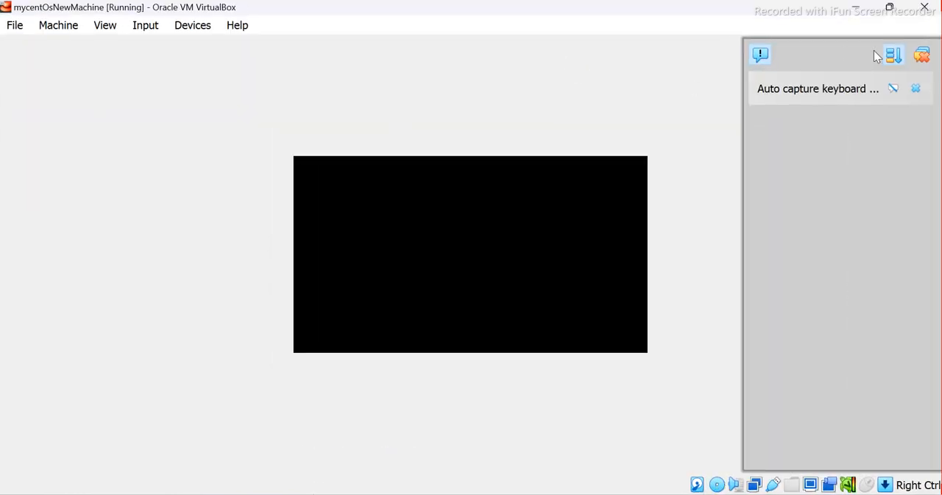
left_click(923, 56)
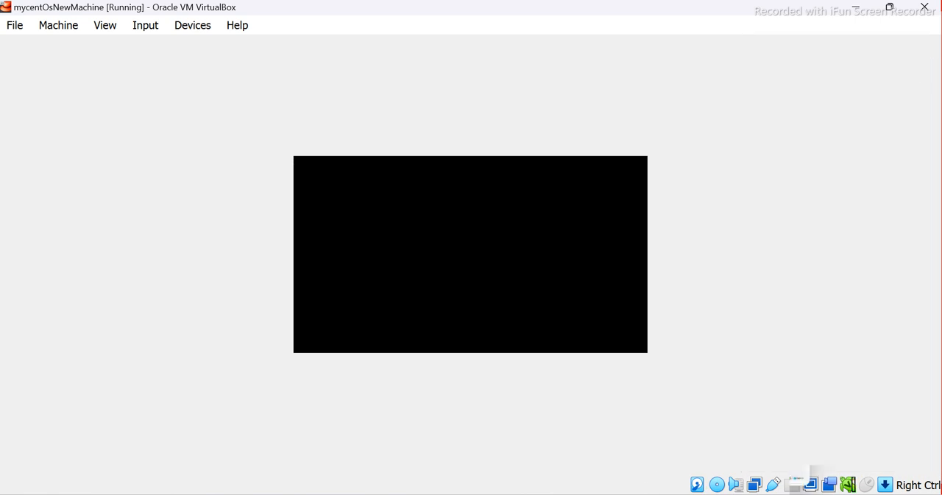
View the login screen of the running mycentOS_S9 machine and return to the mycentOsNewMachine window
mouse_move(650, 491)
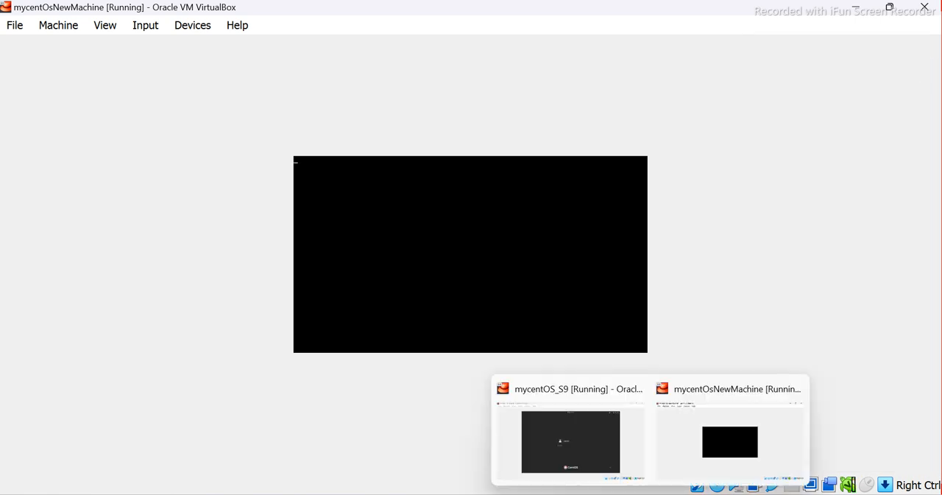
left_click(582, 445)
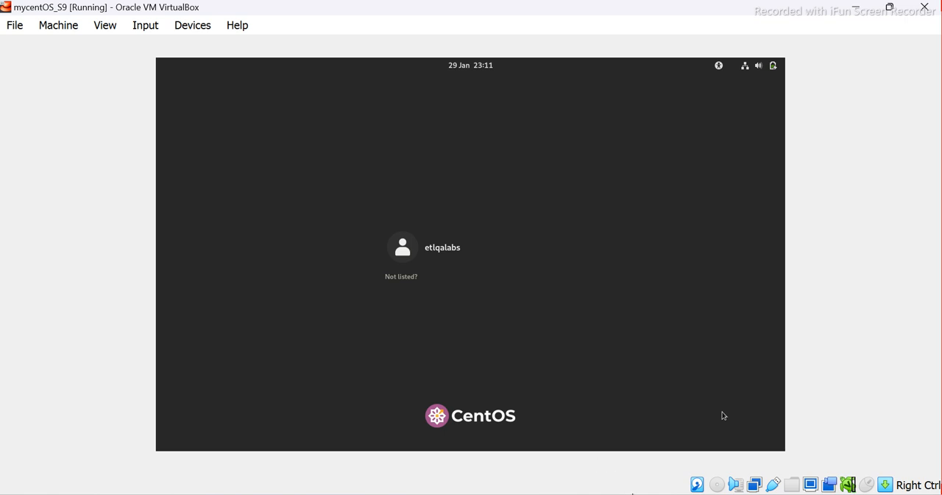
mouse_move(651, 492)
left_click(705, 437)
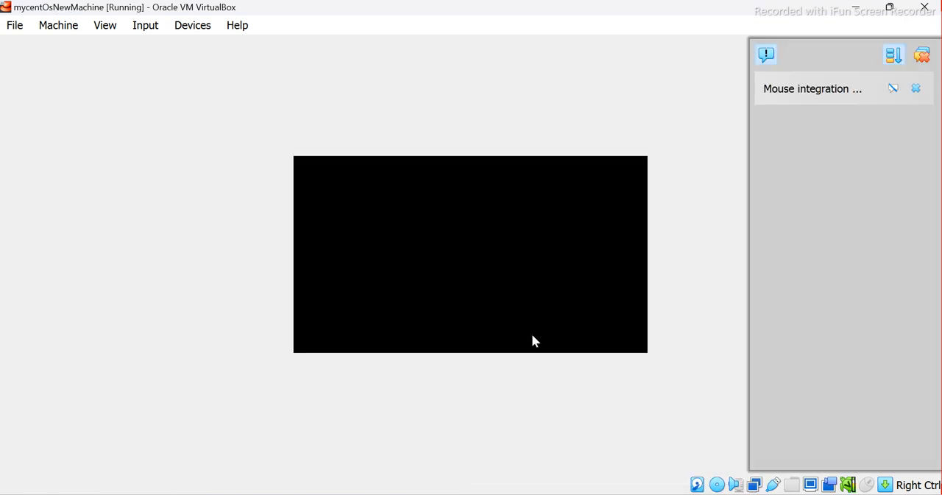
Dismiss the mouse integration notification and abort the installation media check
left_click(923, 56)
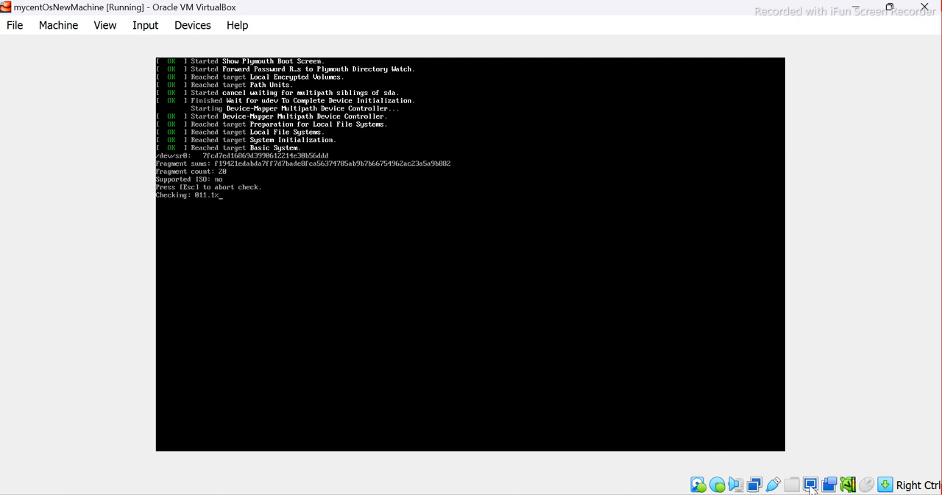
key("Escape")
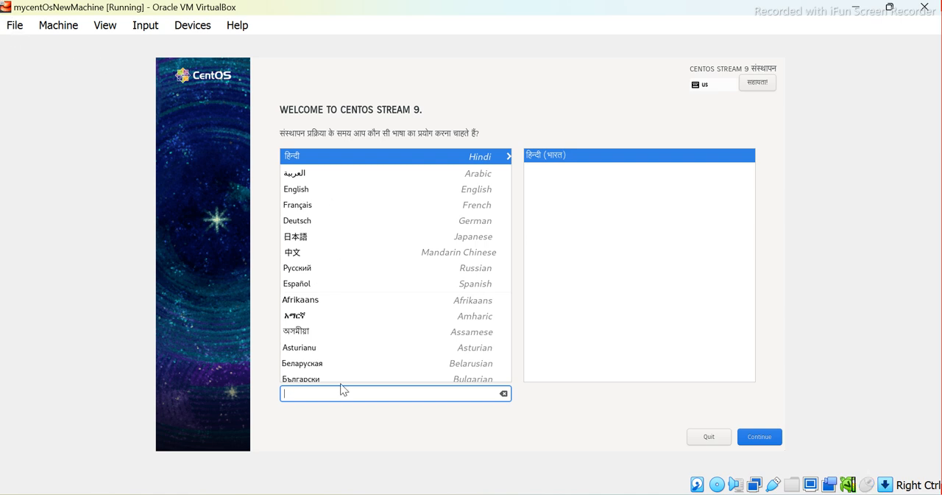
Filter the installer languages with "eng" and try to select English
type("eng")
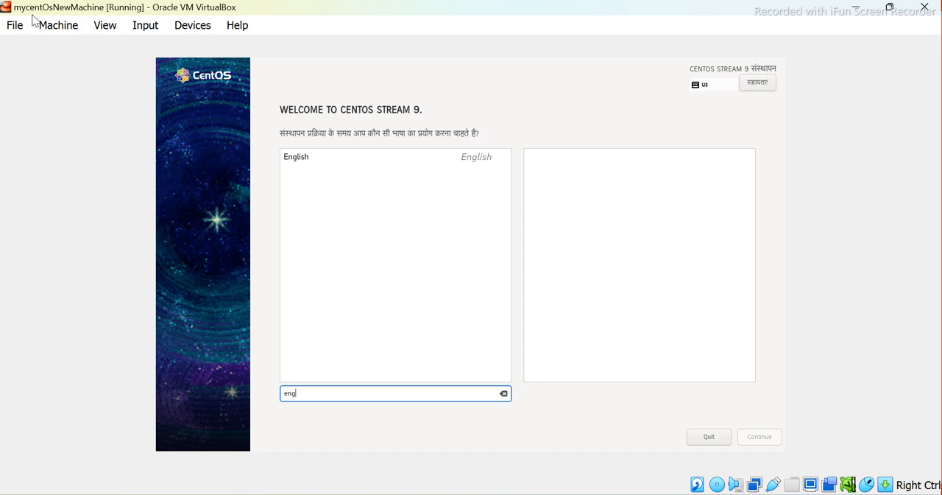
left_click(2, 3)
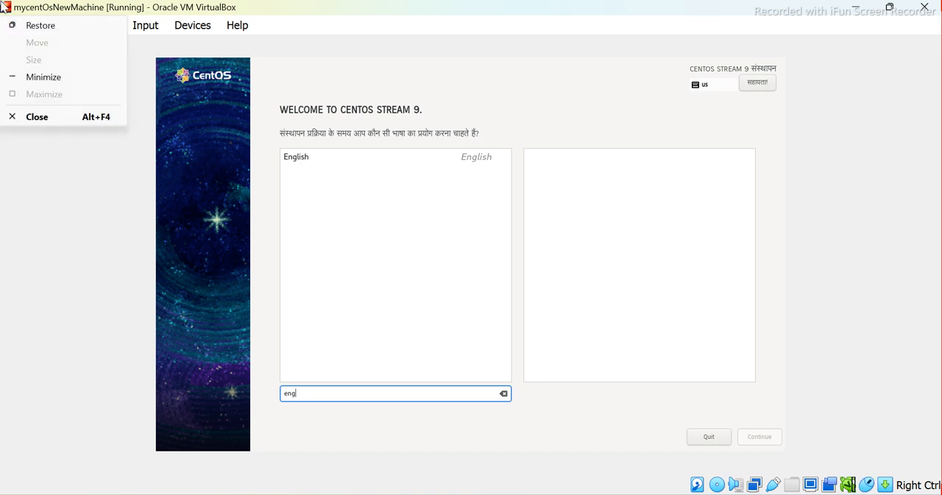
left_click(301, 157)
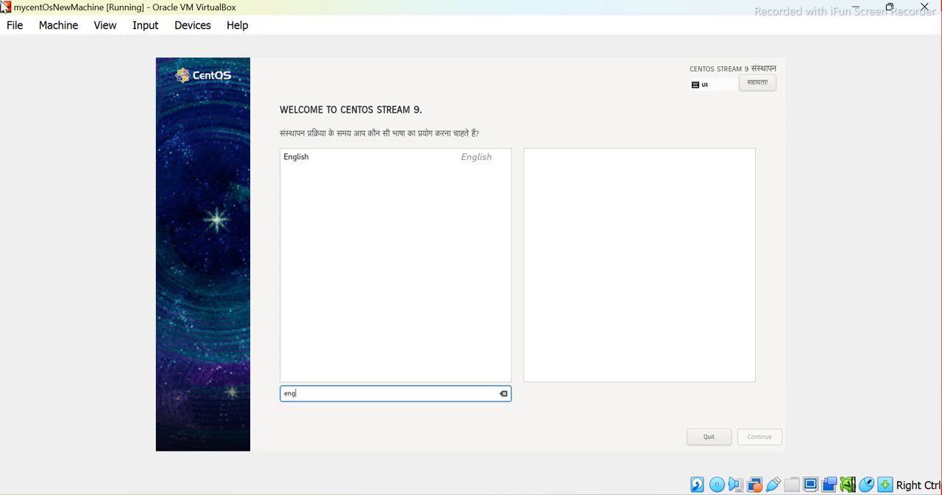
left_click(2, 3)
left_click(315, 190)
key("Control_R")
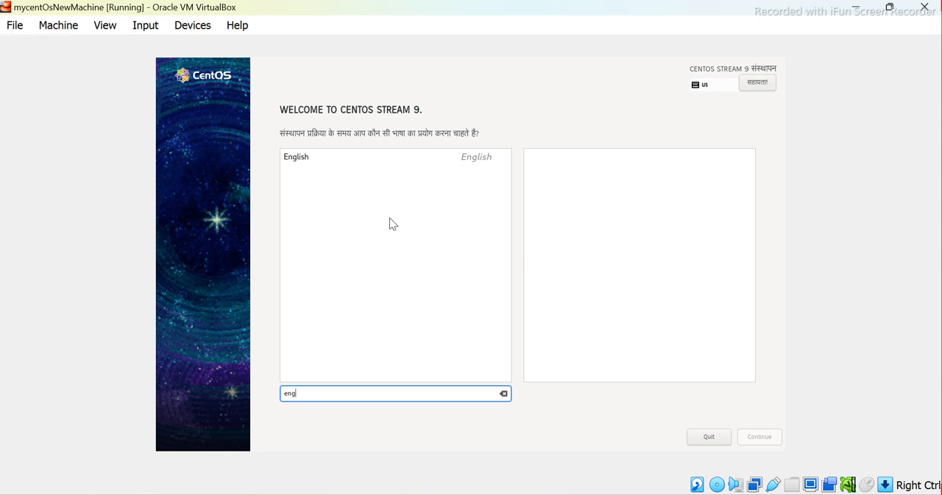
left_click(5, 7)
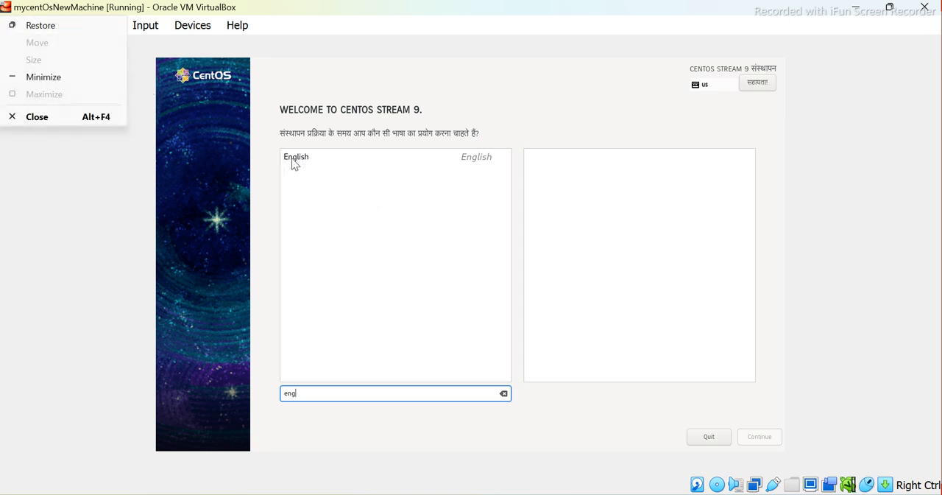
left_click(4, 7)
left_click(4, 8)
Filter the installer languages with "english" and select English as the installation language
left_click(816, 487)
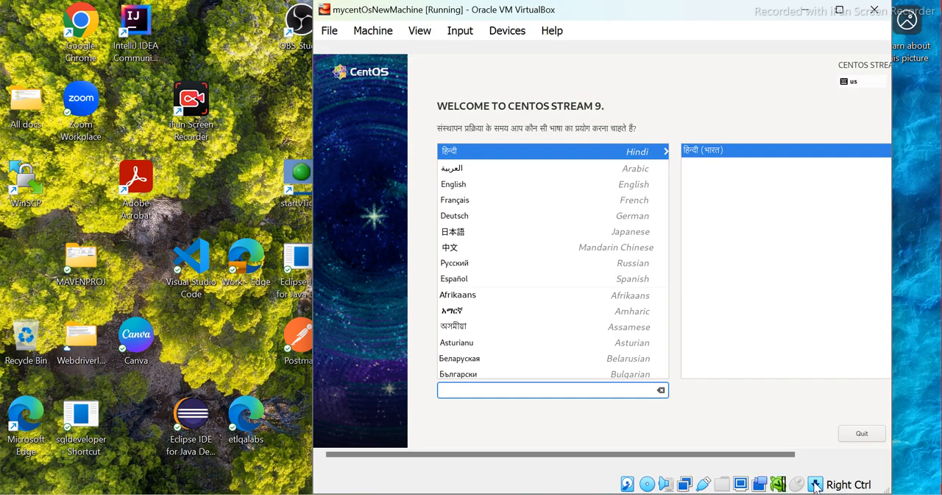
type("en")
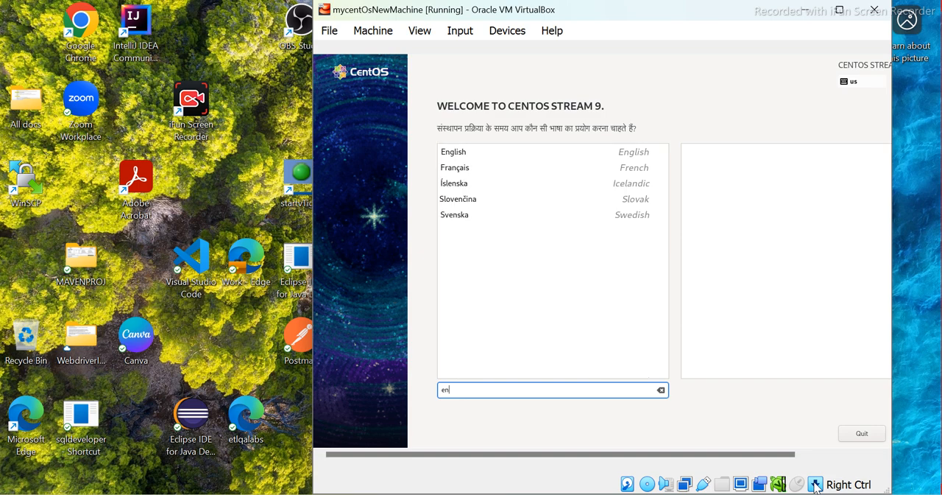
type("glish")
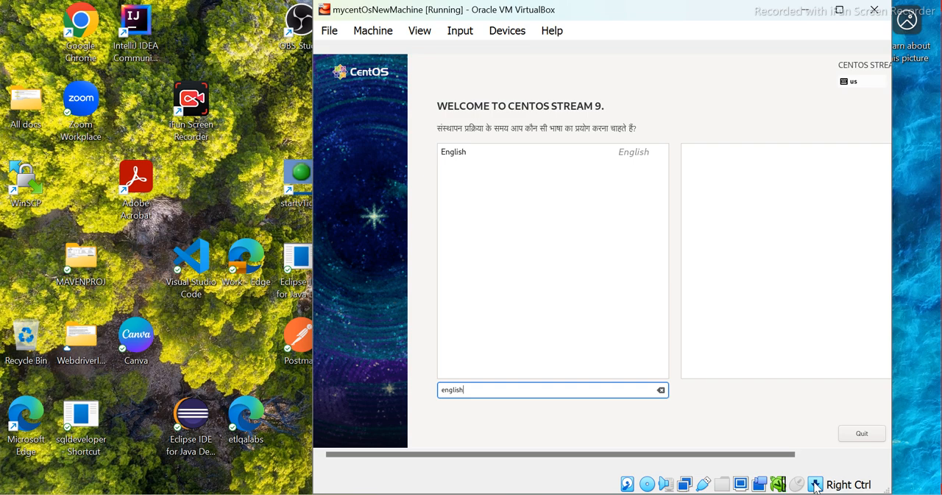
key("Tab")
key("Tab")
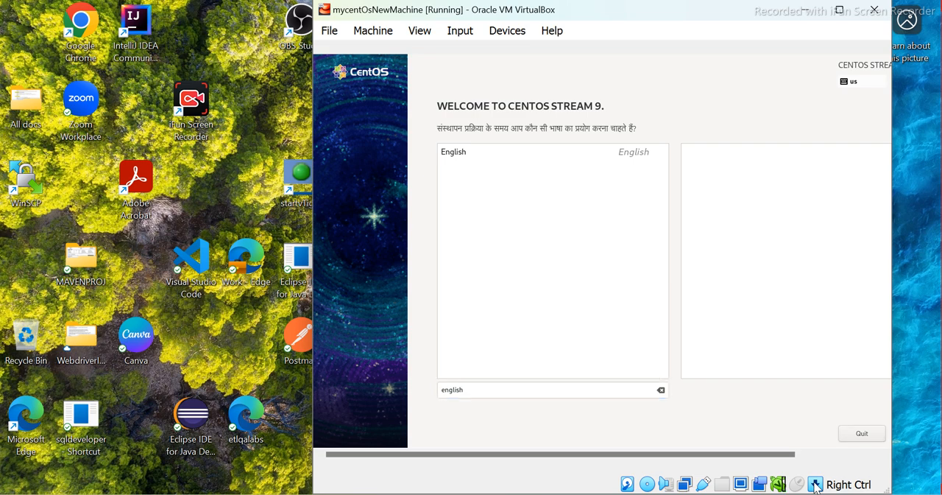
key("Tab")
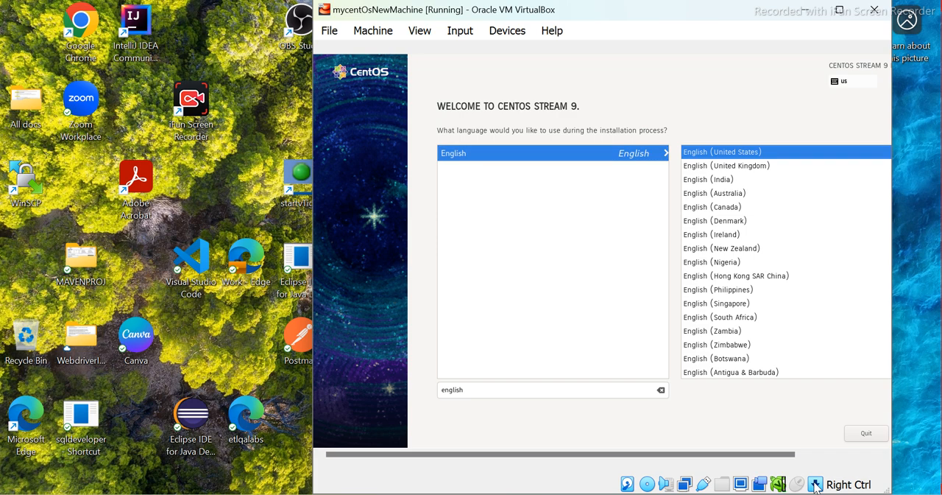
Select English (Canada) as the regional variant of the installation language
key("Tab")
key("Tab")
key("Tab")
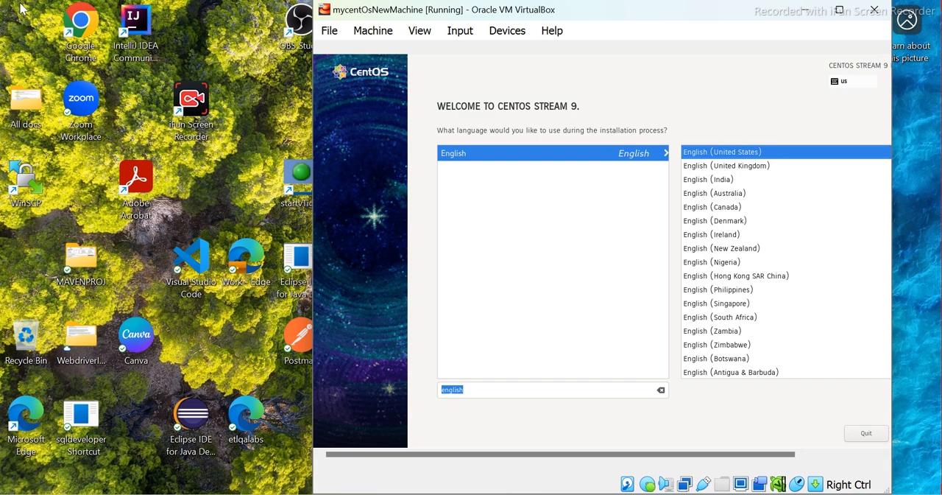
key("Down")
key("Down")
key("Down")
key("Down")
key("Tab")
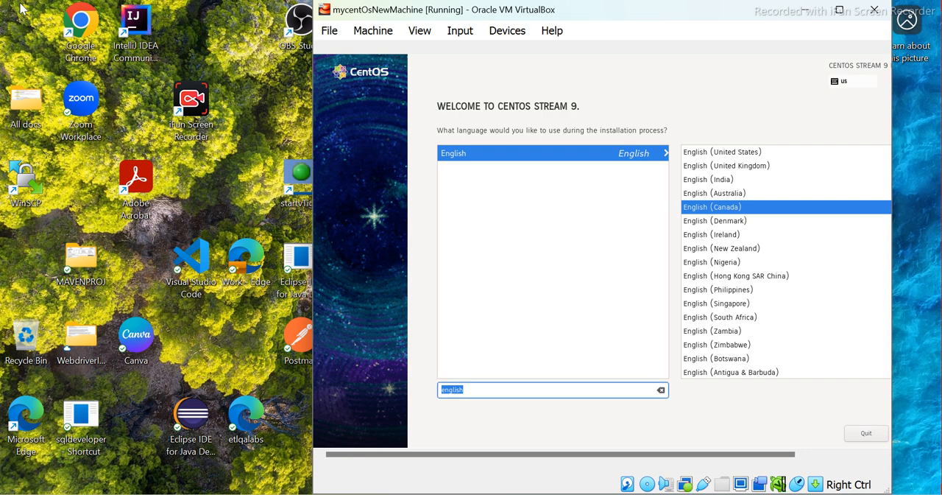
Change the regional variant of the installation language to English (United Kingdom)
key("Tab")
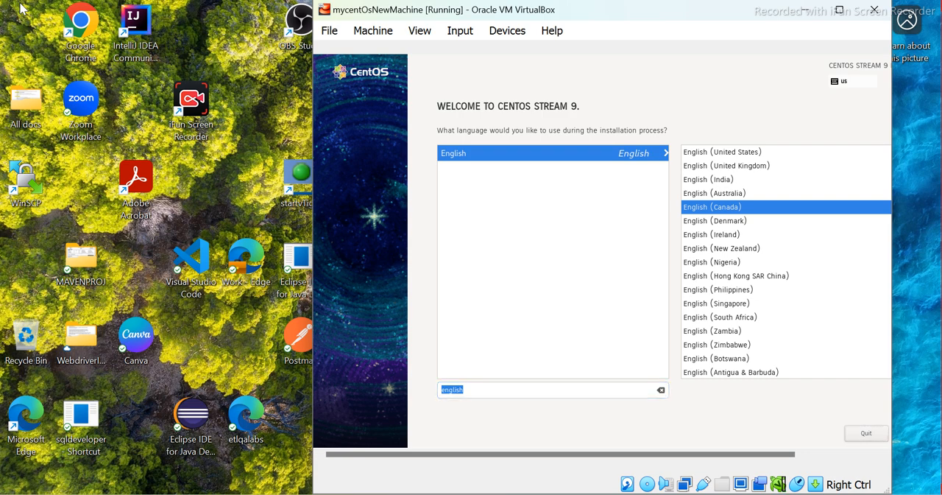
key("Tab")
key("Tab")
key("Tab")
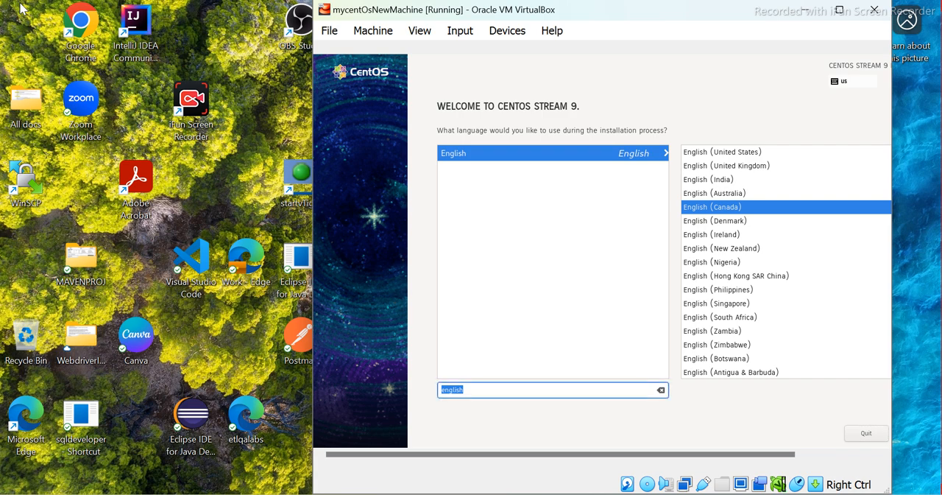
key("Up")
key("Up")
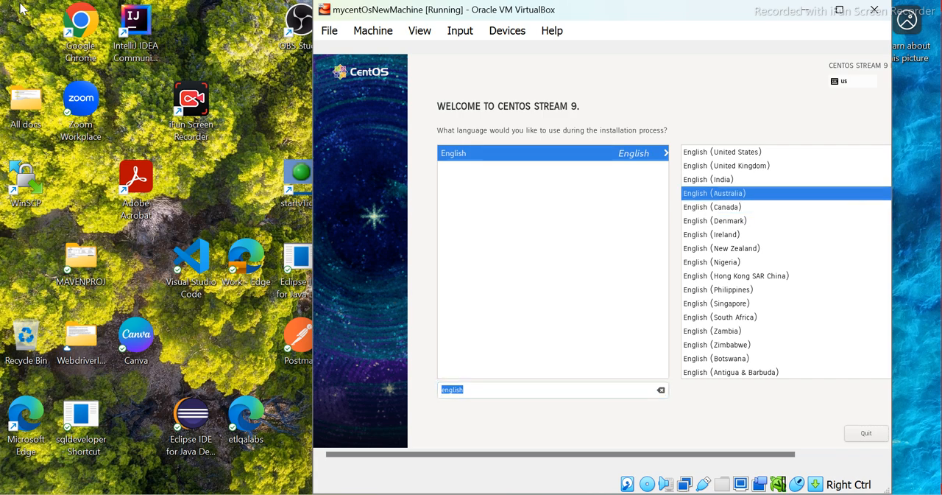
key("Up")
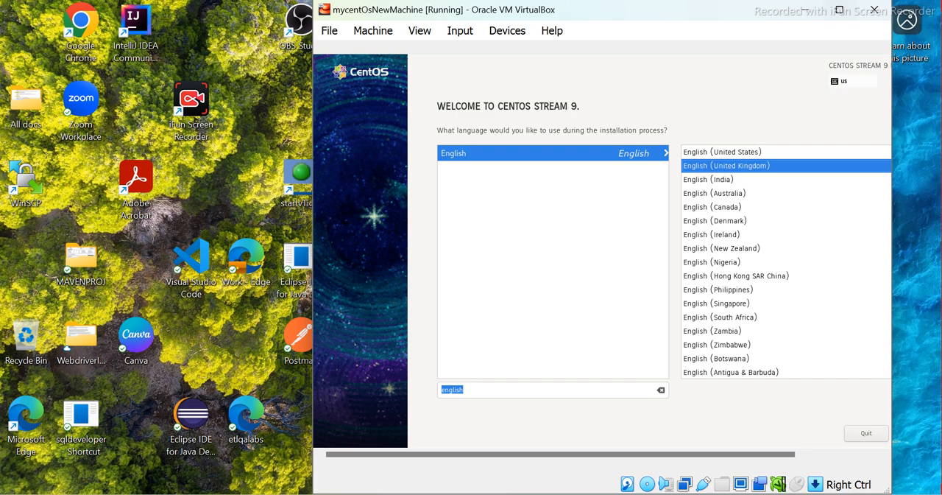
Maximize the virtual machine window and continue from the language selection to the Installation Summary
left_click(840, 12)
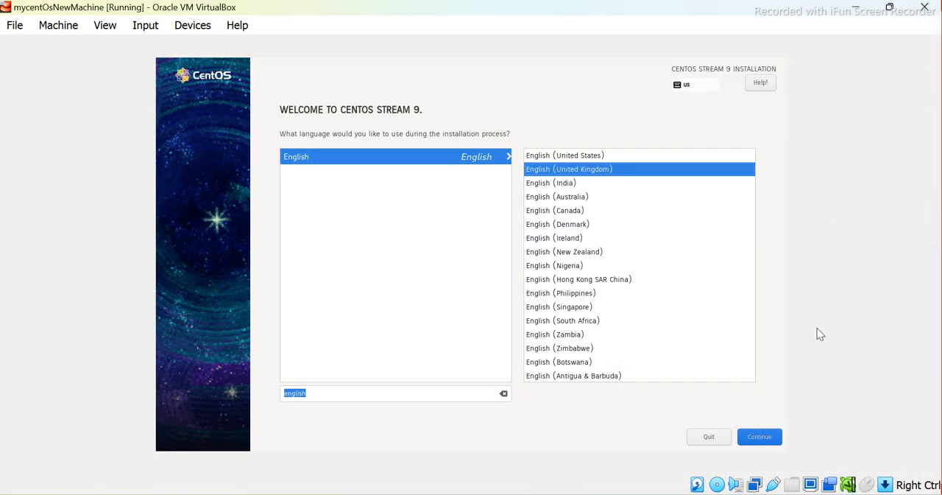
left_click(751, 435)
left_click(754, 444)
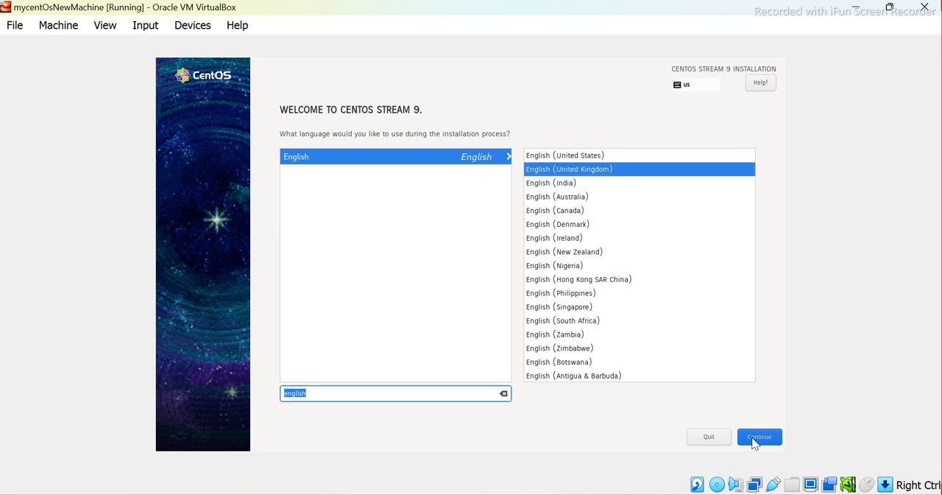
key("Tab")
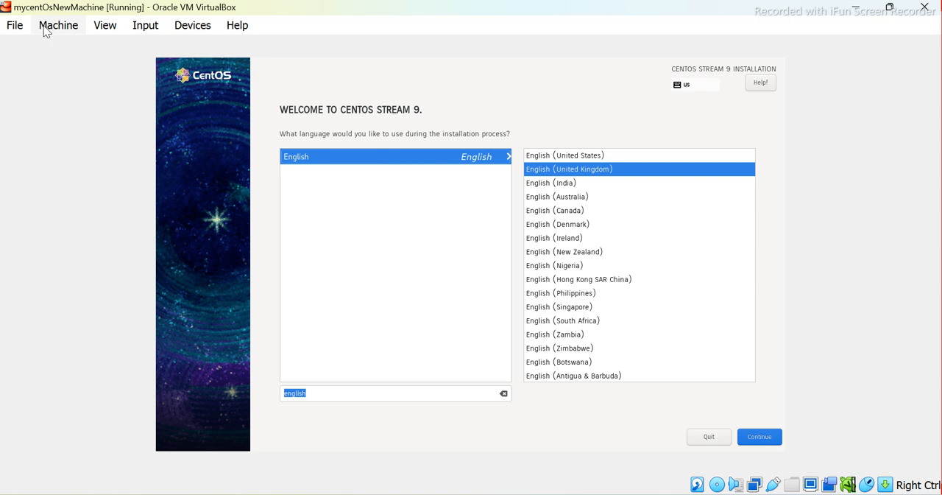
left_click(753, 438)
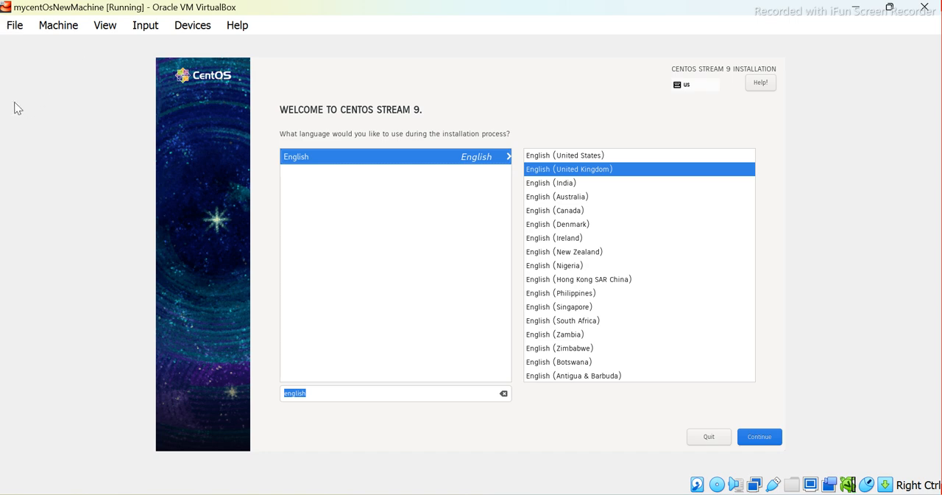
left_click(758, 438)
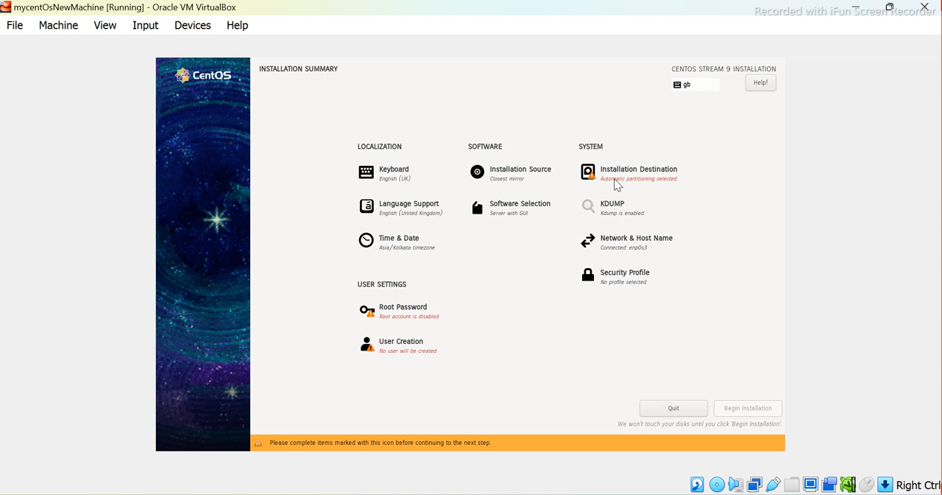
Open the Installation Destination settings and make sure the 40 GiB ATA VBOX HARDDISK is selected as the install disk
key("Tab")
key("Tab")
key("Tab")
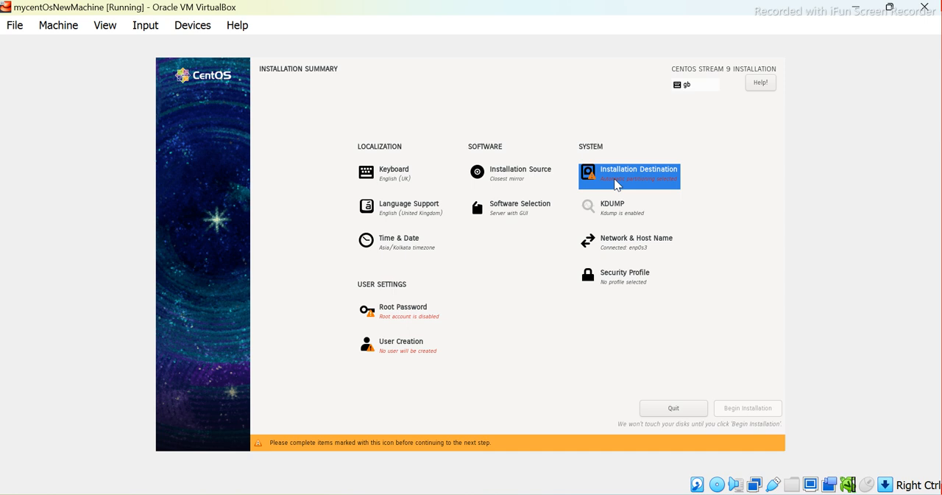
key("Return")
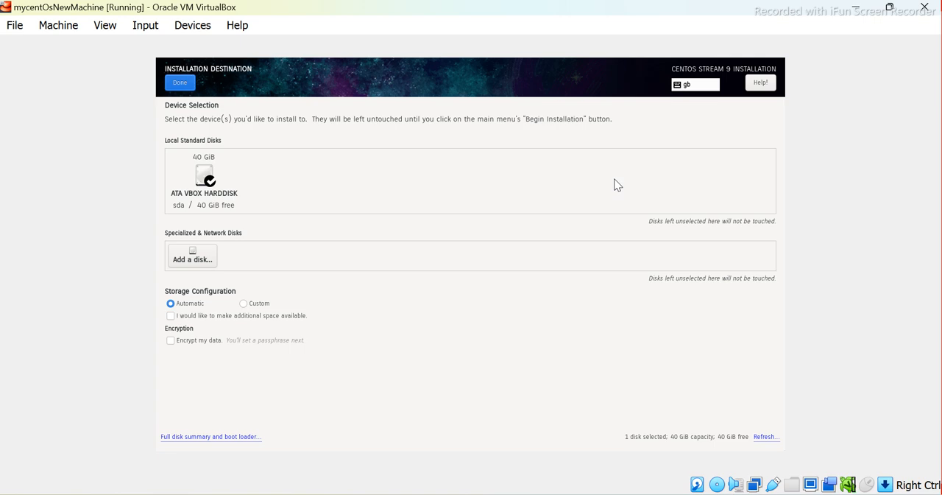
key("Tab")
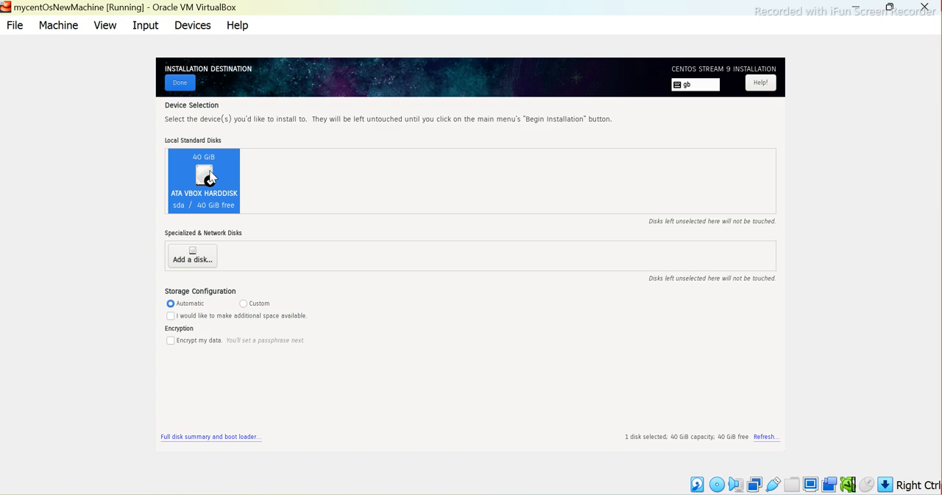
left_click(204, 132)
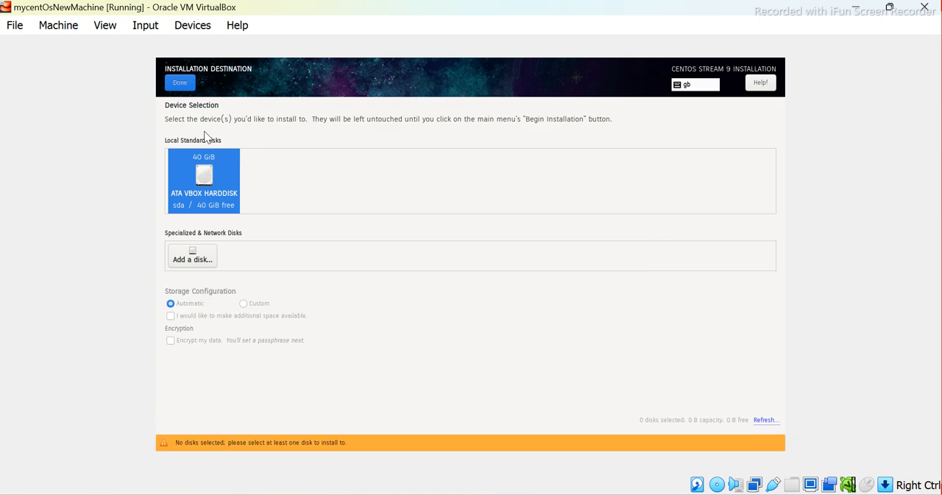
left_click(204, 137)
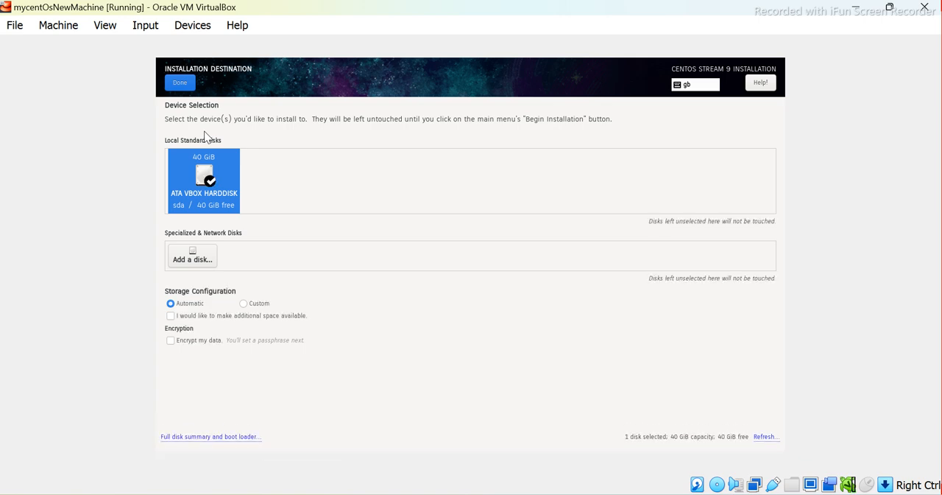
Confirm the installation destination with automatic storage configuration and return to the Installation Summary
left_click(181, 86)
key("Tab")
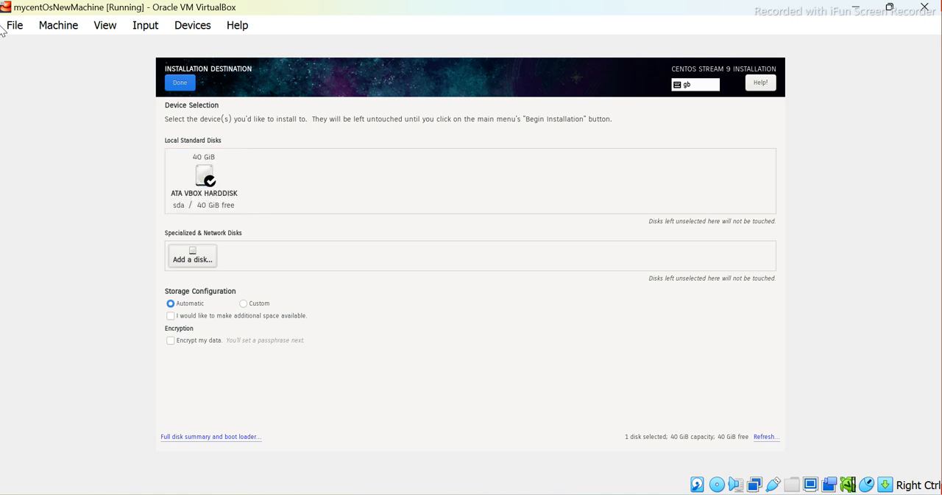
key("Tab")
key("Tab")
key("Tab")
key("Tab")
key("Tab")
key("Tab")
key("Return")
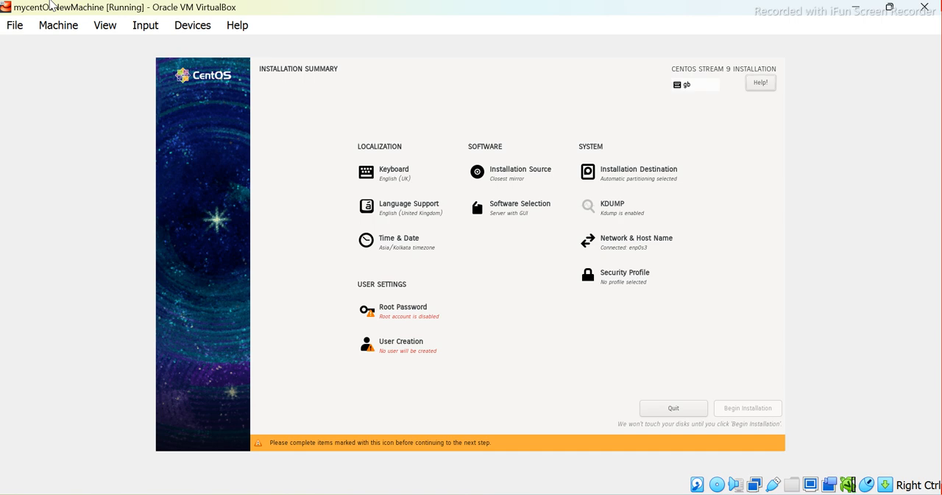
Open the Root Password settings from the Installation Summary
key("Tab")
key("Tab")
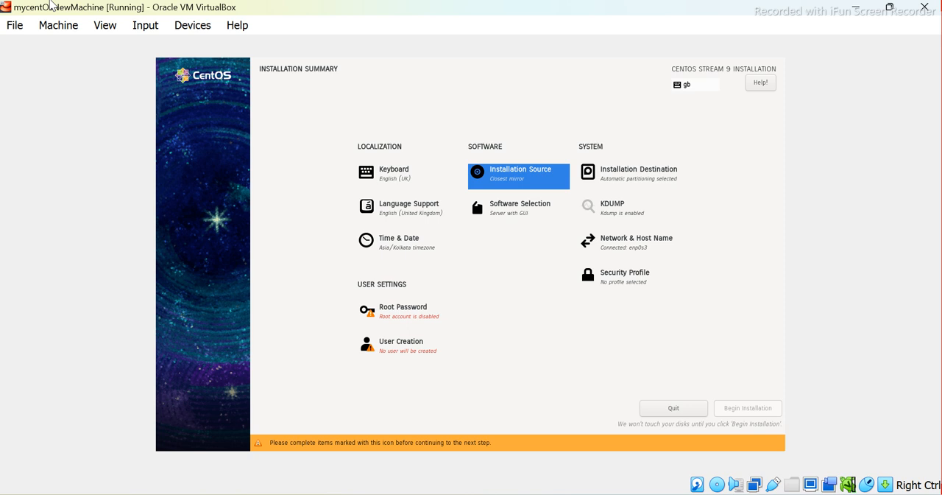
key("Down")
key("Tab")
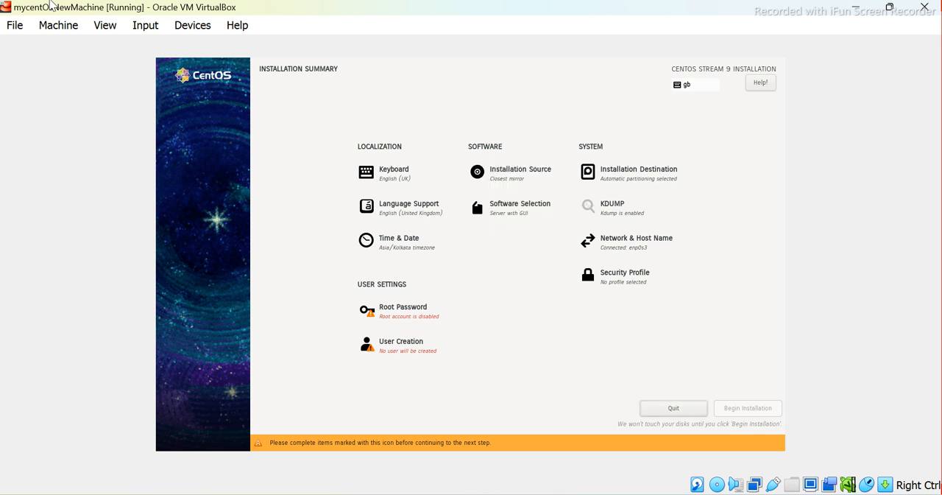
key("Tab")
key("Tab")
key("Tab")
key("Tab")
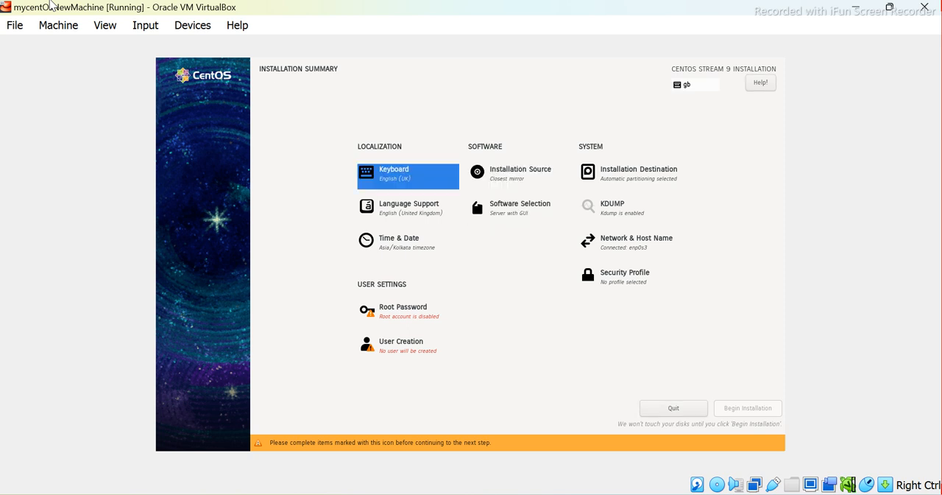
key("Tab")
key("Tab")
key("Tab")
key("Tab")
key("Tab")
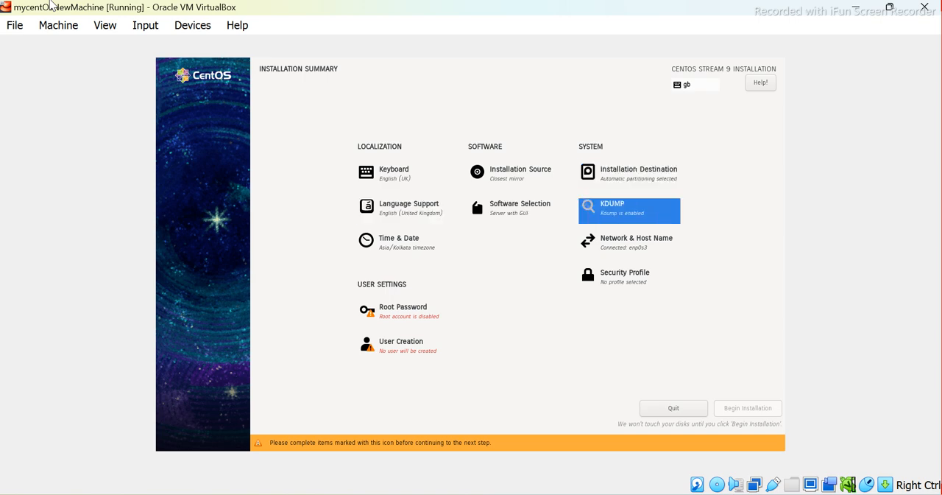
key("Tab")
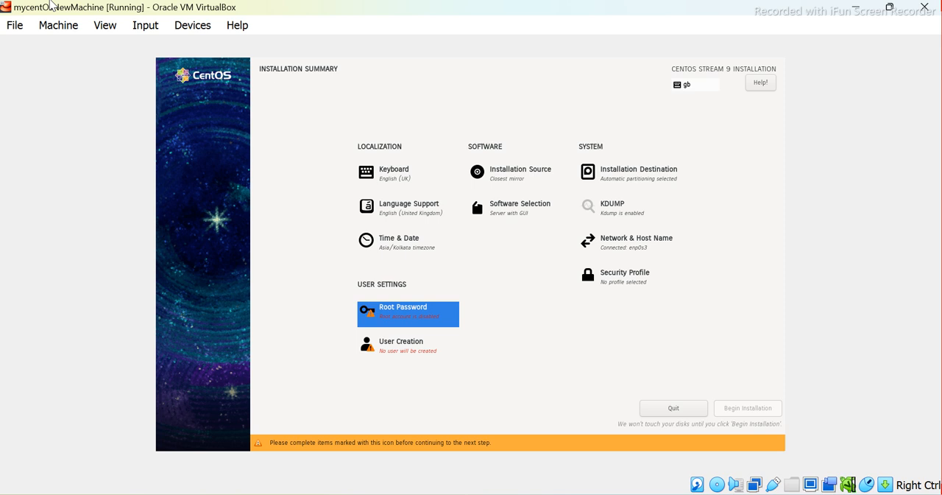
key("Return")
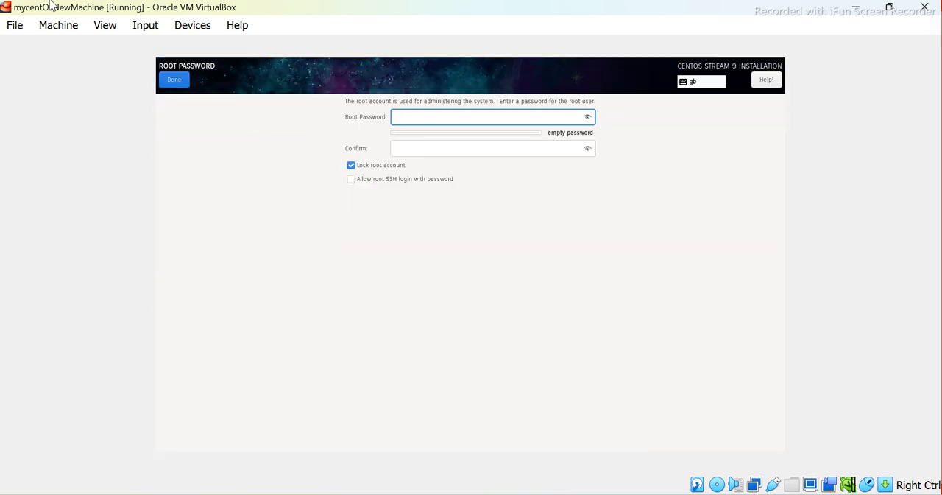
Enter the root account password and repeat it in the confirmation field
type("root")
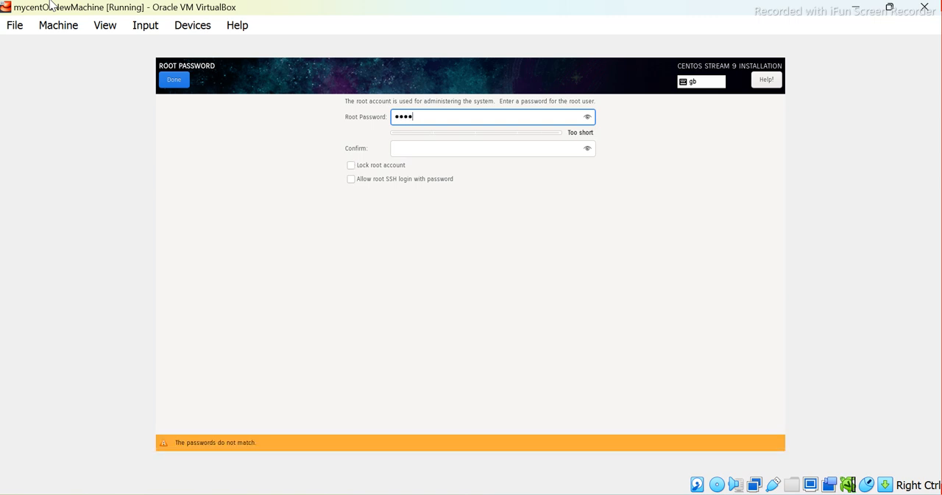
key("Tab")
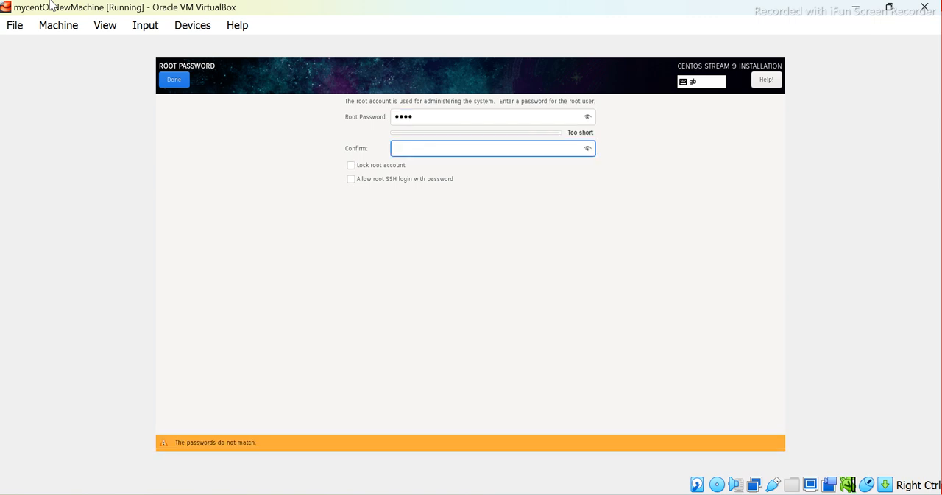
type("root")
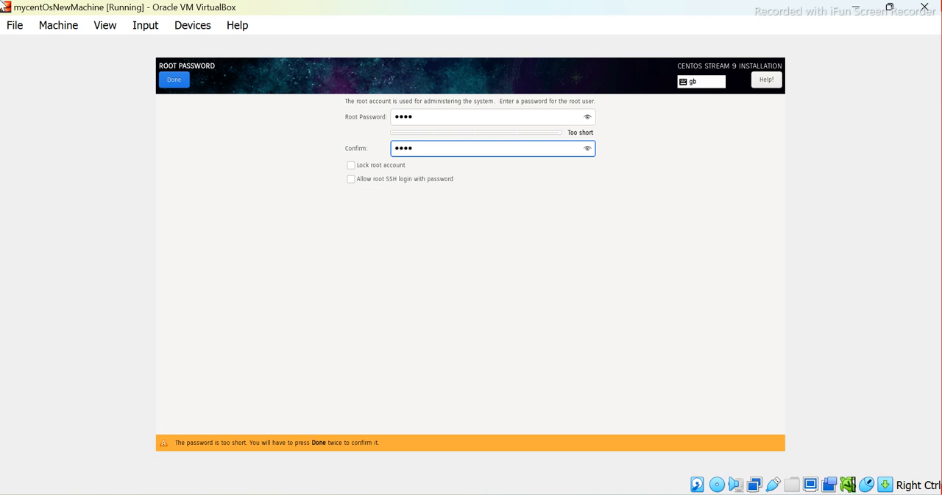
Confirm the short root password twice, leaving root SSH login disallowed, and return to the Installation Summary
key("Tab")
key("Tab")
key("Tab")
key("Tab")
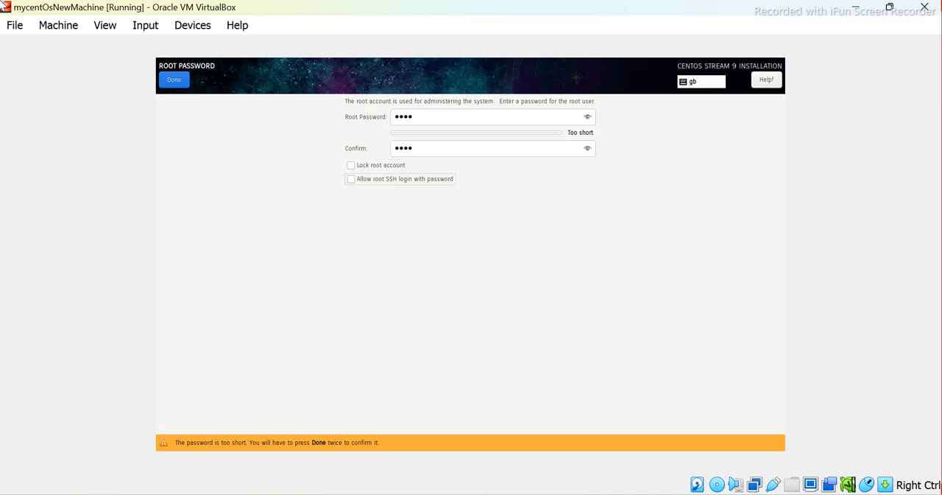
key("Tab")
key("Tab")
key("Tab")
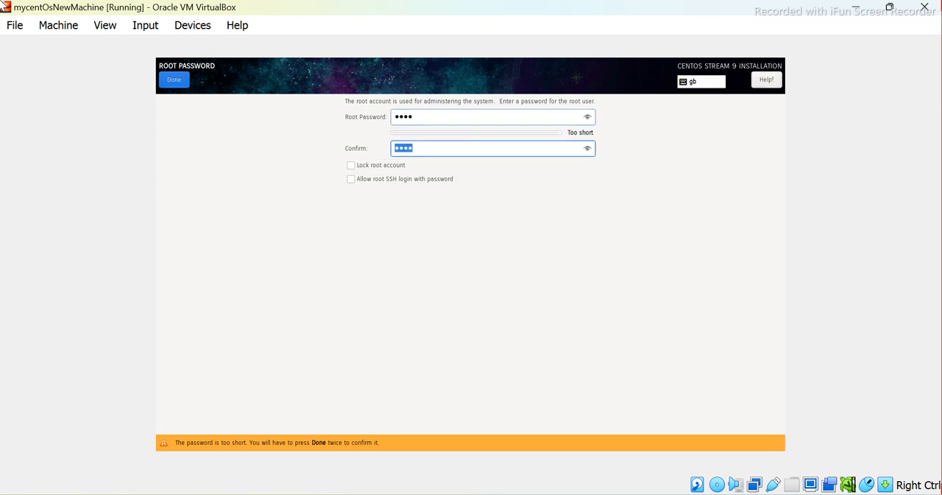
key("Tab")
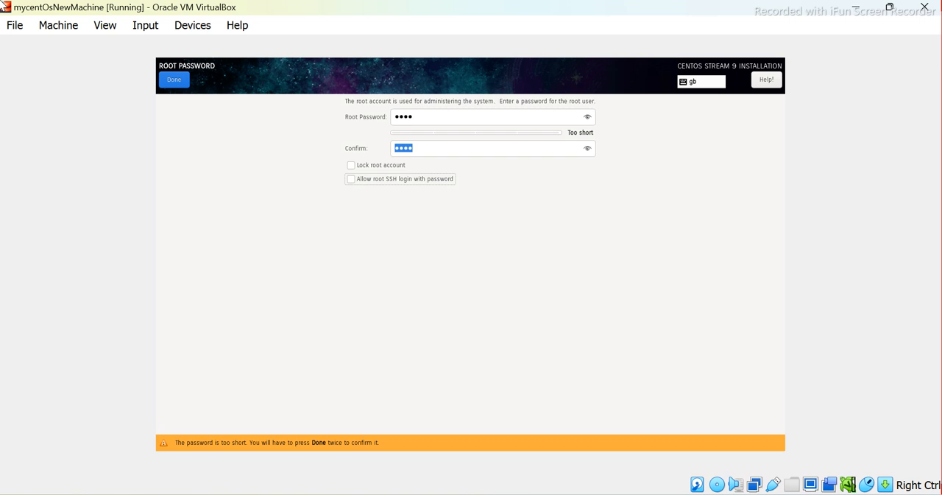
key("space")
key("space")
key("Tab")
key("shift+Tab")
key("Tab")
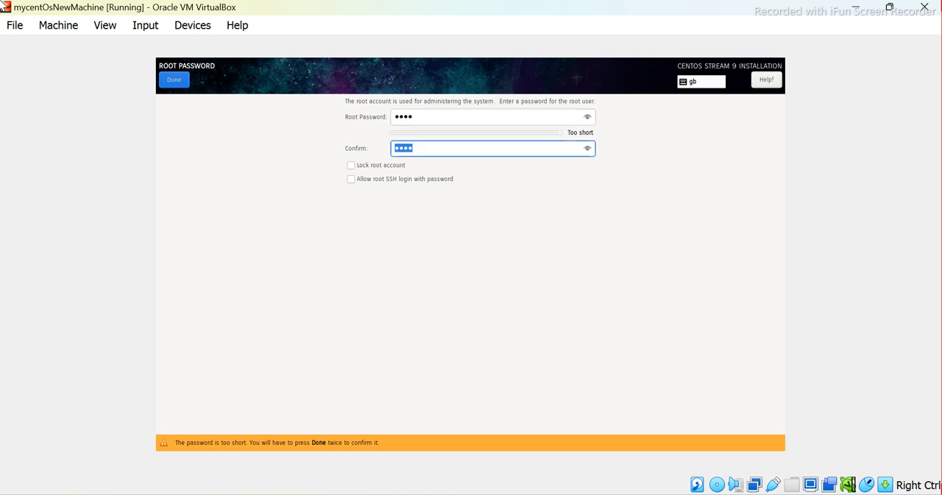
key("Tab")
key("Tab")
key("Tab")
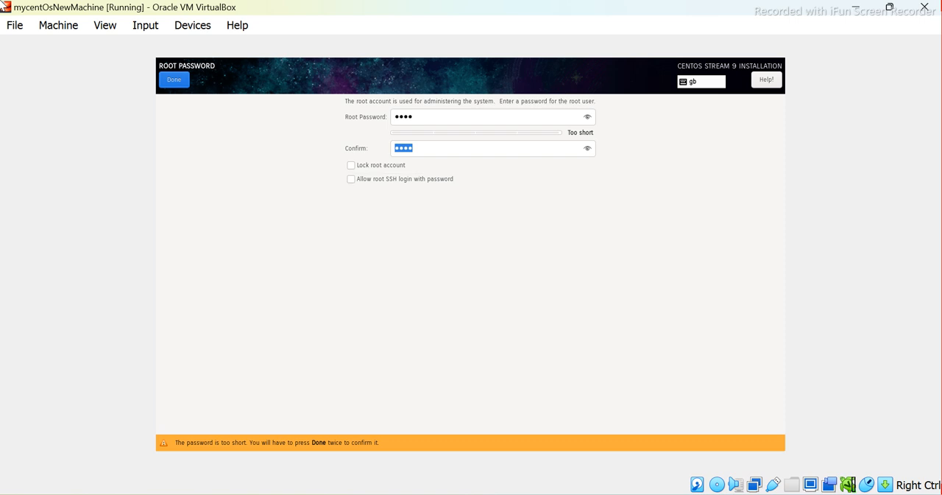
key("Return")
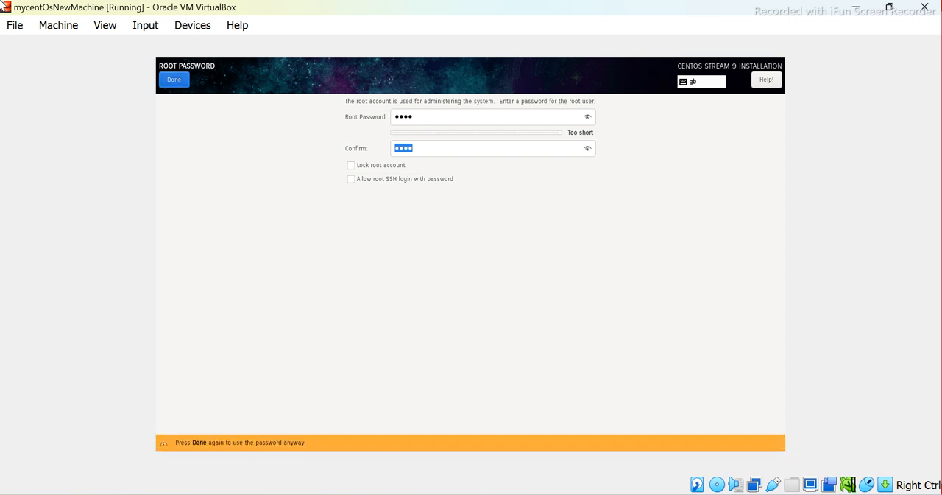
key("Return")
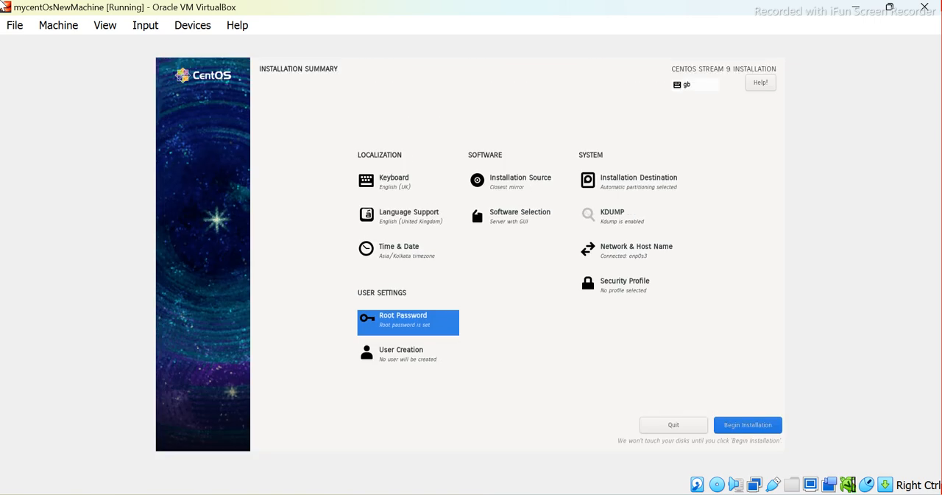
Open User Creation, set the full name and user name to etlqalabs, and enter and confirm the account password
left_click(407, 356)
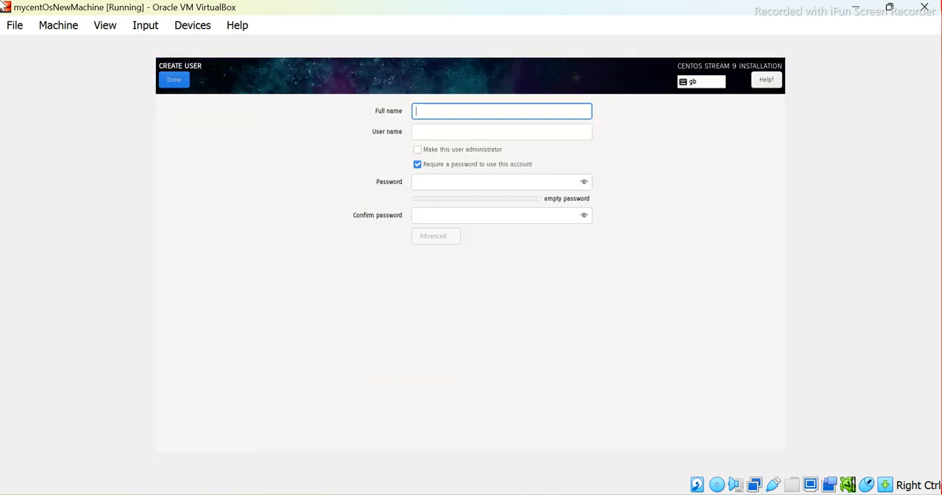
type("etlqalabs")
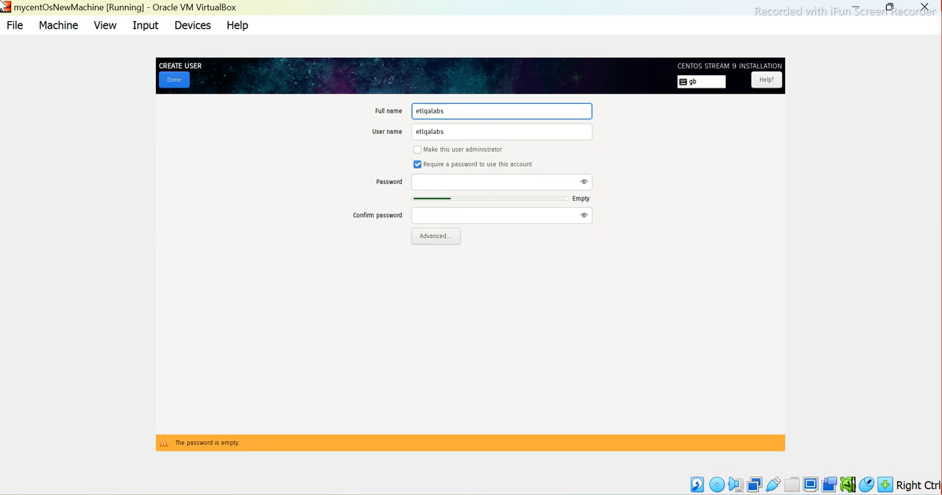
key("Tab")
key("Tab")
key("Tab")
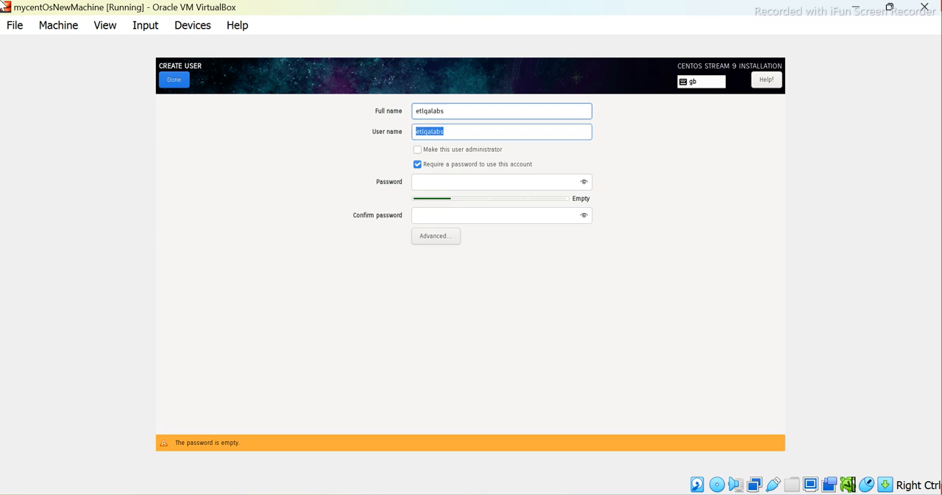
key("Tab")
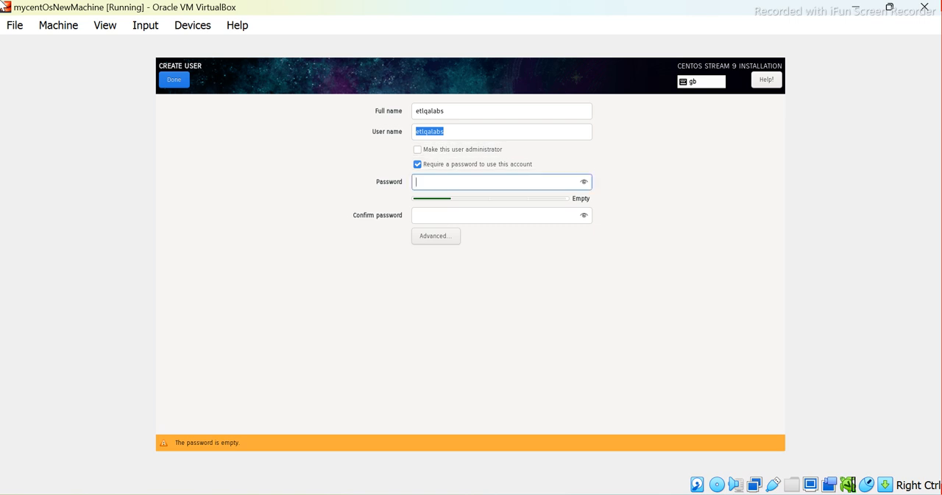
type("****")
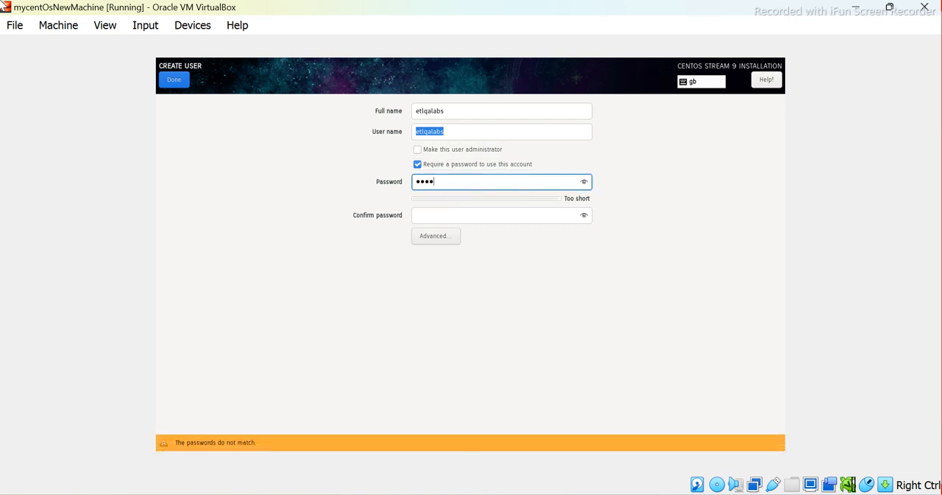
key("Tab")
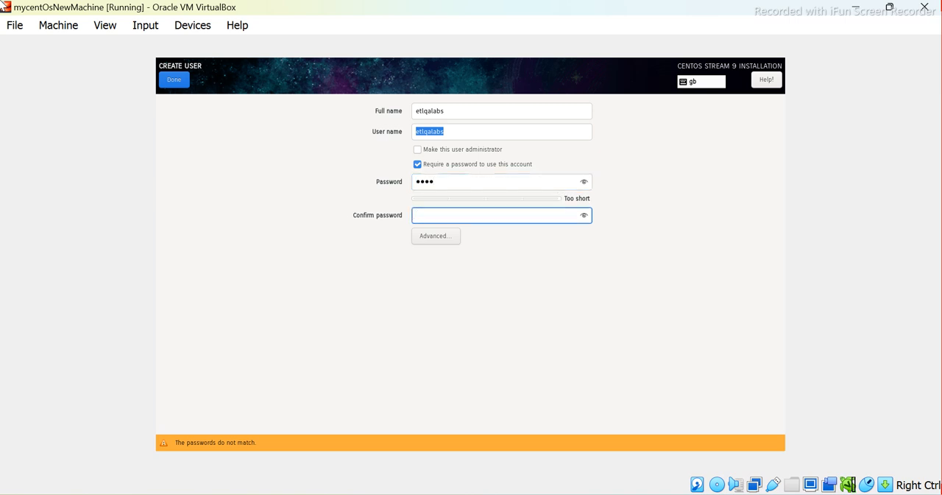
type("****")
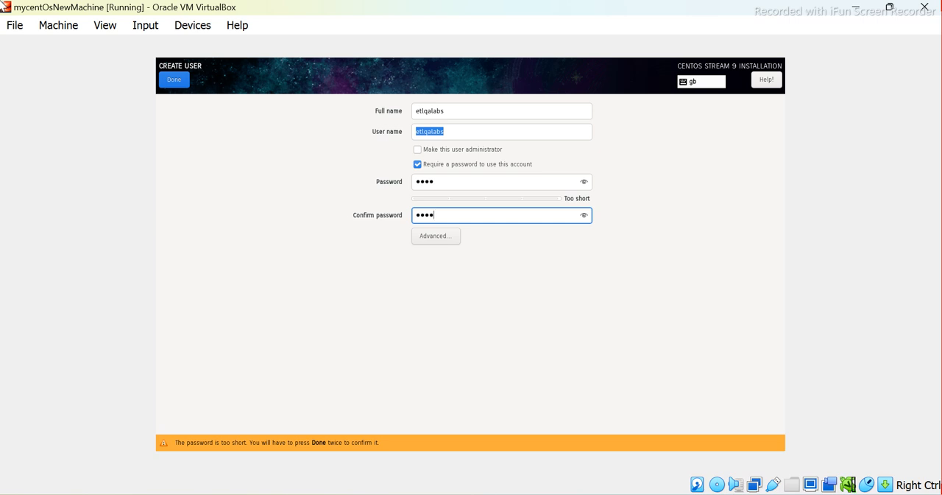
Check the new account's advanced user configuration, covering home directory, user and group IDs and group membership, and return to the Create User form
key("Tab")
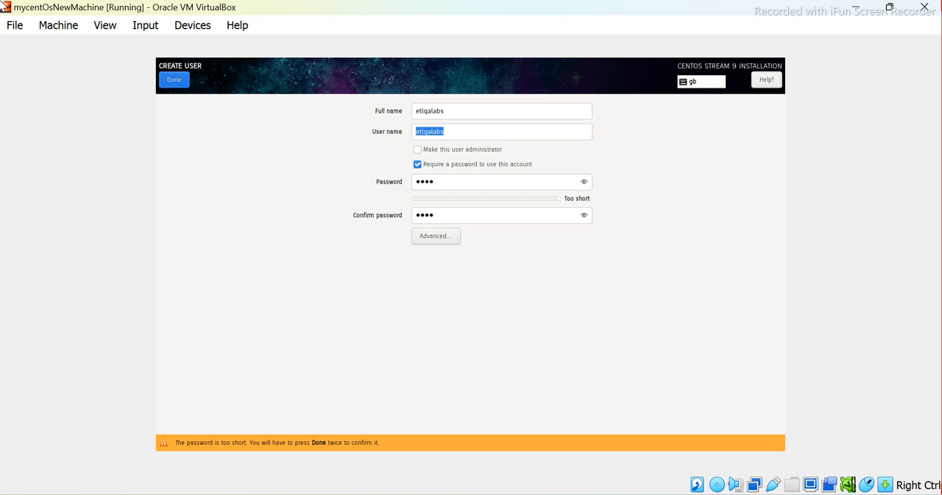
key("shift+Tab")
key("Tab")
key("Tab")
key("Tab")
key("Tab")
key("Tab")
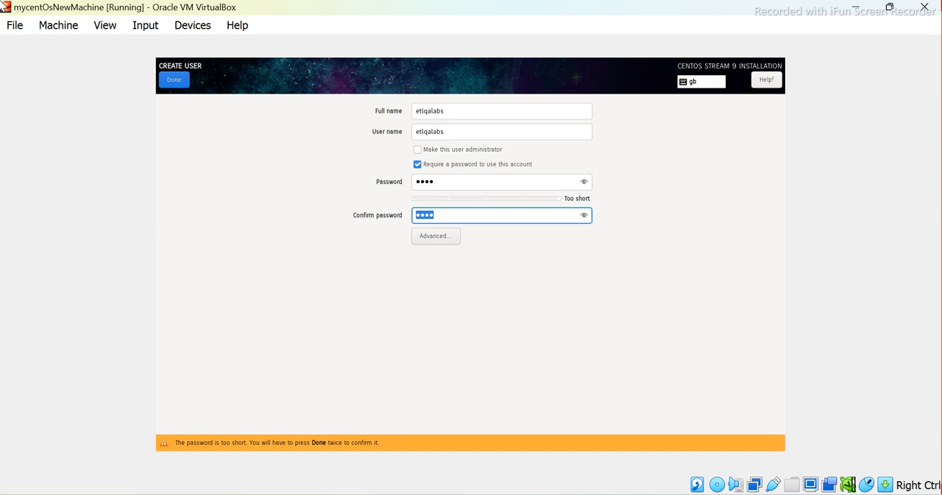
key("Tab")
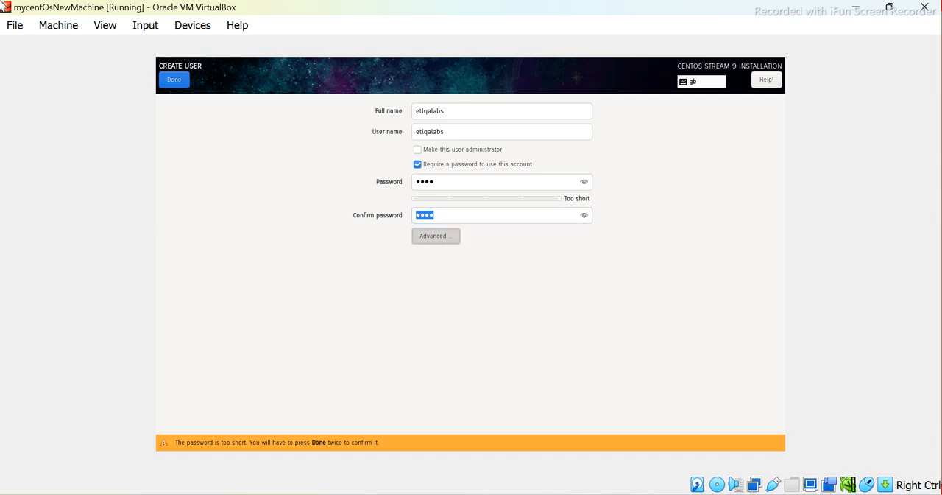
key("Return")
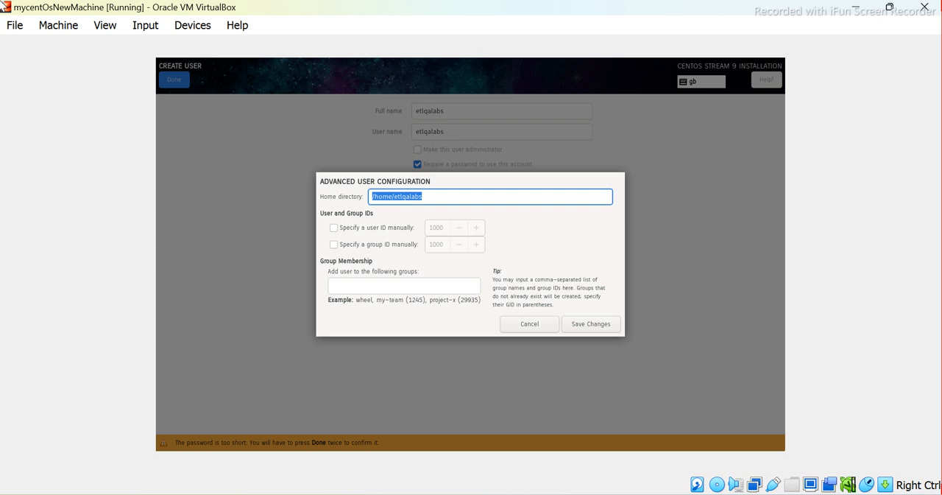
key("Tab")
key("Tab")
key("Tab")
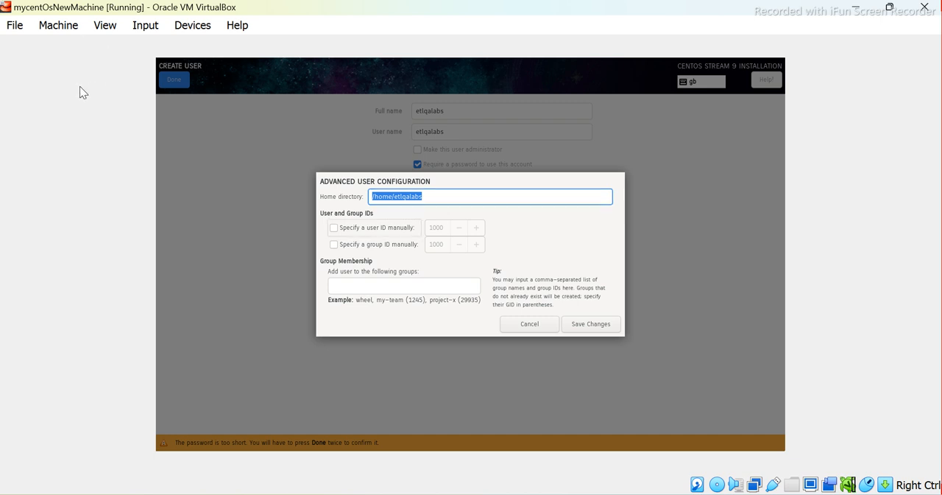
key("Tab")
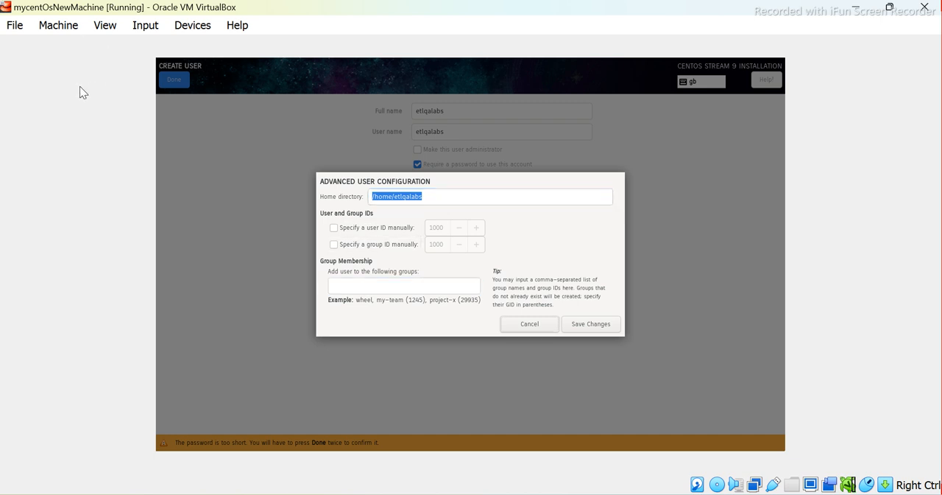
key("Tab")
key("Return")
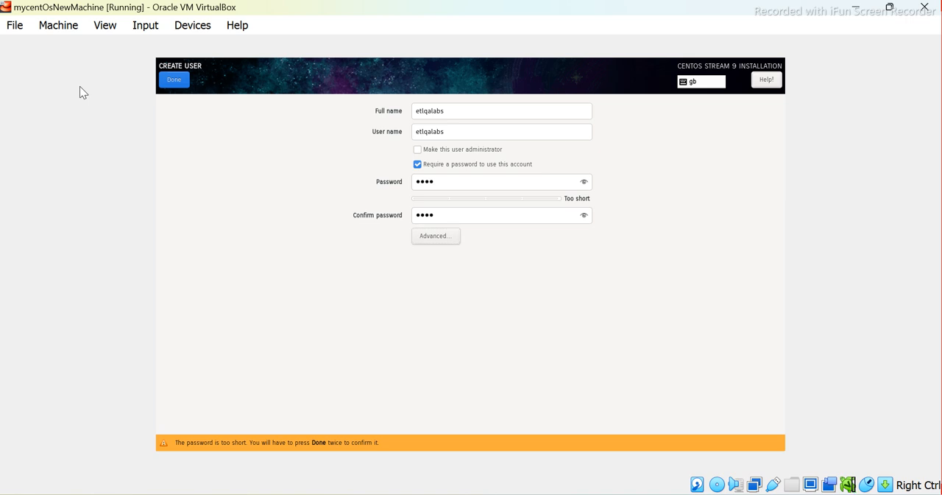
Reopen the advanced user configuration and save it with the default home directory, IDs and groups
key("Tab")
key("Tab")
key("Tab")
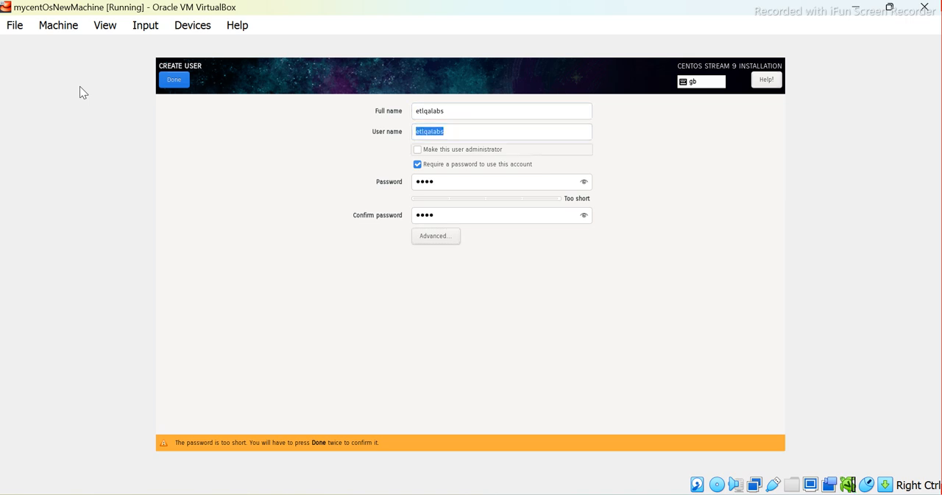
key("Tab")
key("Tab")
key("Tab")
key("Tab")
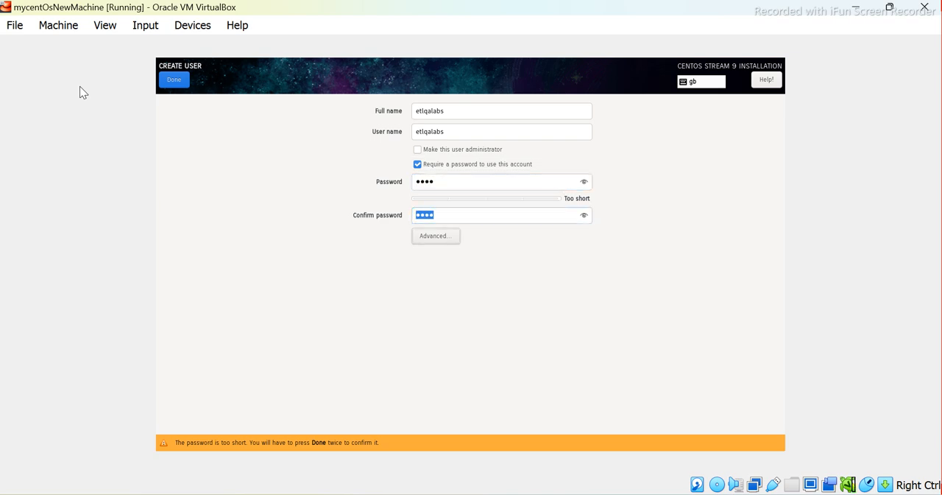
key("Return")
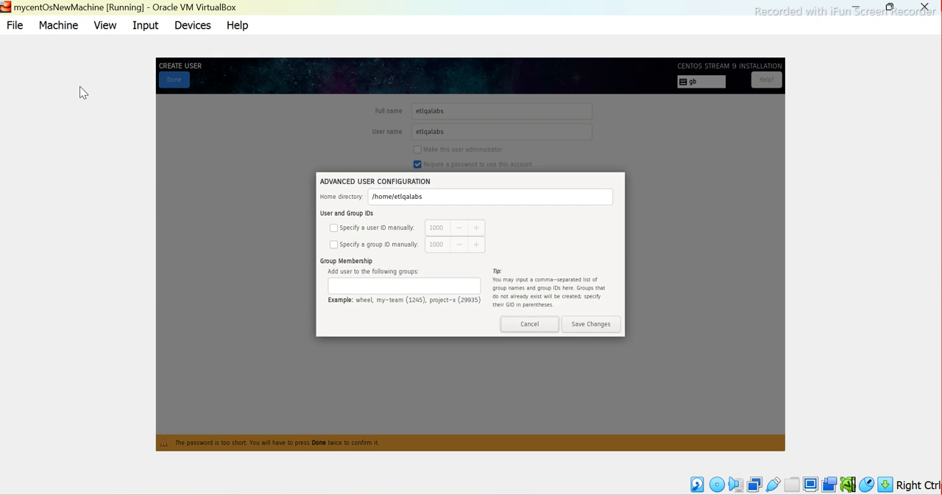
key("Tab")
key("Return")
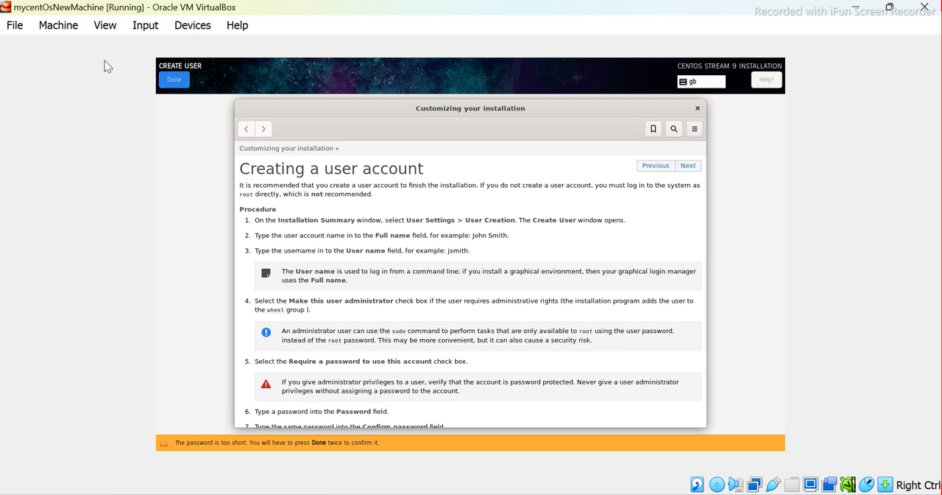
Read through the installer's help page on creating a user account, from the introduction to the last procedure step
key("Tab")
key("Tab")
key("Tab")
key("Tab")
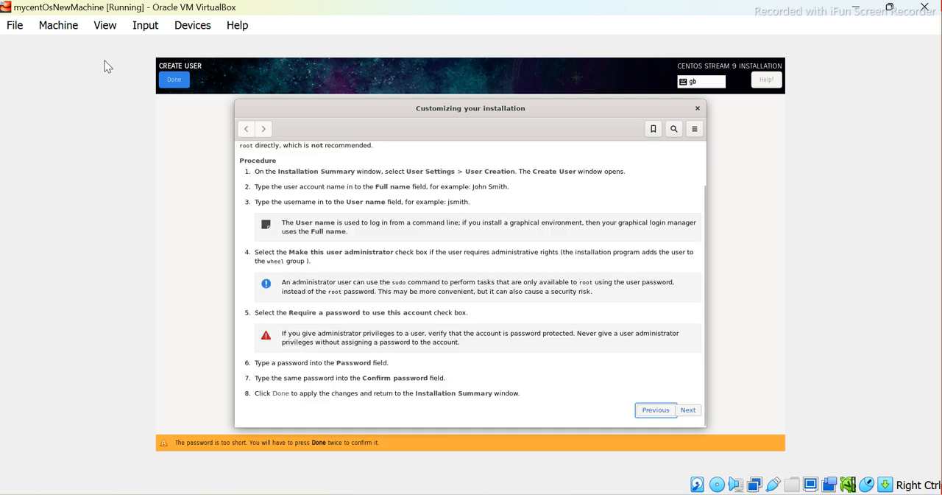
key("Tab")
key("Tab")
key("Tab")
key("Tab")
key("Tab")
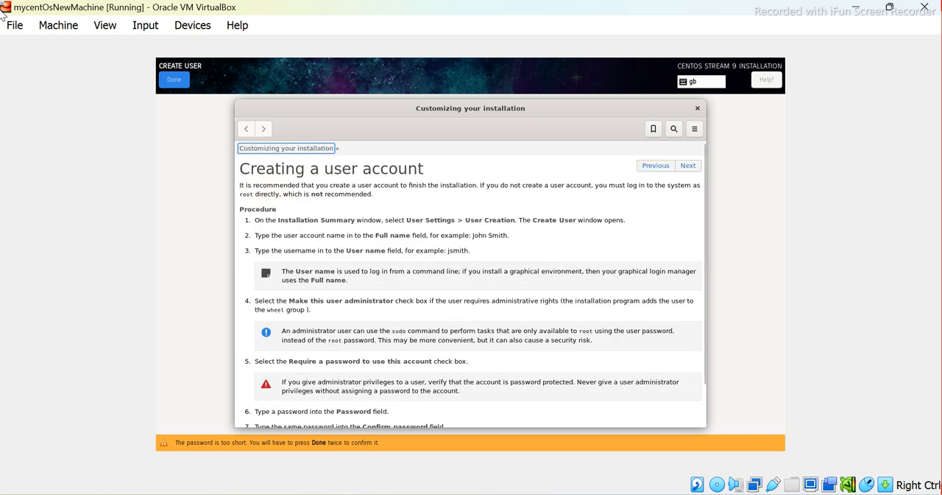
key("Tab")
key("Tab")
key("Tab")
key("Tab")
key("Tab")
key("Tab")
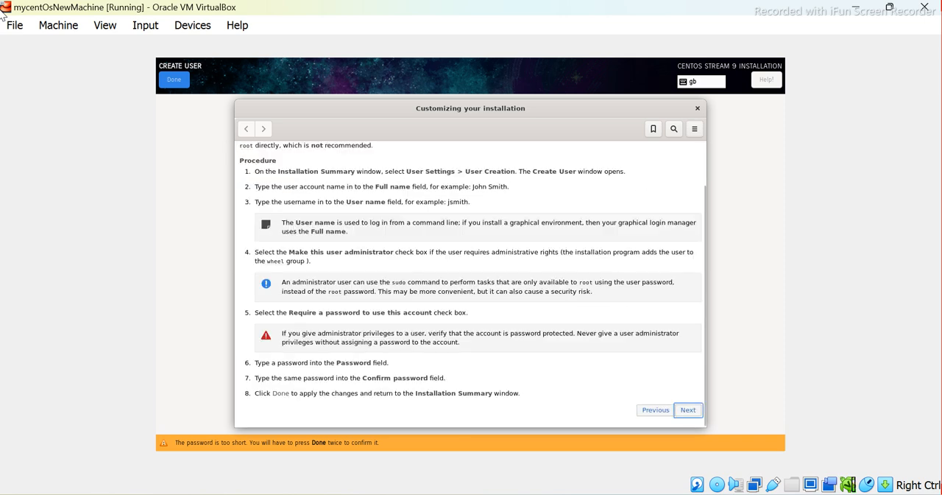
key("Tab")
key("Tab")
key("Tab")
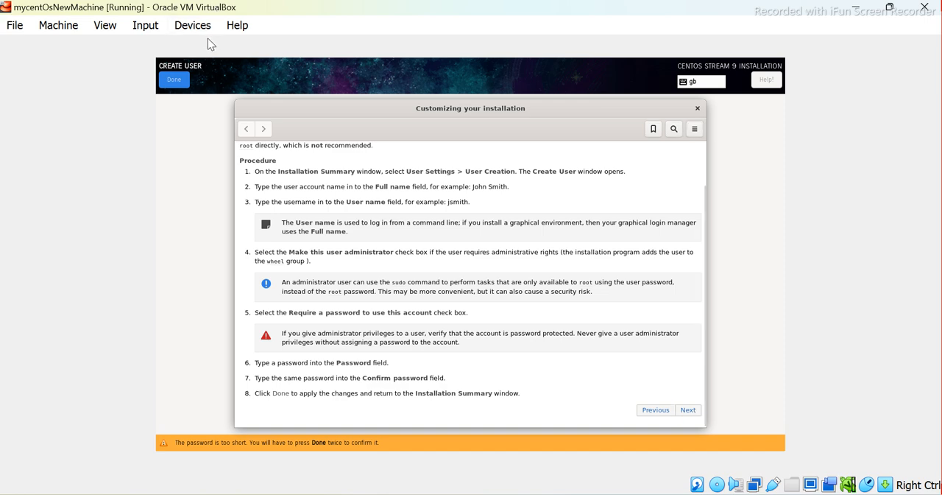
key("Tab")
key("Tab")
key("Tab")
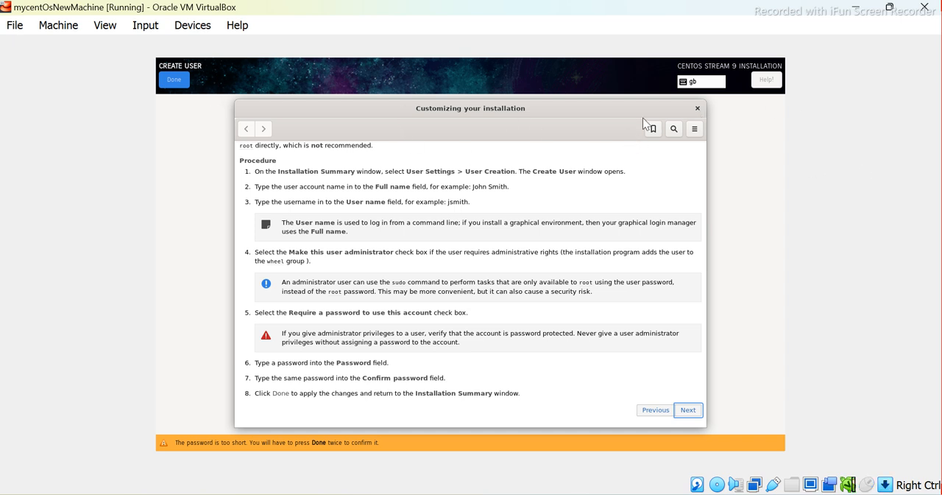
Close the installation help window and return to the Create User form
left_click(5, 8)
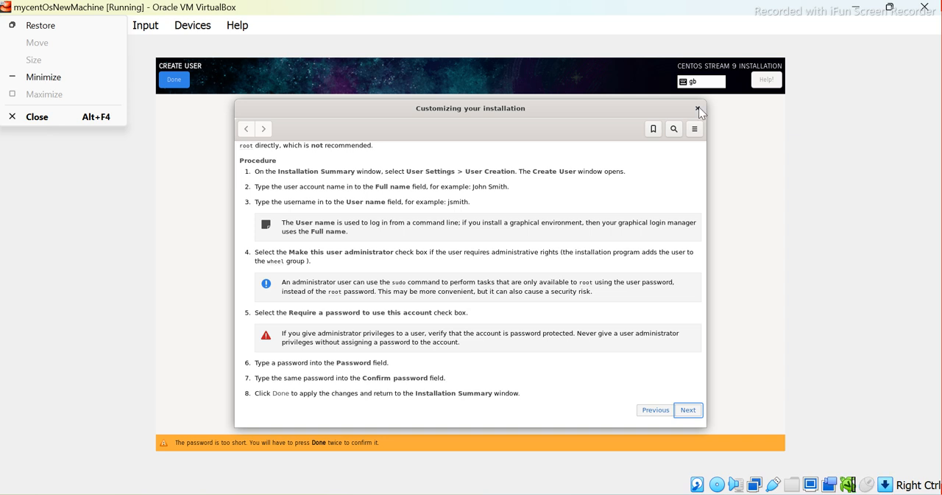
left_click(796, 173)
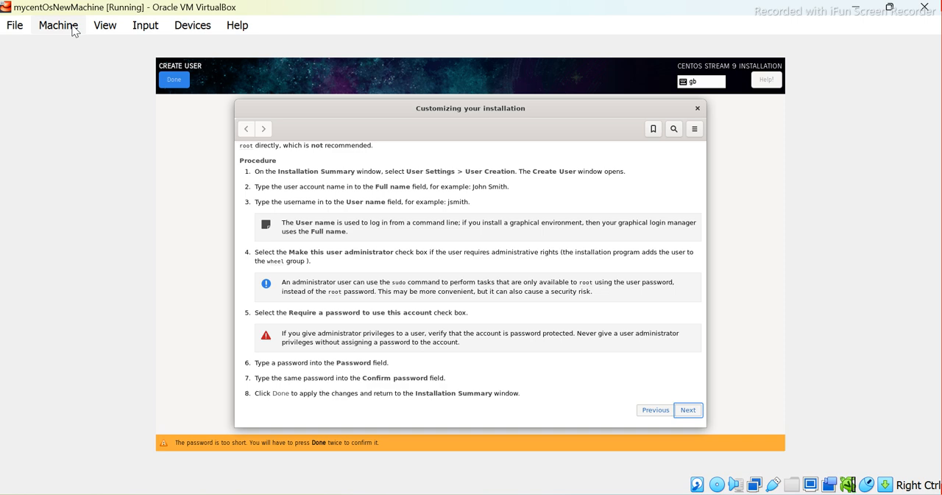
key("Tab")
key("Tab")
key("Tab")
key("Tab")
key("Tab")
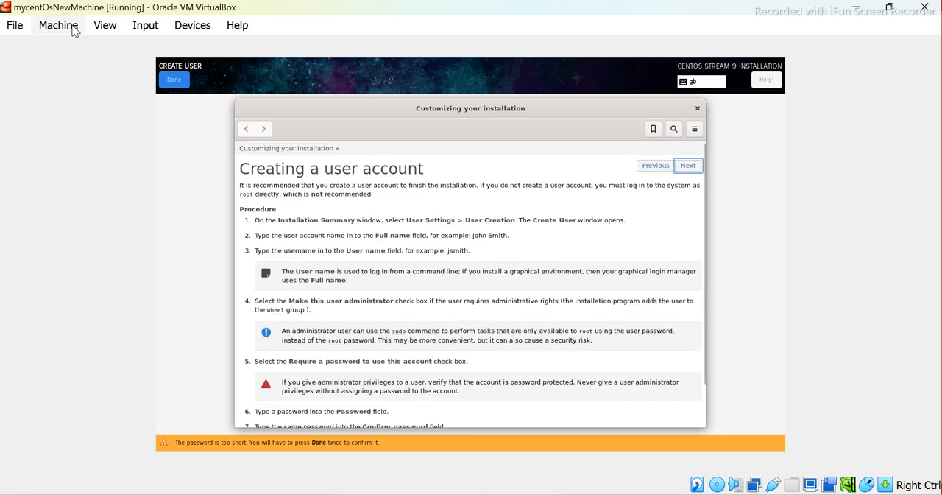
key("Tab")
key("Tab")
key("Tab")
key("Tab")
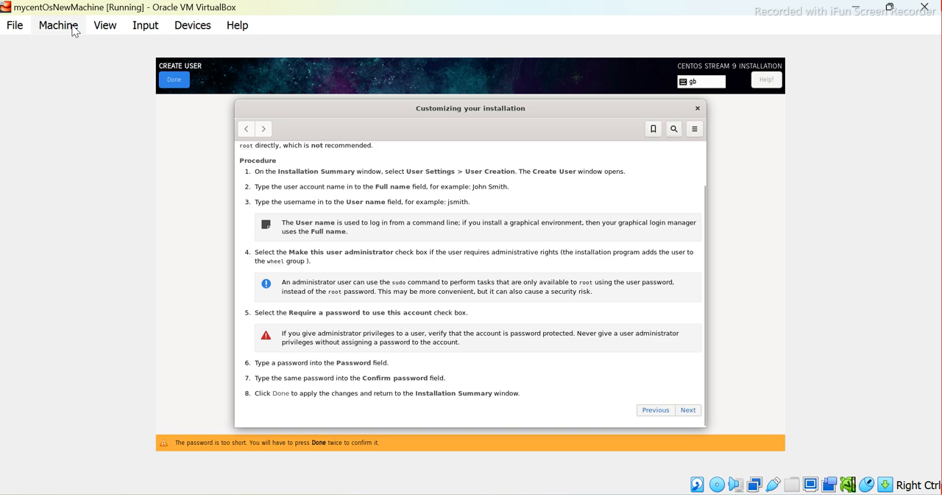
key("Tab")
key("Tab")
key("Tab")
key("Tab")
key("Tab")
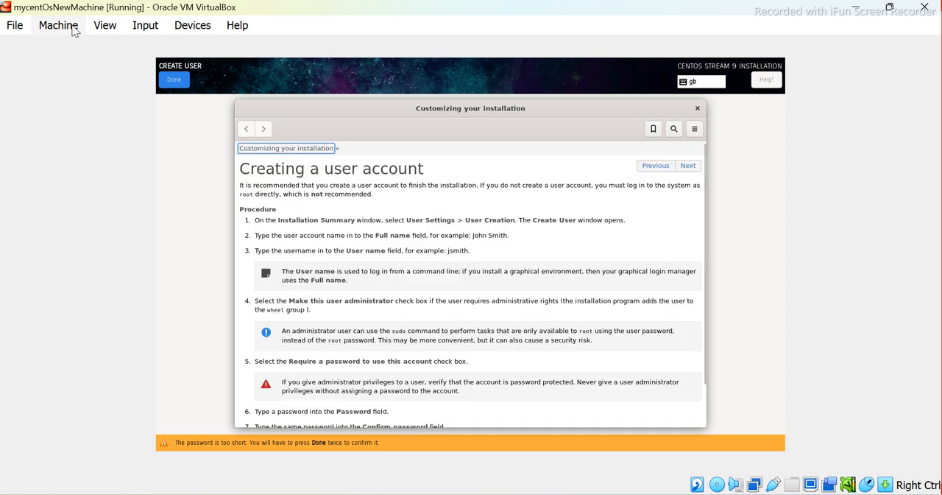
key("Tab")
key("Tab")
key("Tab")
key("Tab")
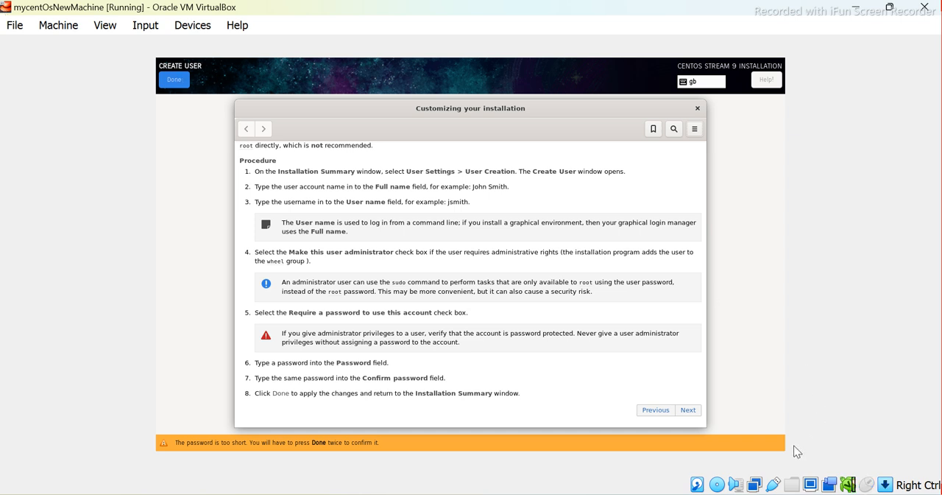
key("Escape")
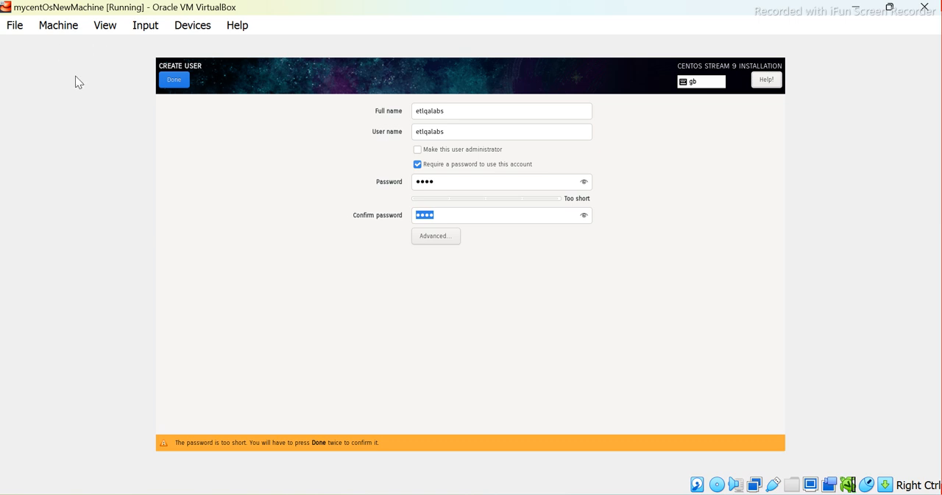
Confirm the new user account twice to accept its short password and return to the Installation Summary
key("Tab")
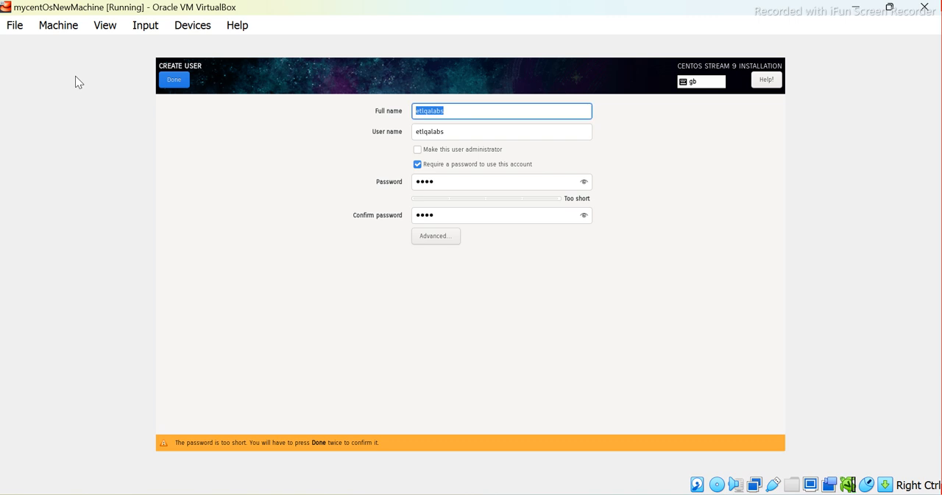
key("Tab")
key("Tab")
key("Tab")
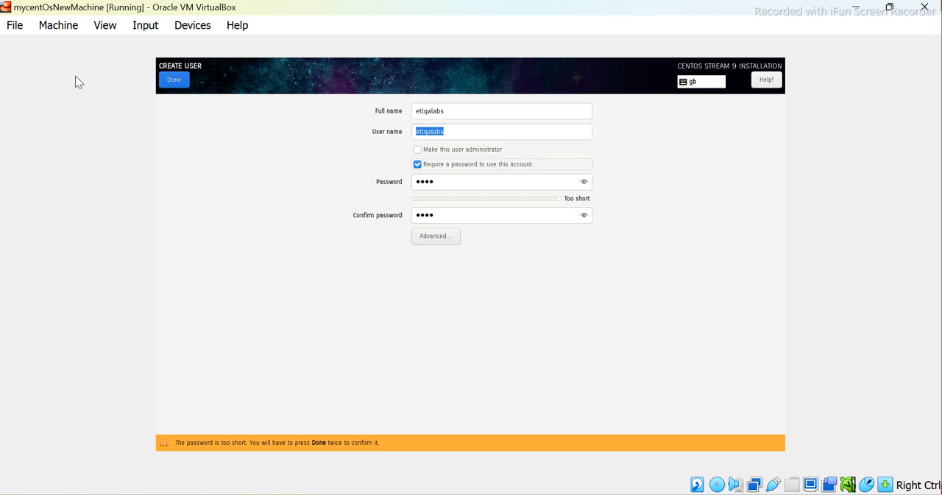
key("Tab")
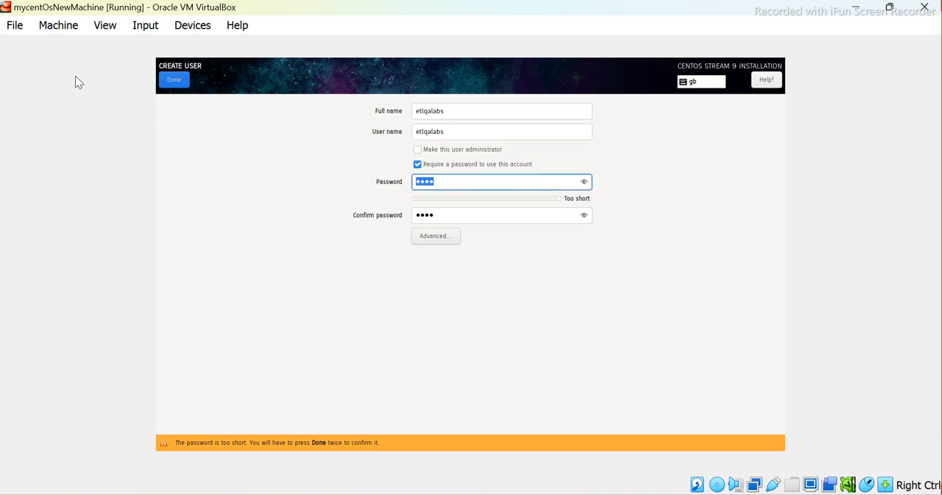
key("Tab")
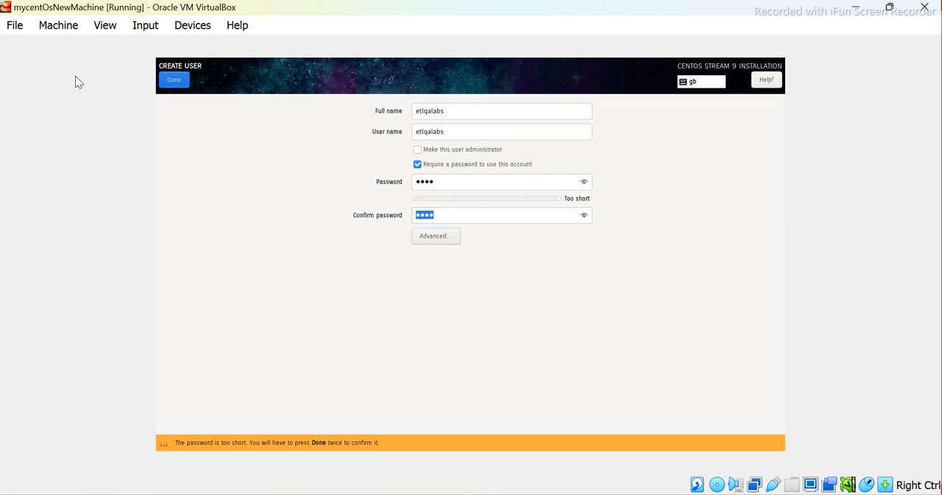
key("Return")
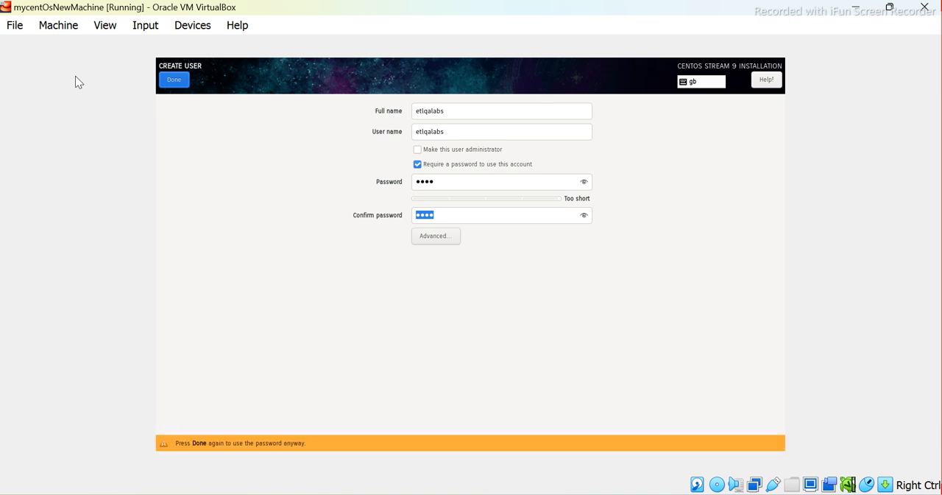
key("Return")
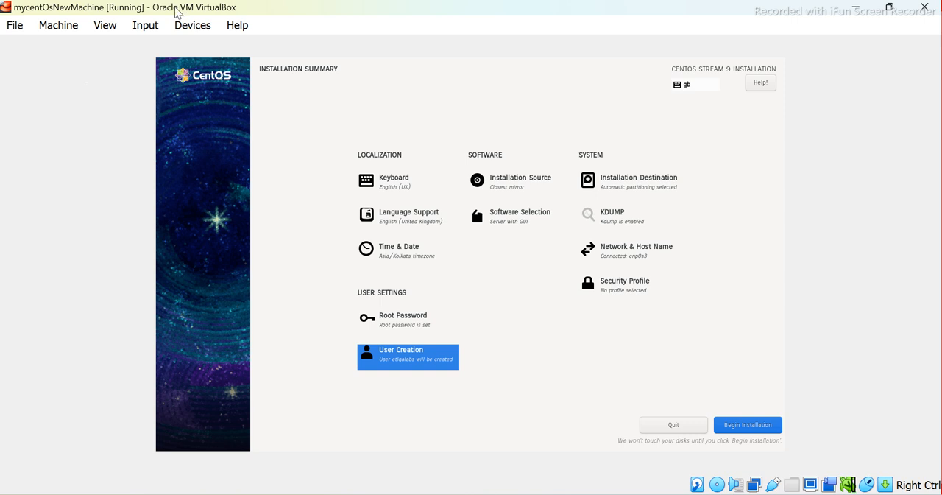
Begin the CentOS Stream 9 installation from the Installation Summary
key("Tab")
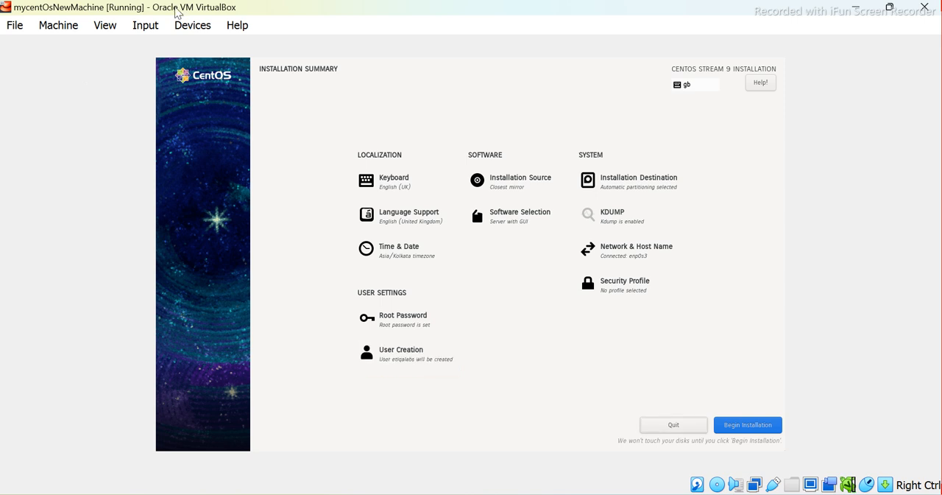
key("Tab")
key("Tab")
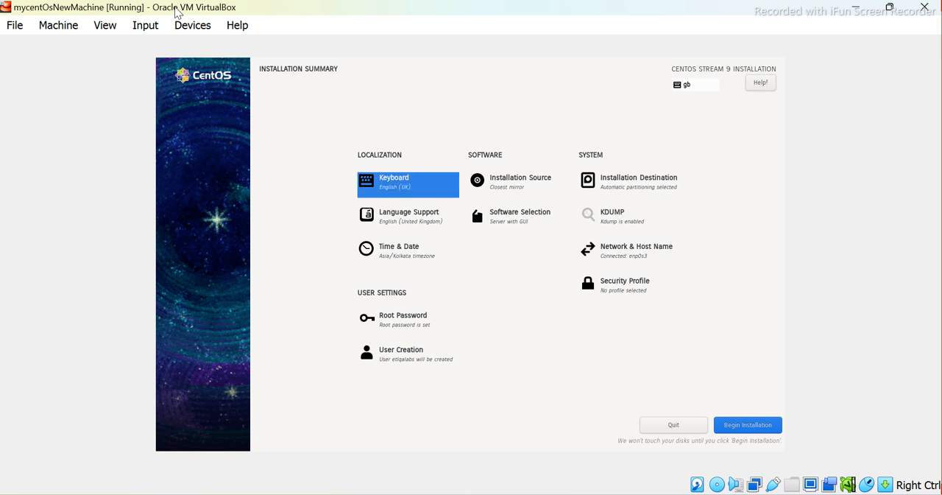
key("Tab")
key("Tab")
key("Tab")
key("Tab")
key("Tab")
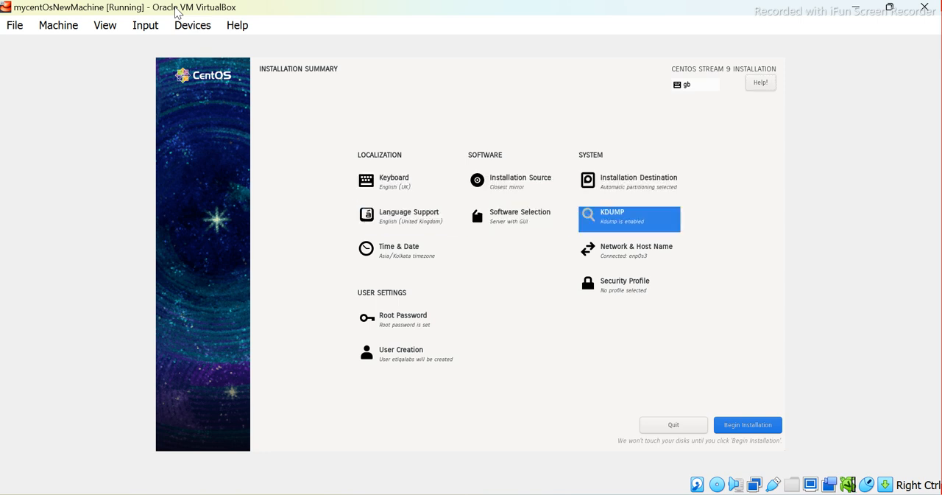
key("Tab")
key("Tab")
key("Tab")
key("Tab")
key("Tab")
key("Tab")
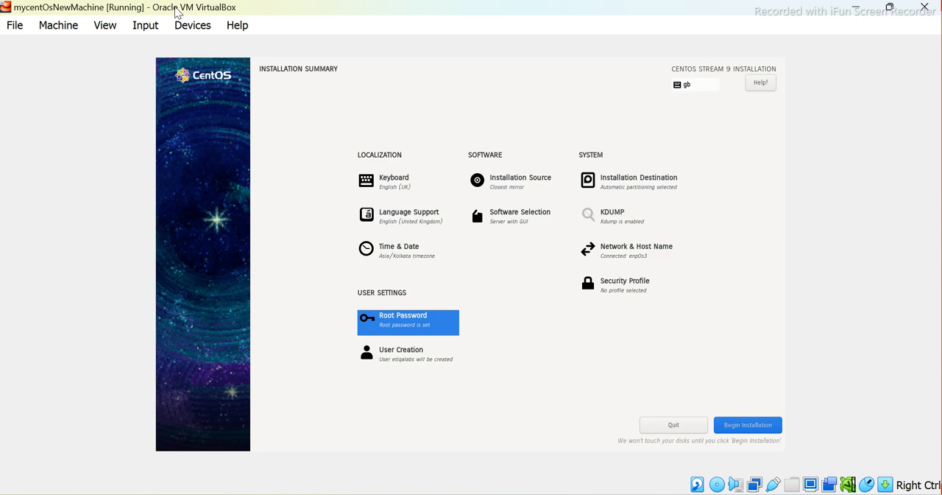
key("Tab")
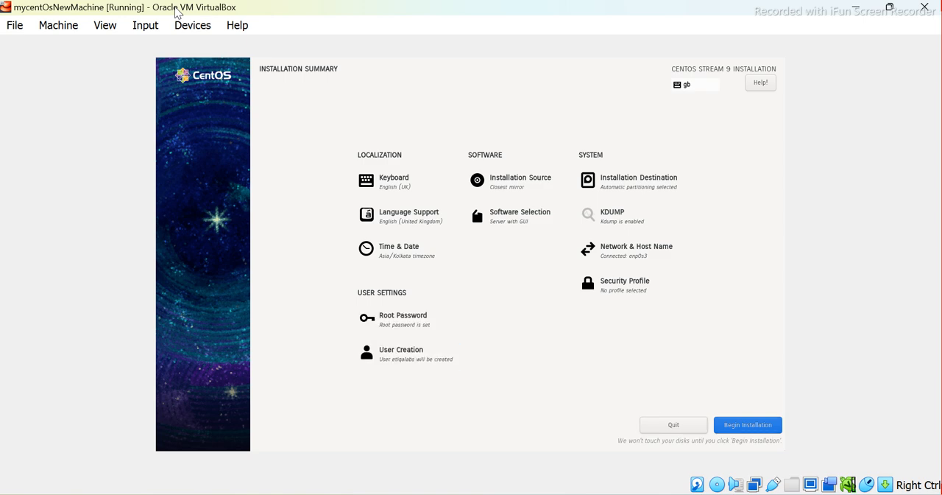
key("Return")
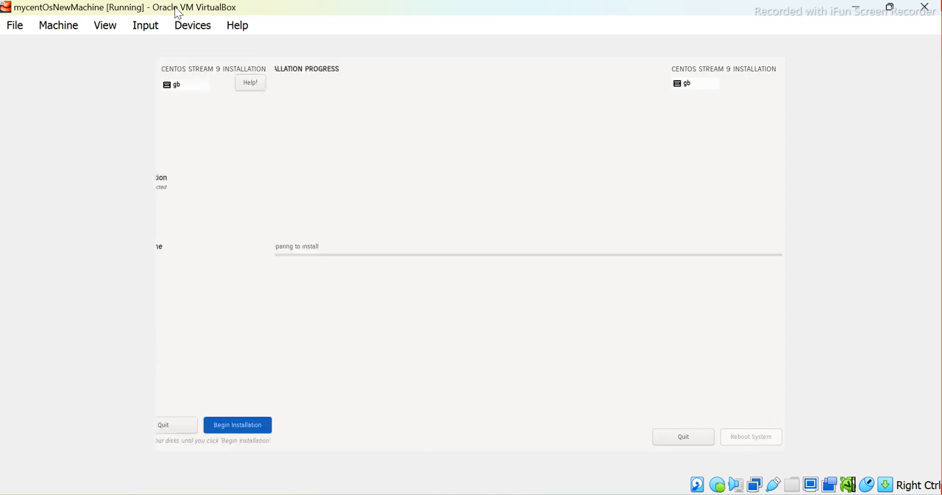
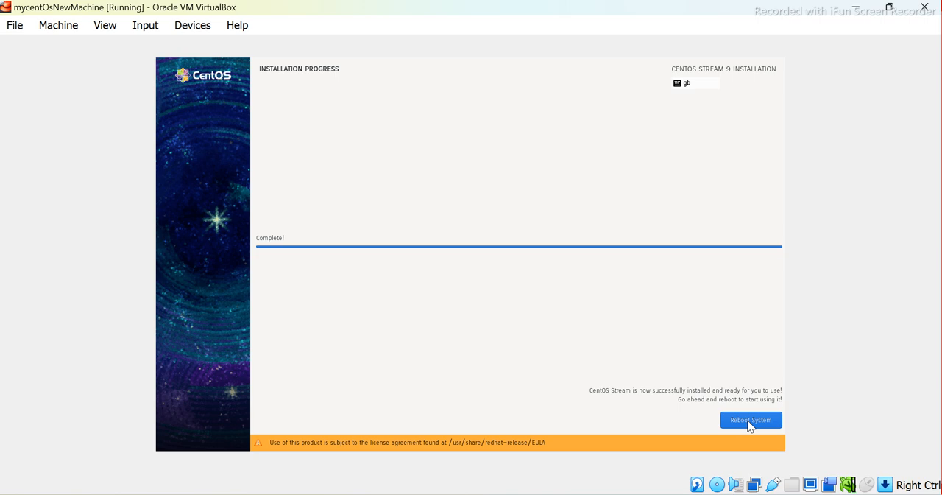
Reboot into the installed CentOS Stream system and sign in to the listed user account with the account password
left_click(749, 423)
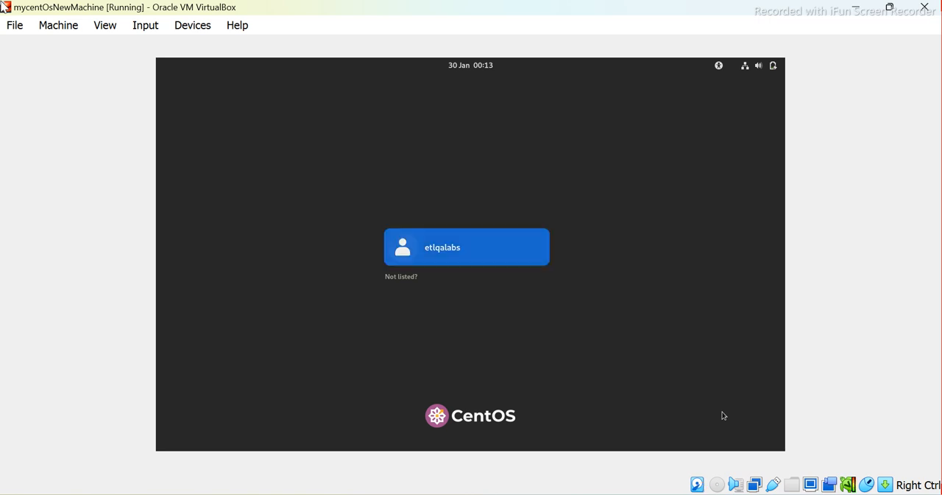
key("Return")
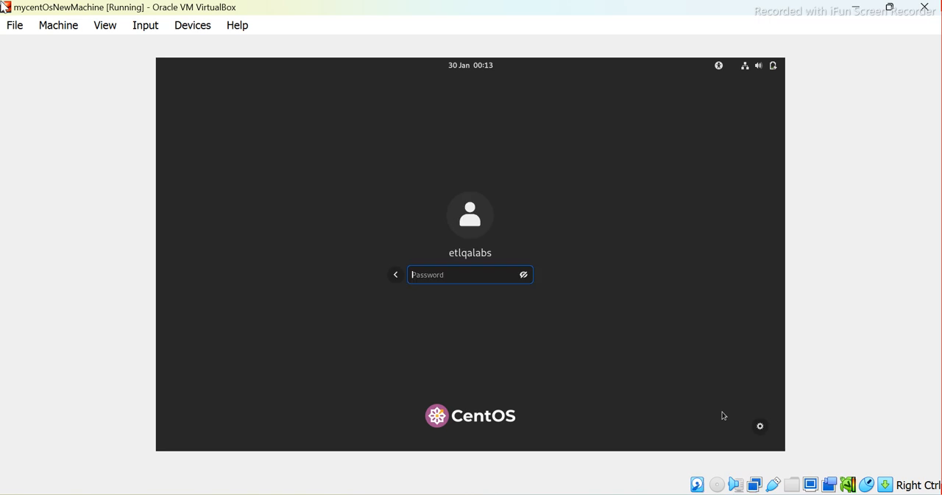
type("•••")
key("Return")
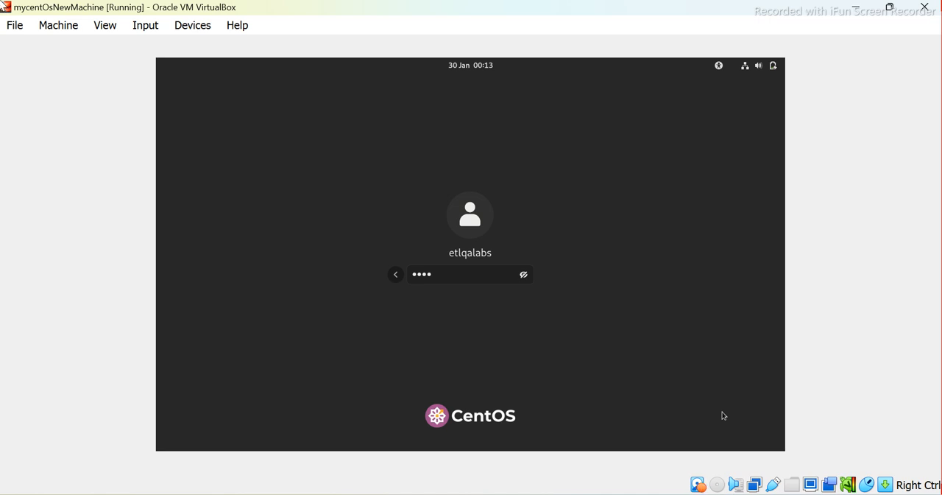
key("Return")
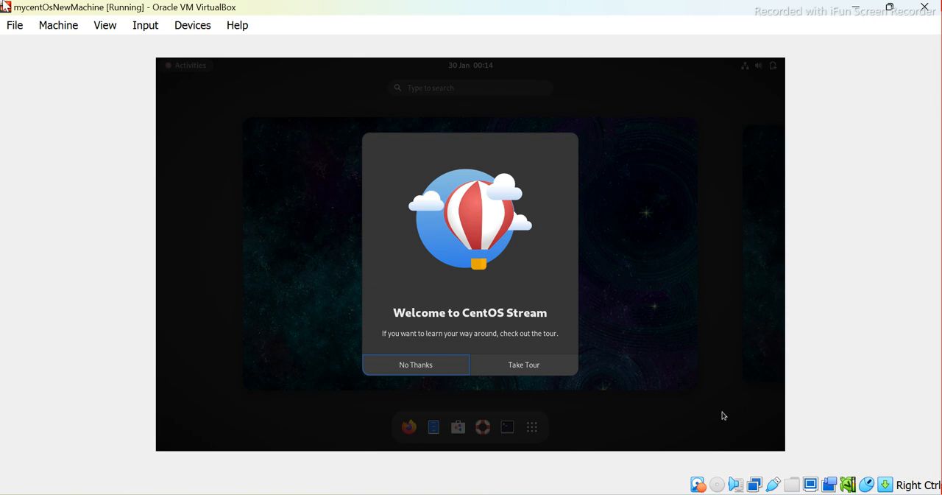
Decline the CentOS Stream welcome tour and open a Terminal window
key("Return")
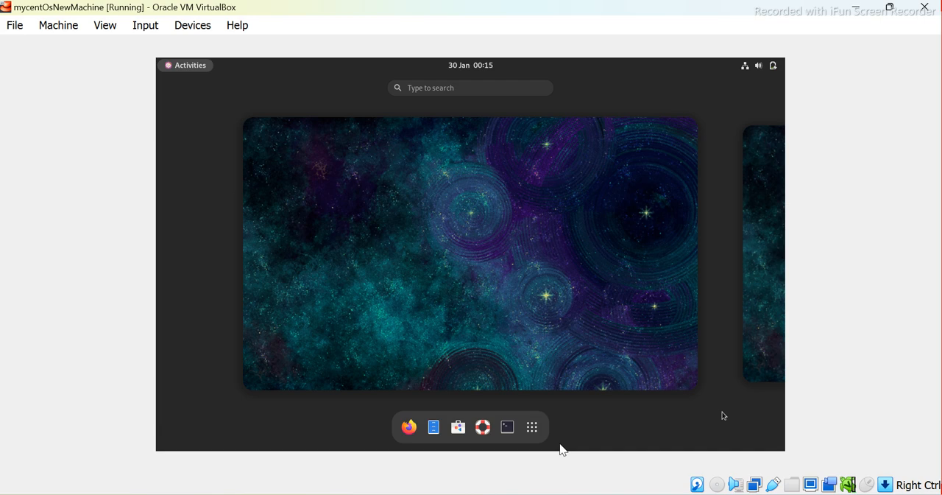
left_click(510, 427)
left_click(6, 6)
left_click(2, 3)
key("Control_R")
mouse_move(651, 494)
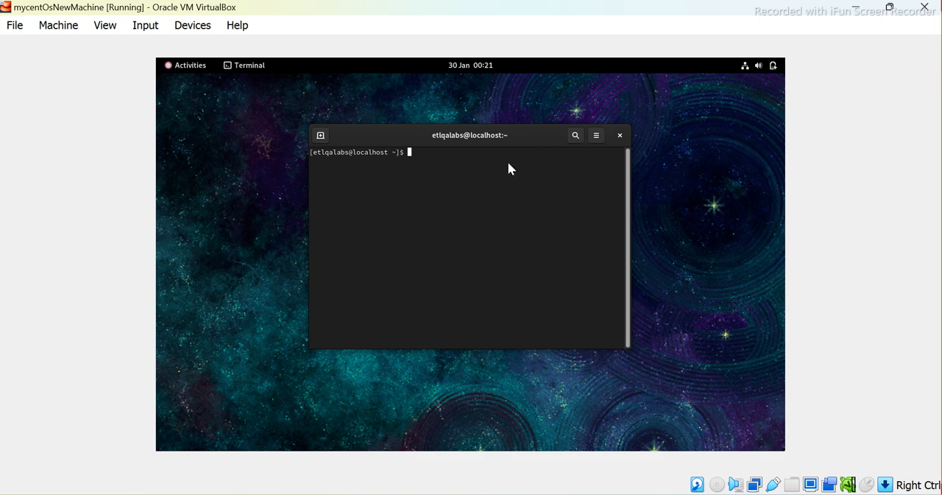
left_click(5, 6)
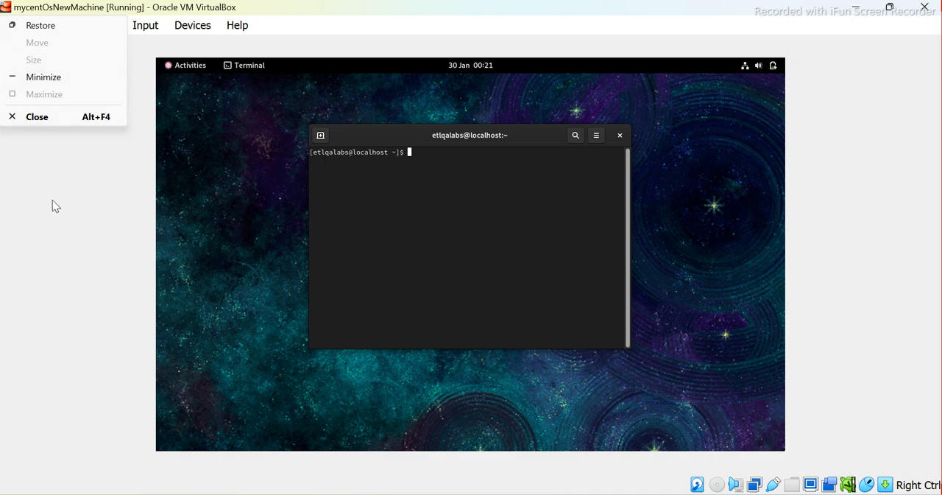
left_click(43, 224)
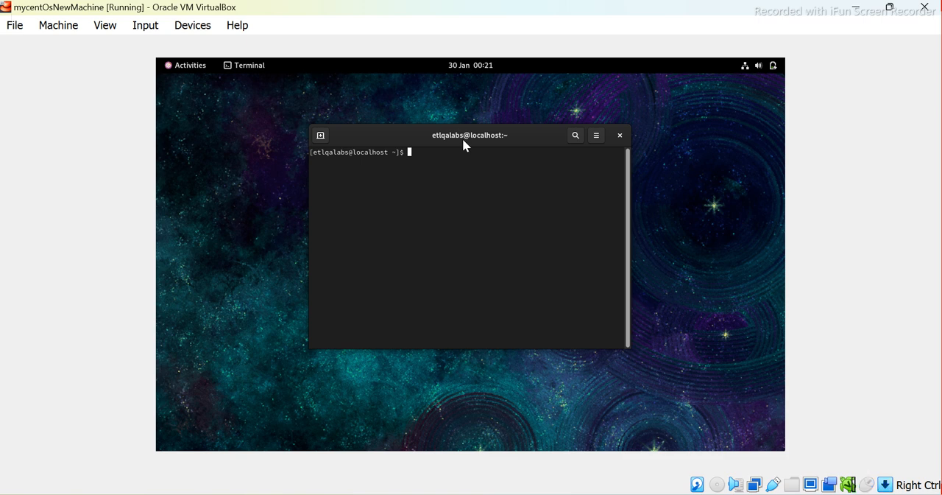
Run ifconfig in the terminal to show the machine's network addresses
type("ip")
key("BackSpace")
type("fconfig")
key("Return")
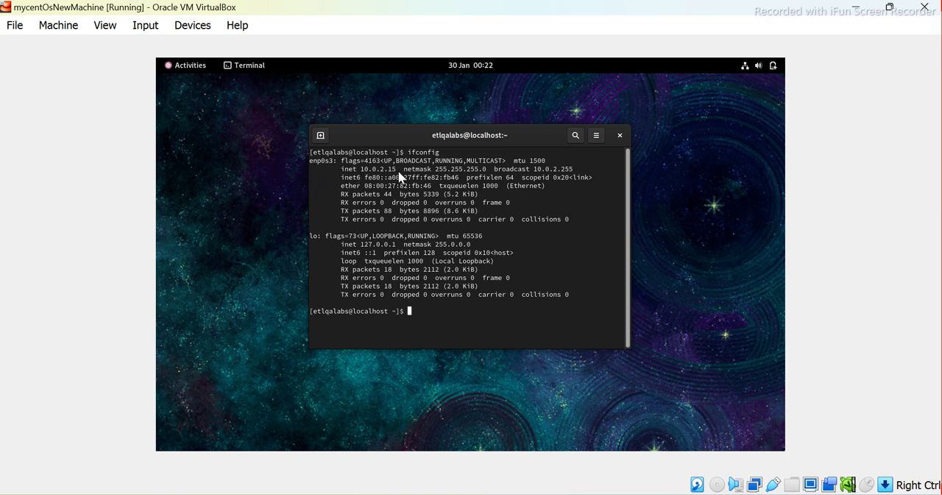
List the home folder's contents with ls and change into the Desktop directory
type("ls")
key("Return")
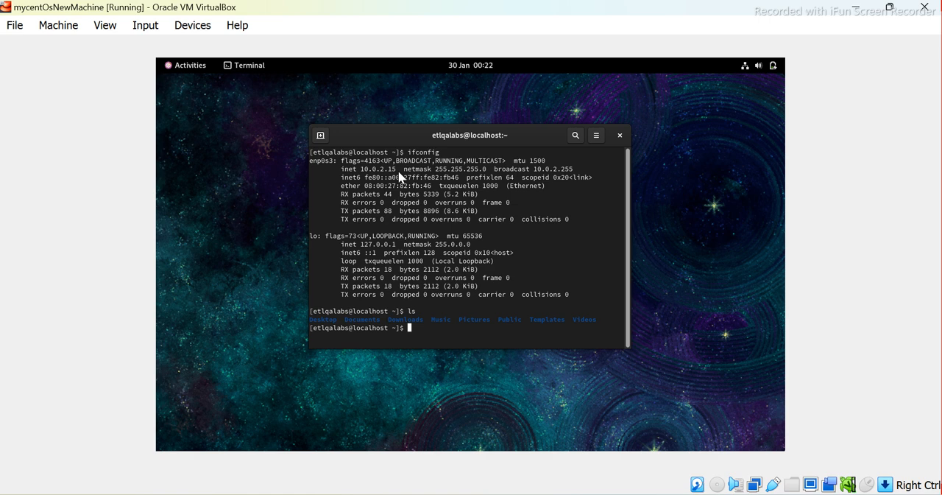
type("m")
key("BackSpace")
type("cd D")
key("Tab")
key("Return")
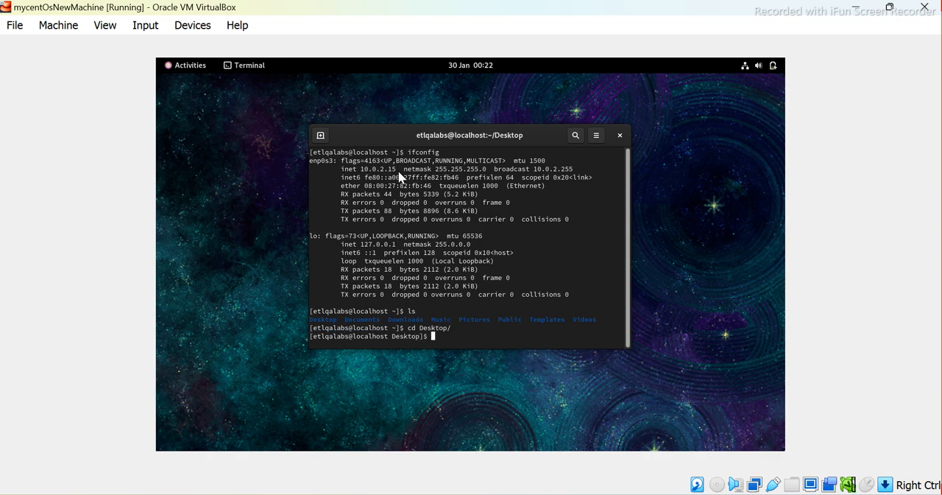
Print the current directory with pwd and the default shell with echo $SHELL
type("pwd")
key("Return")
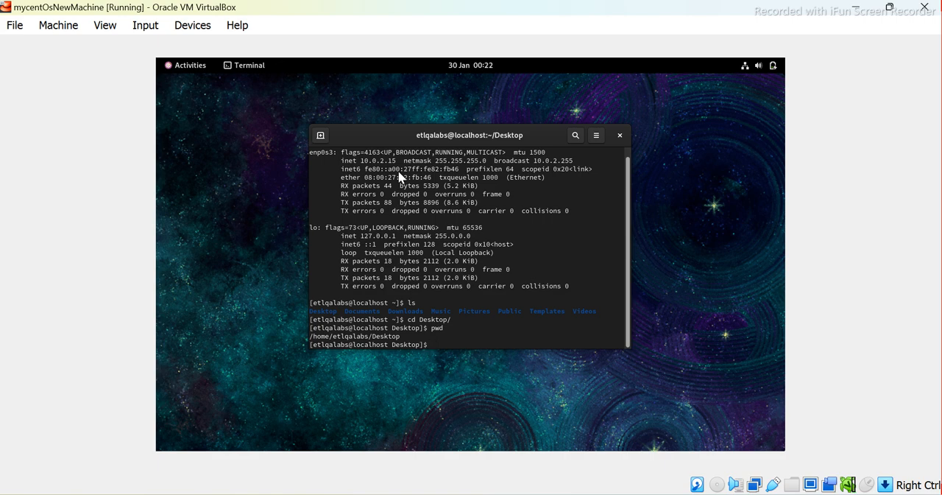
type("echo $SHELL")
key("Return")
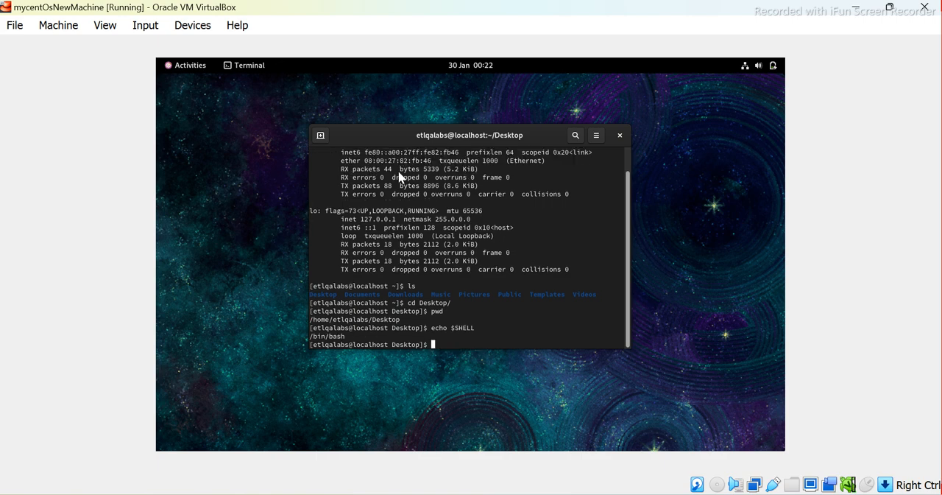
Clear the terminal and run ifconfig again to check the machine's IP address
type("clear")
key("Return")
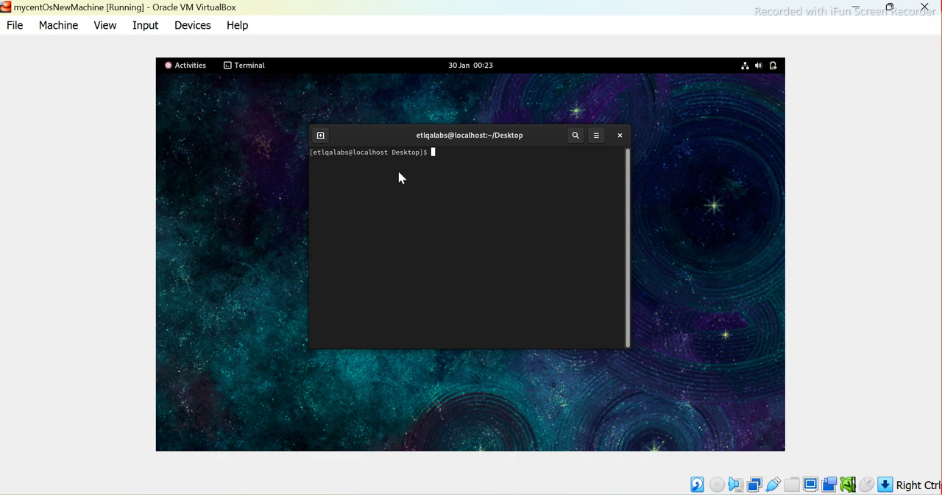
type("ifconfig")
key("Return")
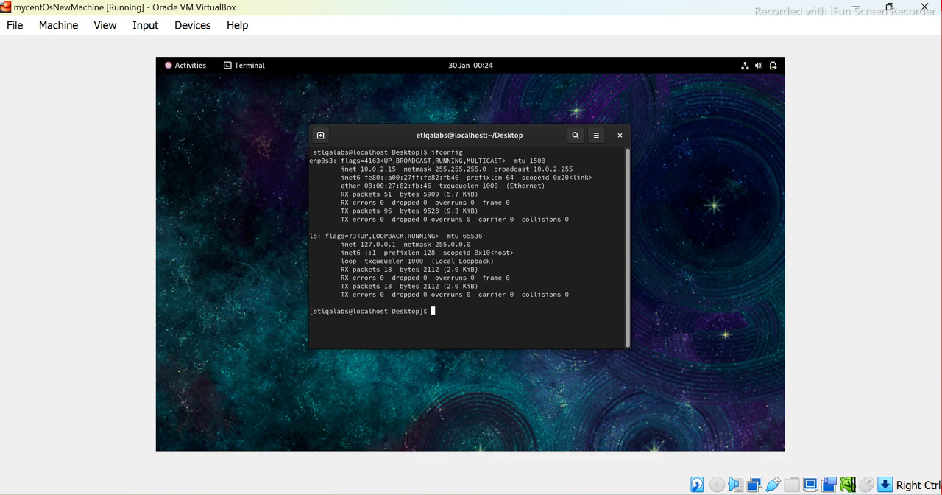
key("super+s")
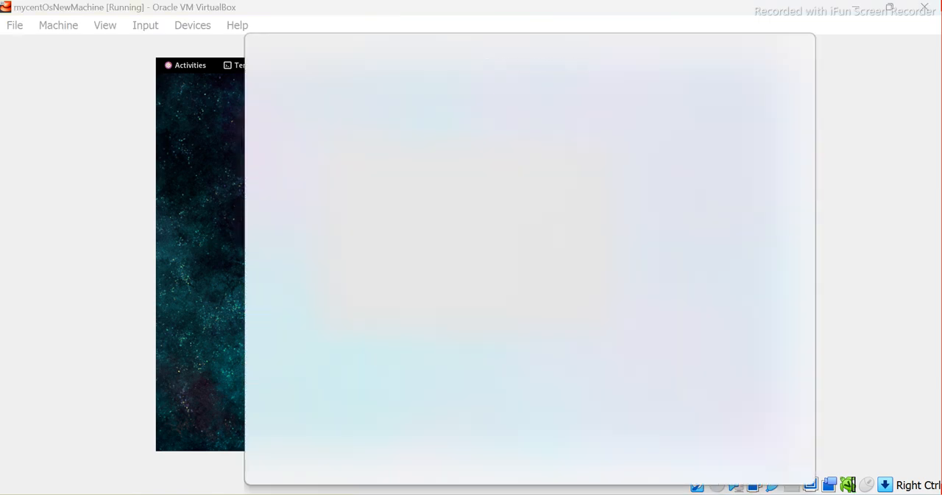
type("putt")
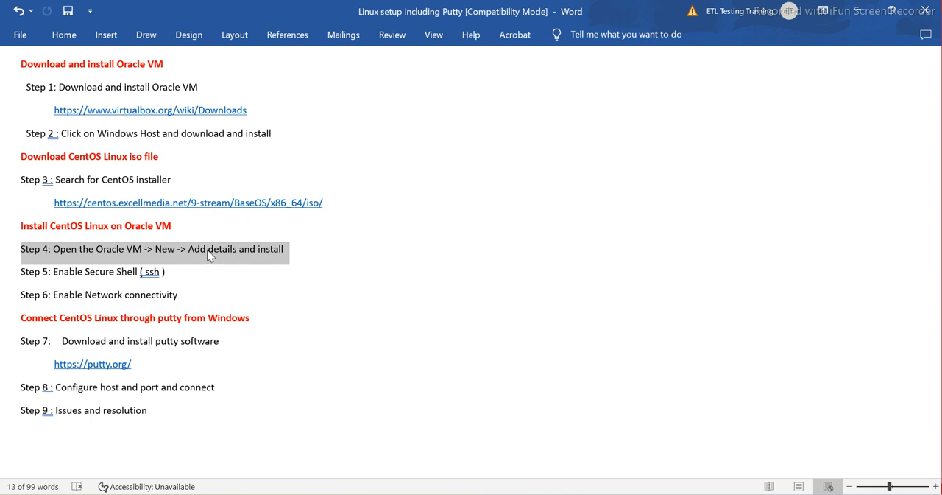
left_click(95, 274)
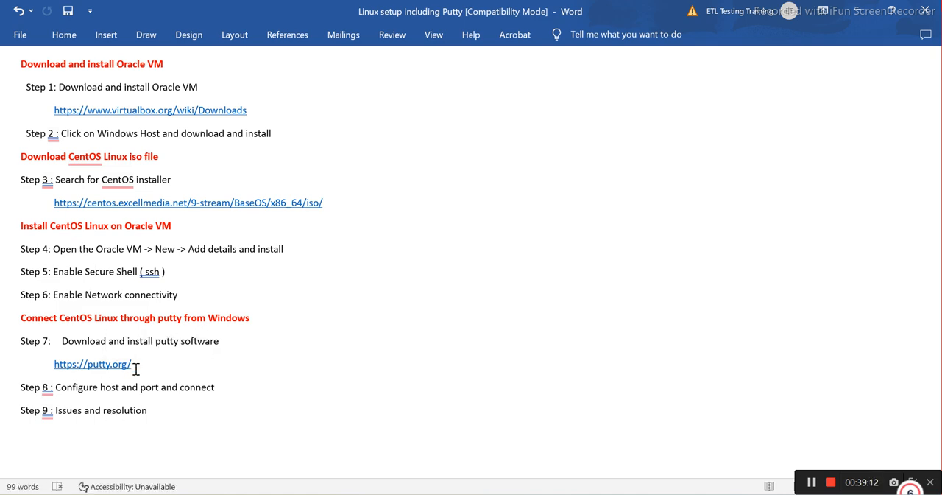
left_click_drag(136, 368, 60, 366)
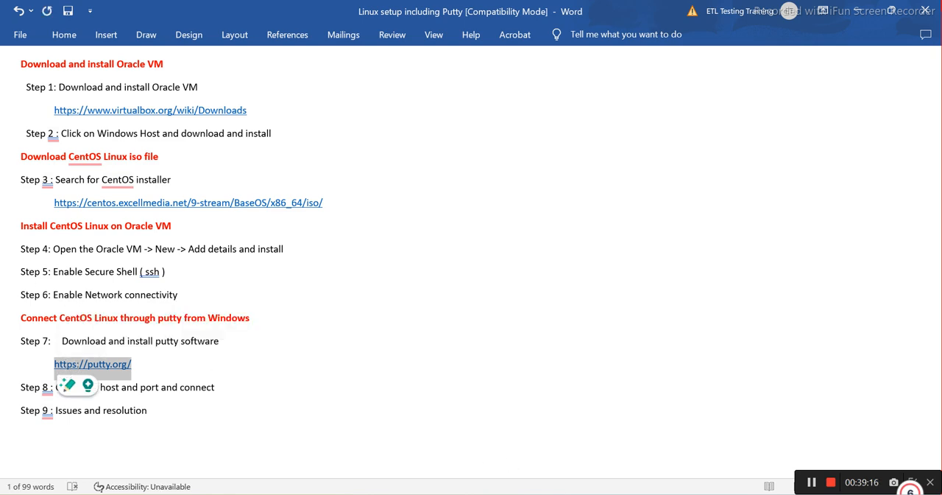
Switch to the web browser and open putty.org in a new tab
left_click(554, 494)
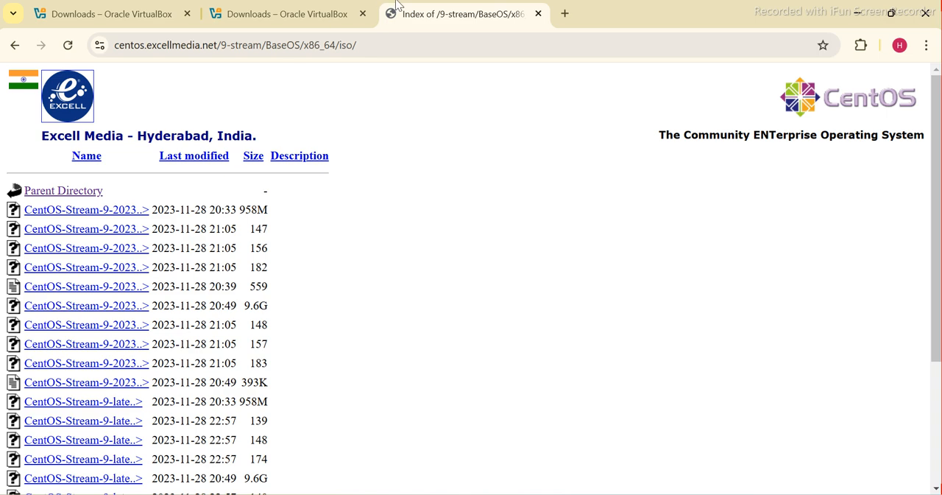
left_click(565, 13)
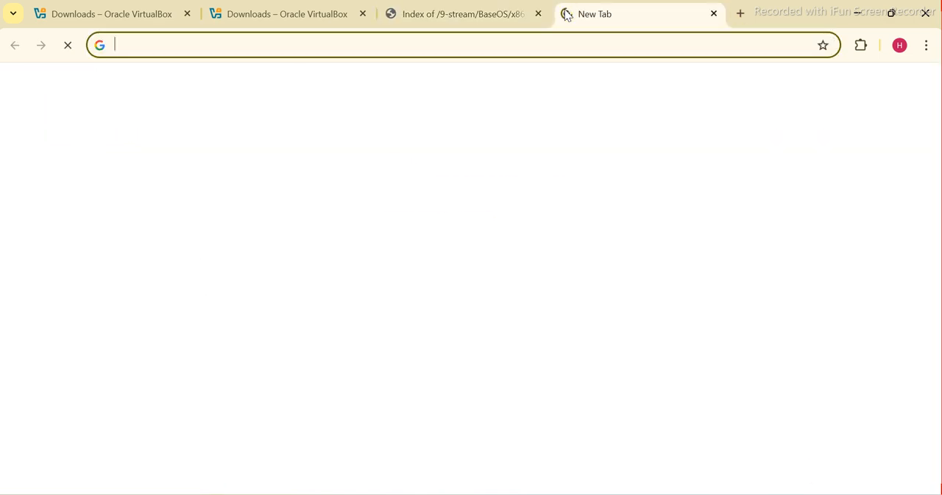
type("putty.org")
key("Return")
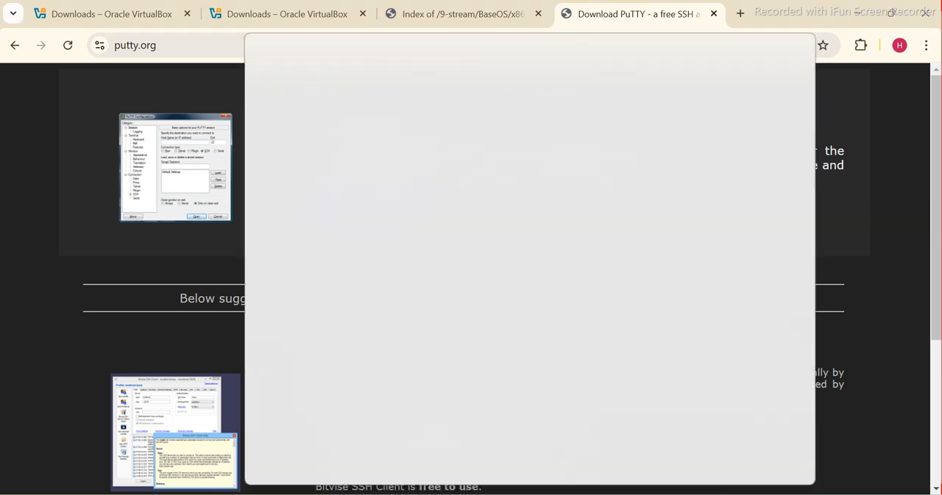
Launch PuTTY, enter 10.0.2.15 as the host name, and check it against the ifconfig output in the virtual machine
type("putt")
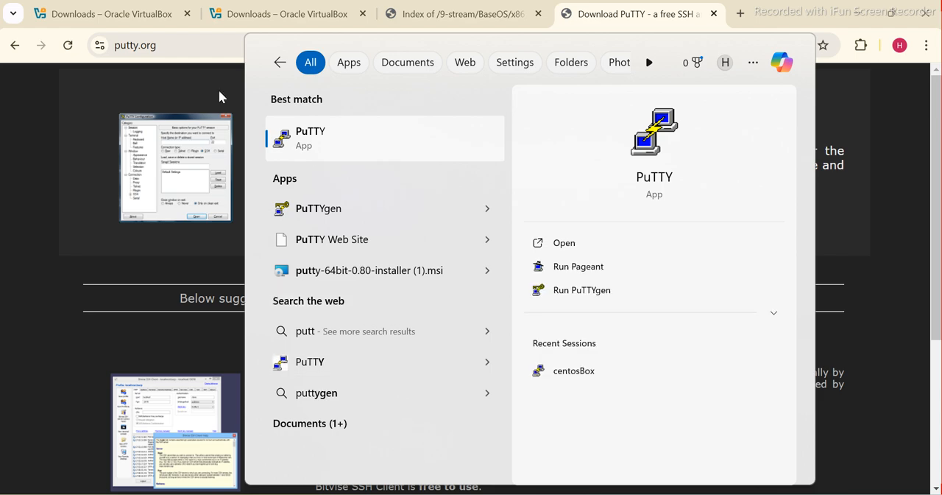
left_click(308, 140)
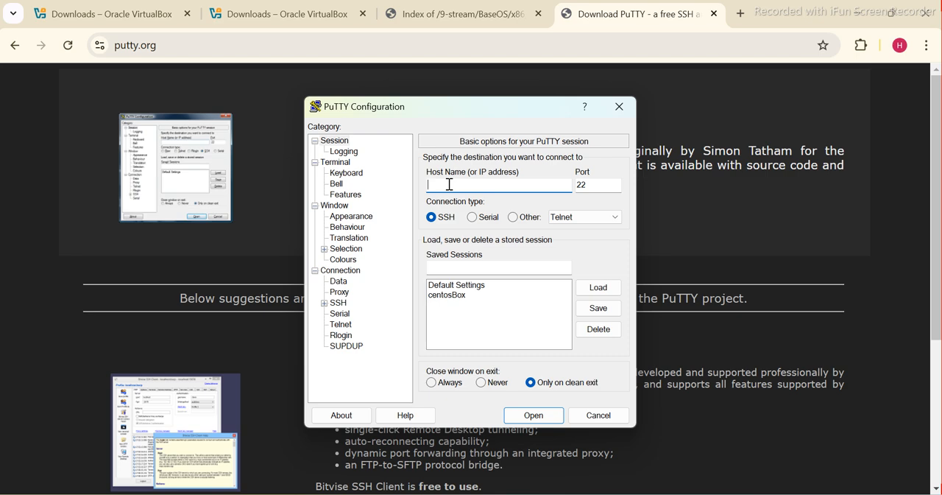
type("10.0.2.15")
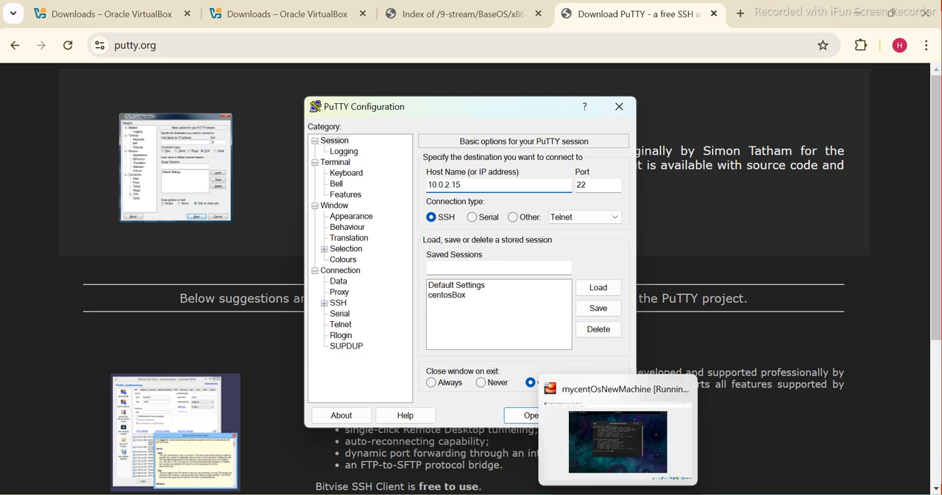
left_click(614, 494)
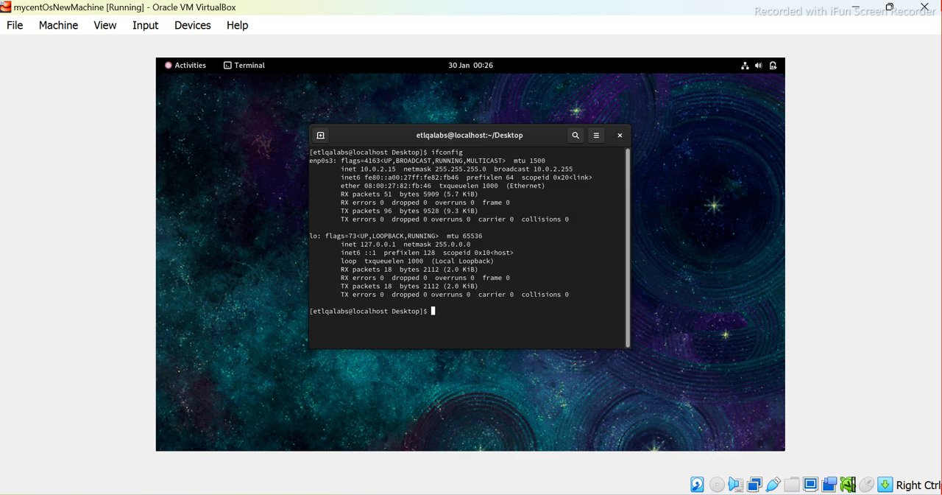
left_click(614, 494)
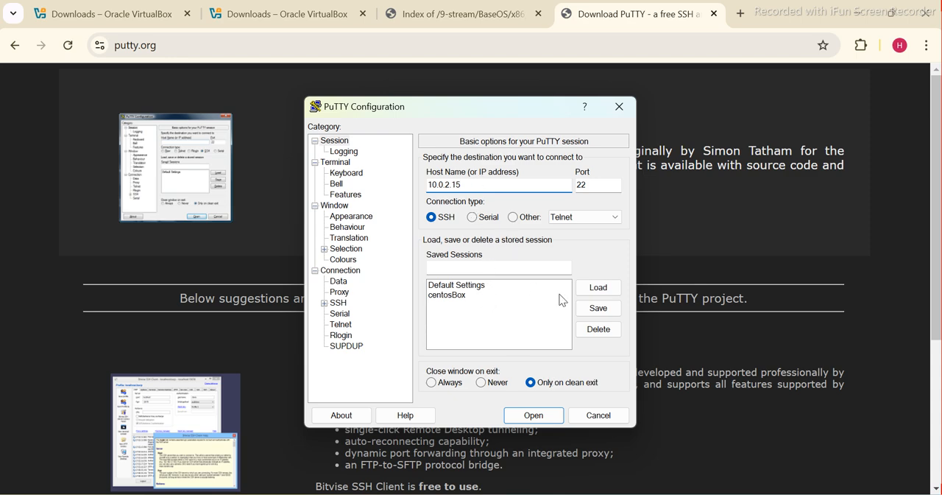
Save the PuTTY connection settings as a session named mynewCento_v9
left_click(447, 268)
type("mynewCen")
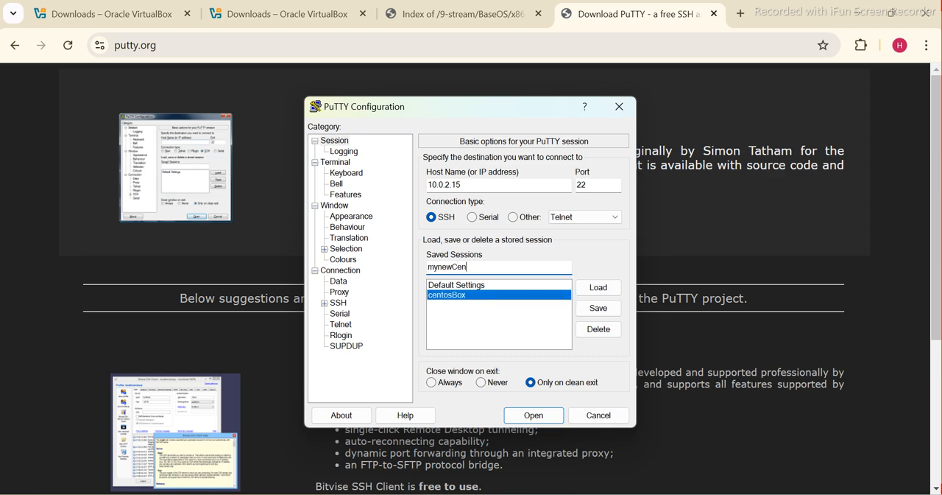
type("to_v9")
left_click(612, 310)
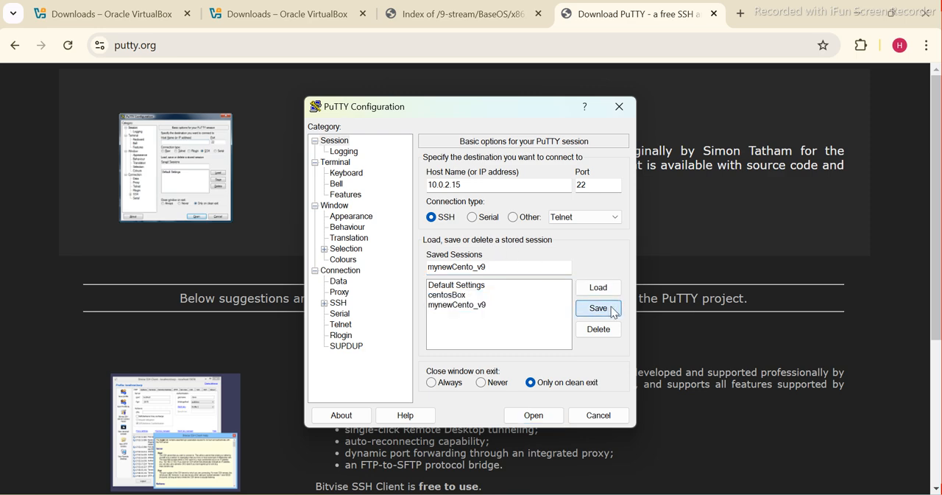
Load the saved sessions mynewCento_v9 and centosBox in turn to compare their host addresses
left_click(454, 307)
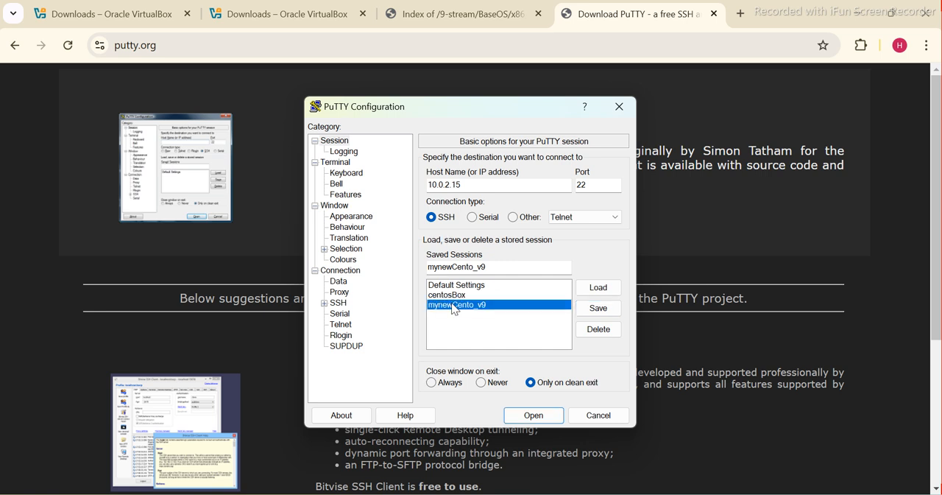
left_click(597, 292)
left_click(455, 294)
left_click(599, 290)
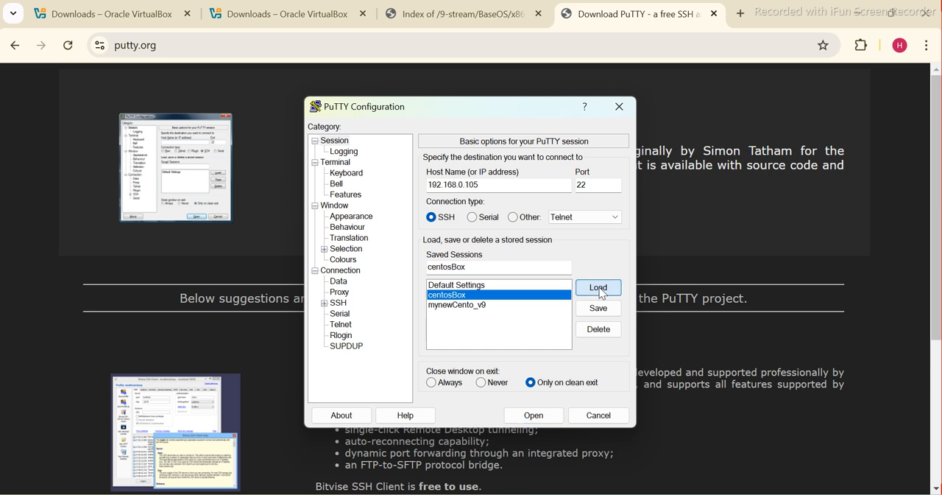
left_click_drag(484, 183, 410, 184)
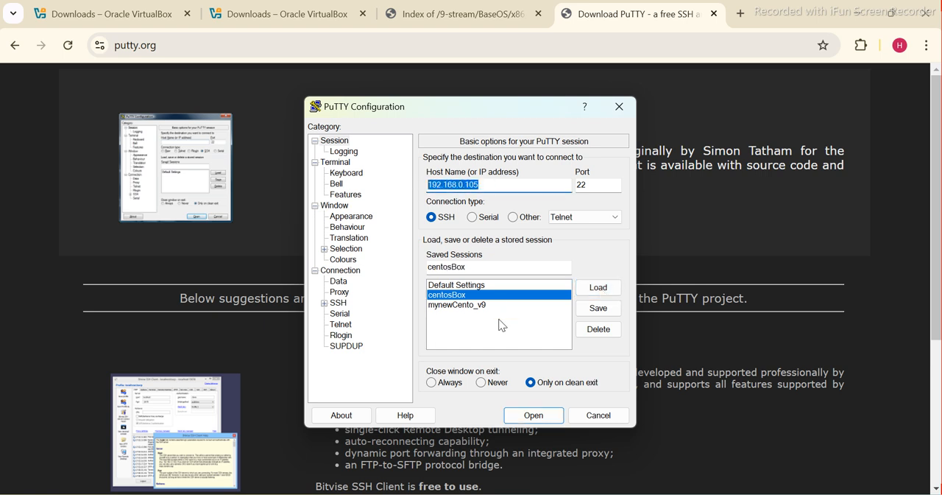
Load the mynewCento_v9 session and open its SSH connection
left_click(465, 305)
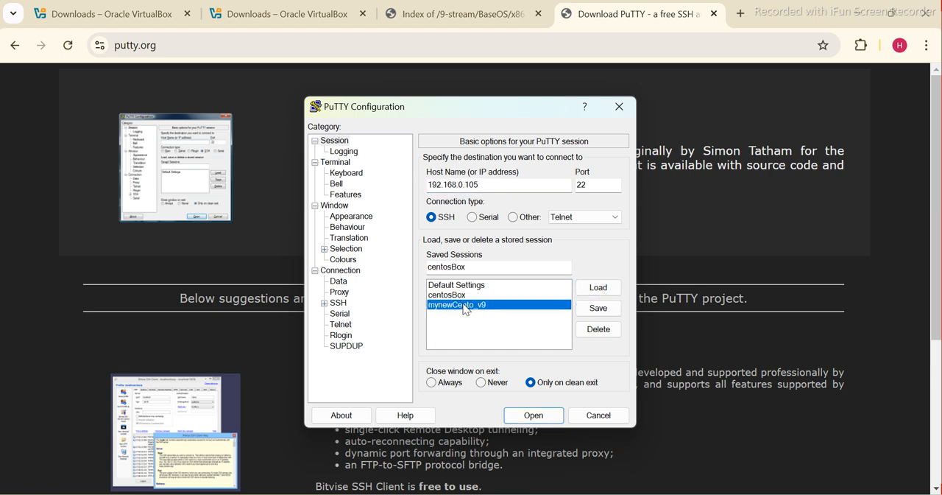
left_click(596, 288)
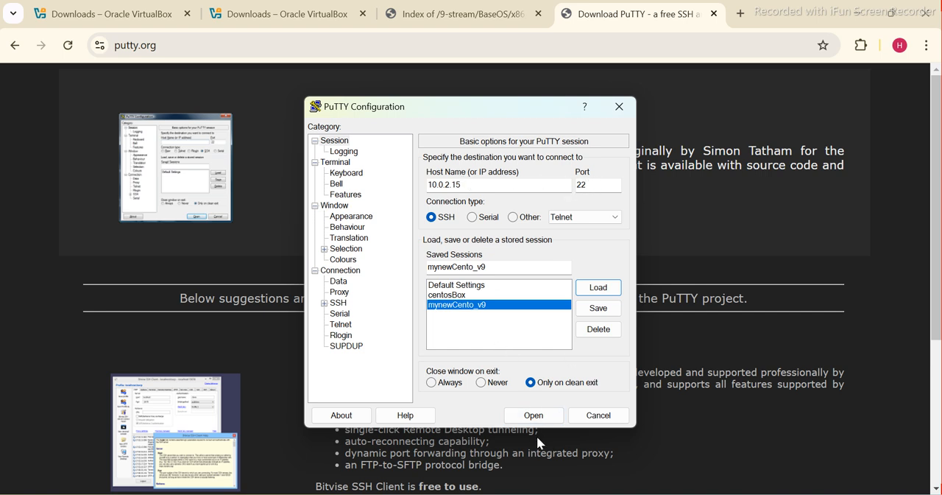
left_click(533, 415)
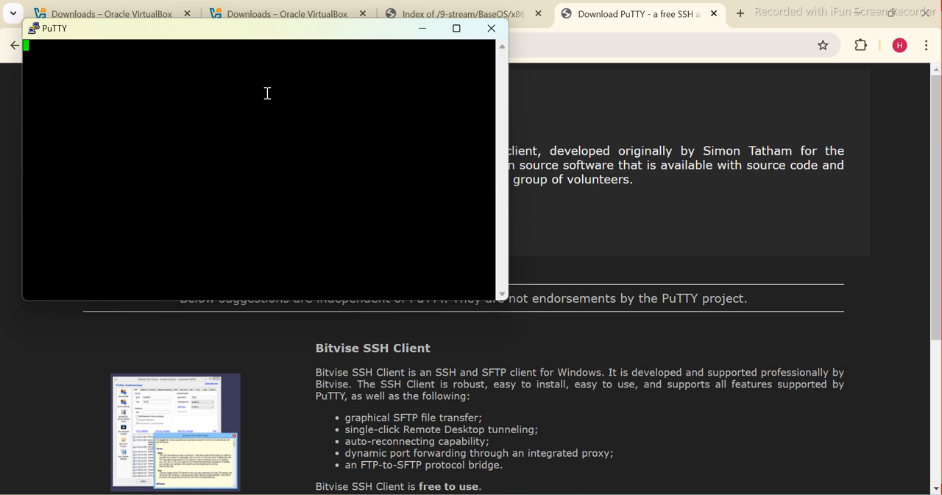
Dismiss the PuTTY network error and close its terminal window
left_click(457, 29)
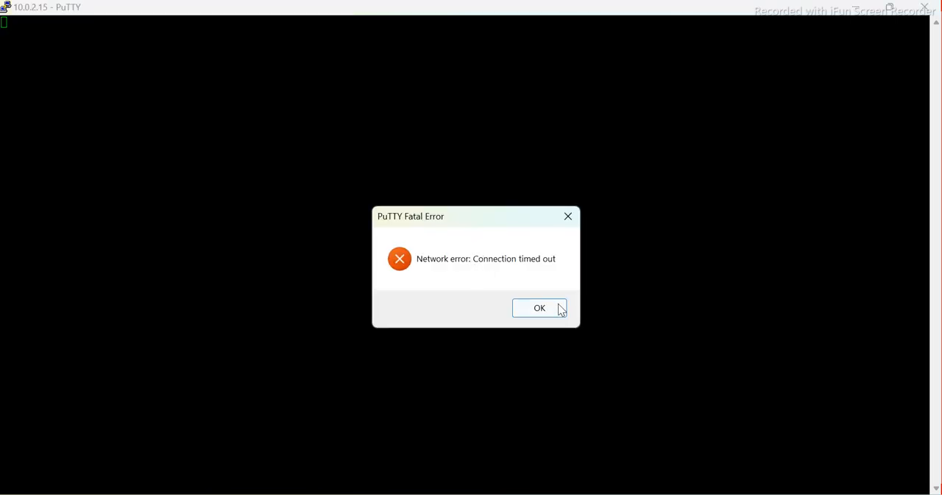
left_click(539, 315)
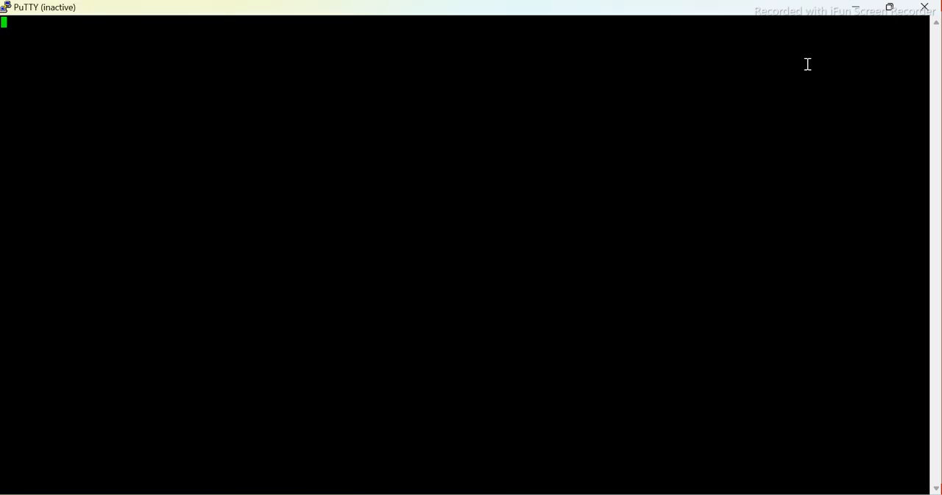
left_click(920, 15)
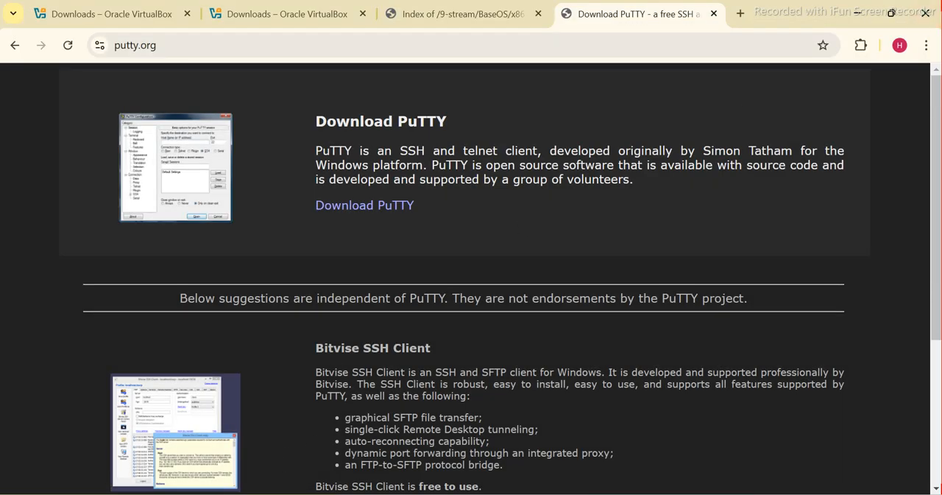
Switch to the Linux setup document in Word and highlight the "Enable Secure Shell ( ssh )" step
key("super+s")
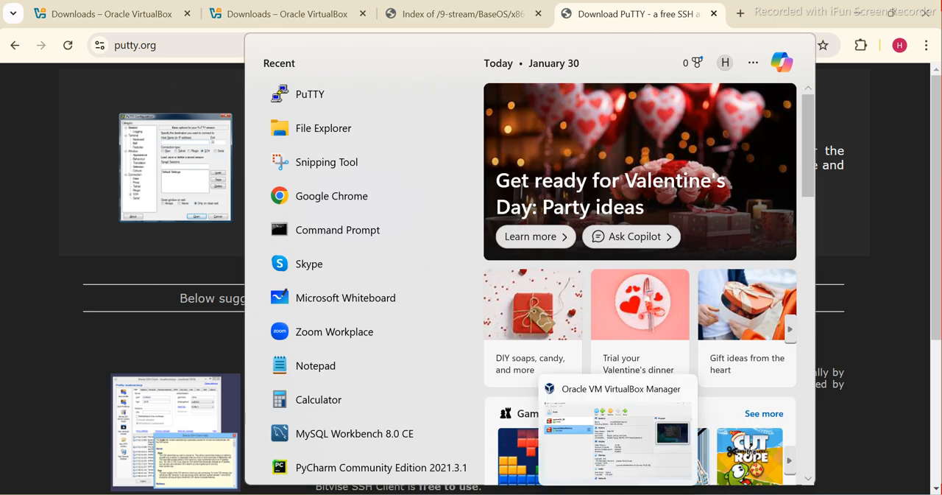
mouse_move(651, 494)
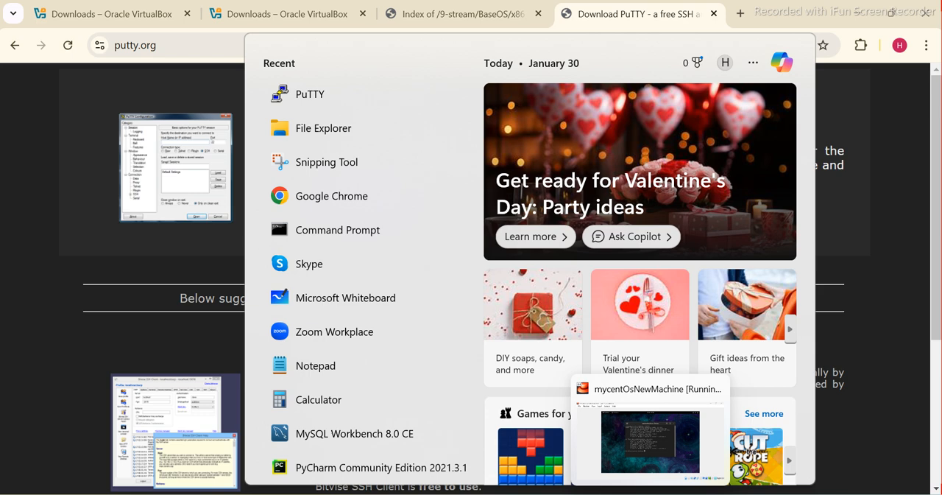
left_click(584, 494)
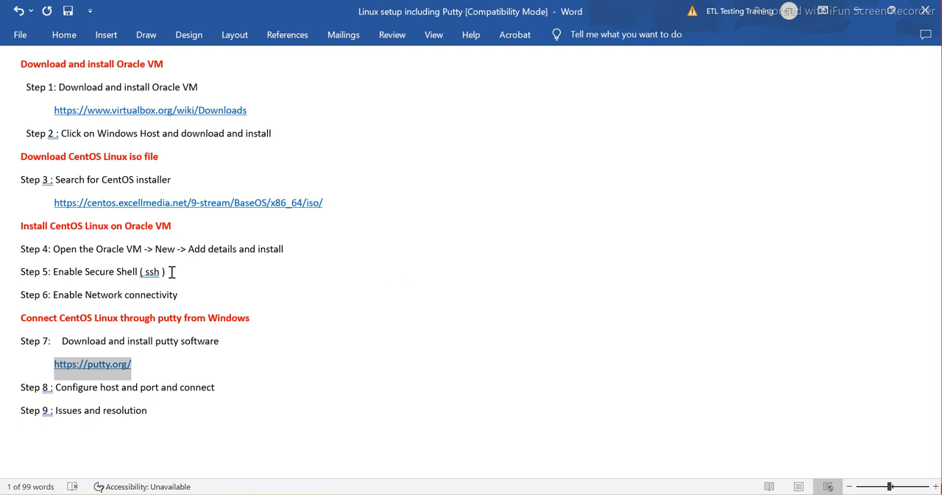
left_click_drag(169, 272, 55, 272)
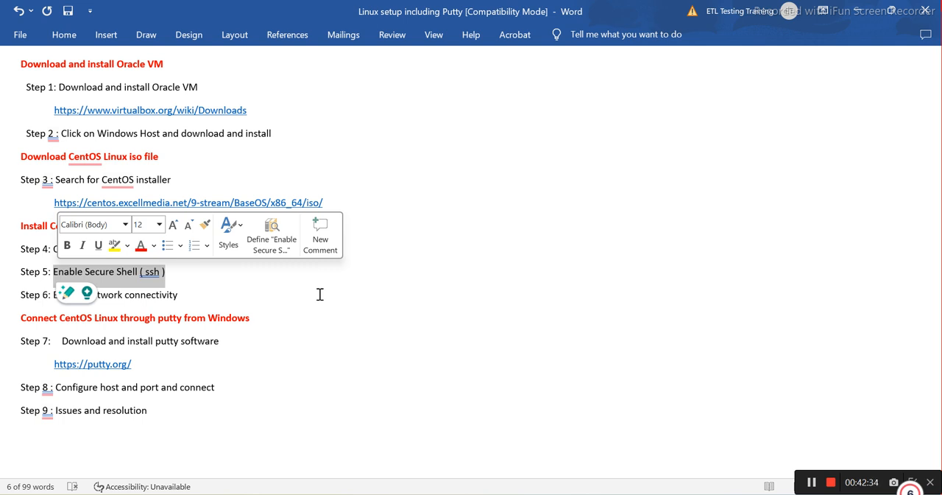
Switch to the mycentOsNewMachine virtual machine and check the current user with whoami in the terminal
mouse_move(617, 490)
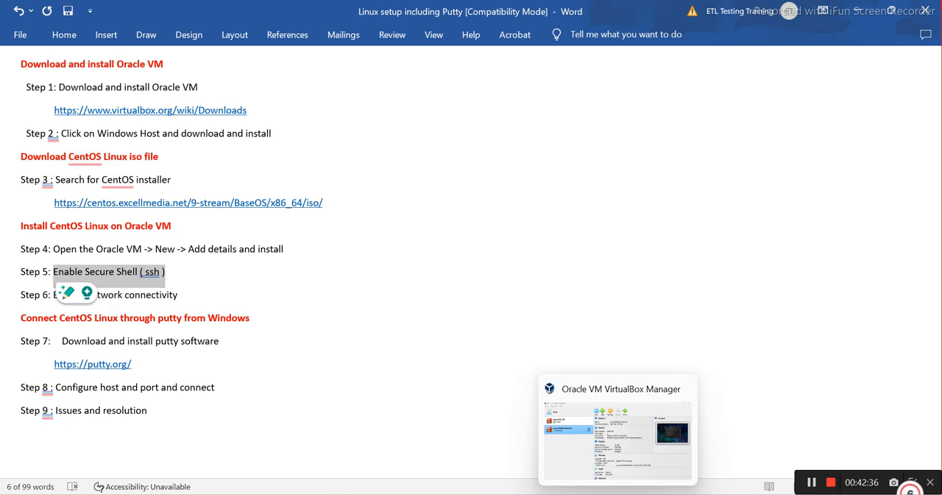
left_click(651, 491)
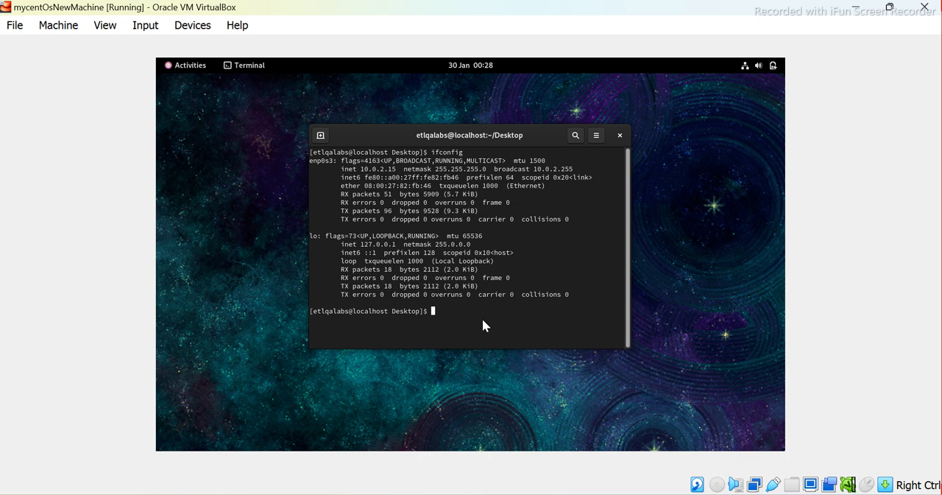
type("whoami")
key("Return")
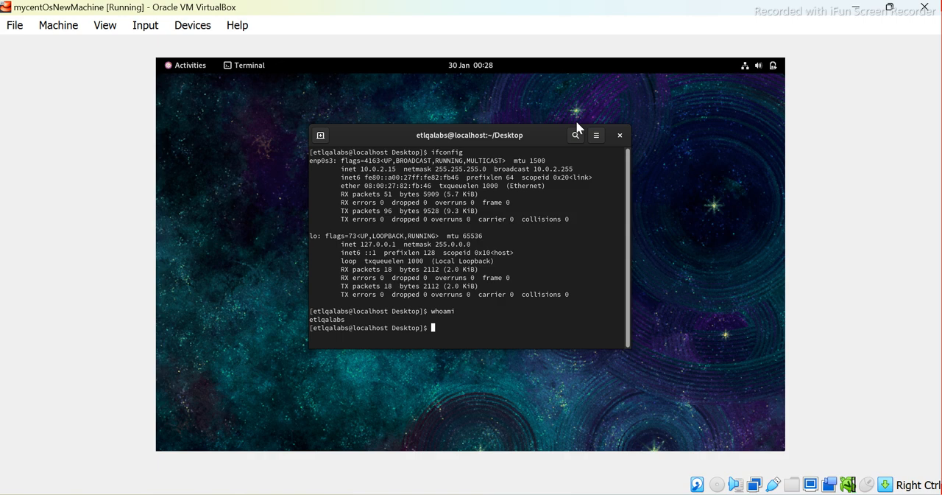
left_click(6, 7)
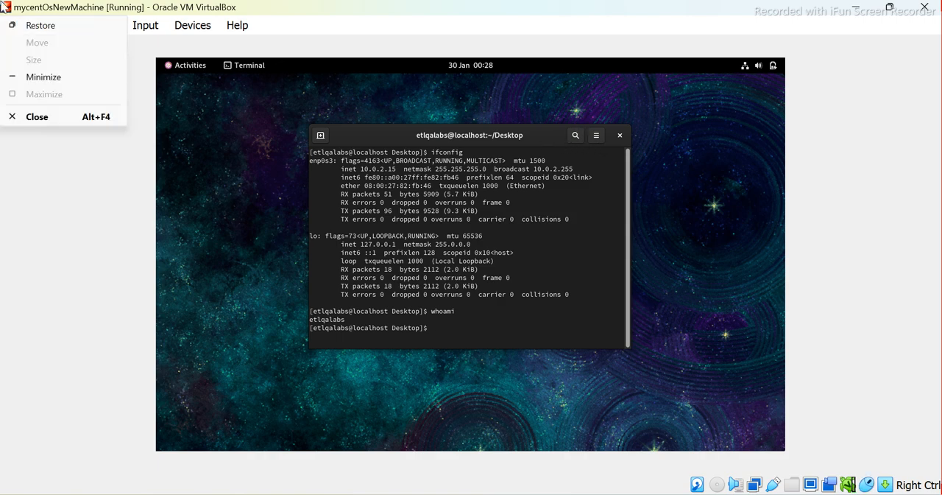
left_click(5, 26)
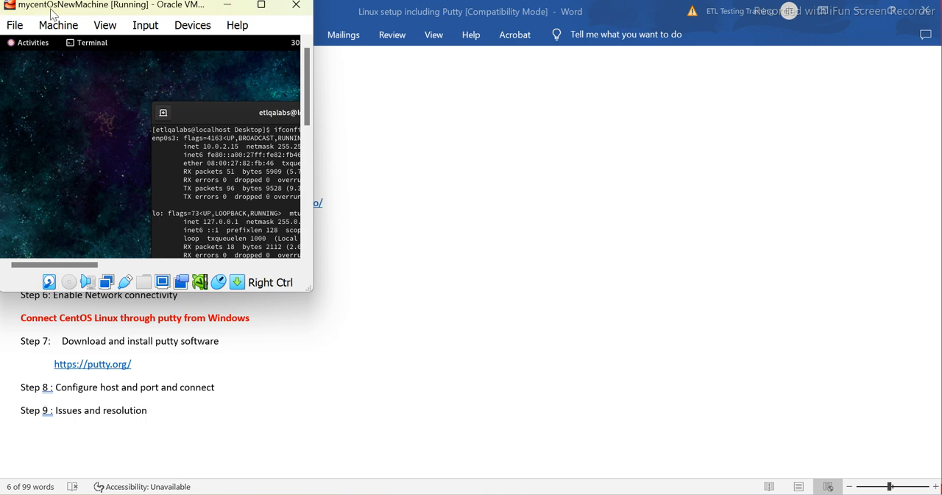
left_click(263, 6)
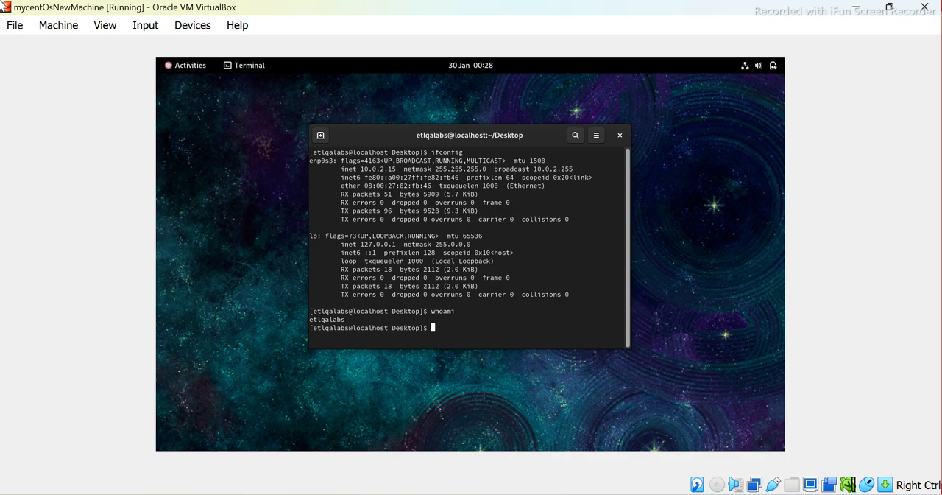
Switch to the root account with su -, enter the root password, and verify the user with whoami
type("su -")
key("Return")
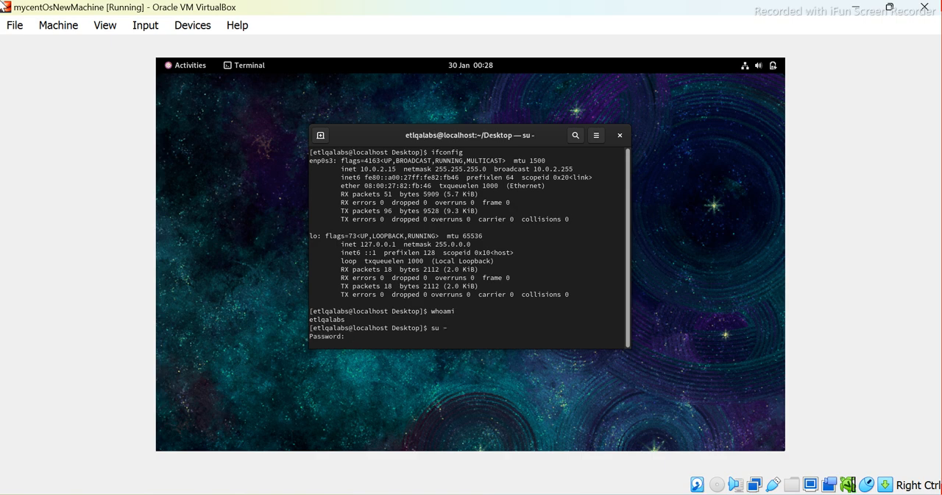
key("Return")
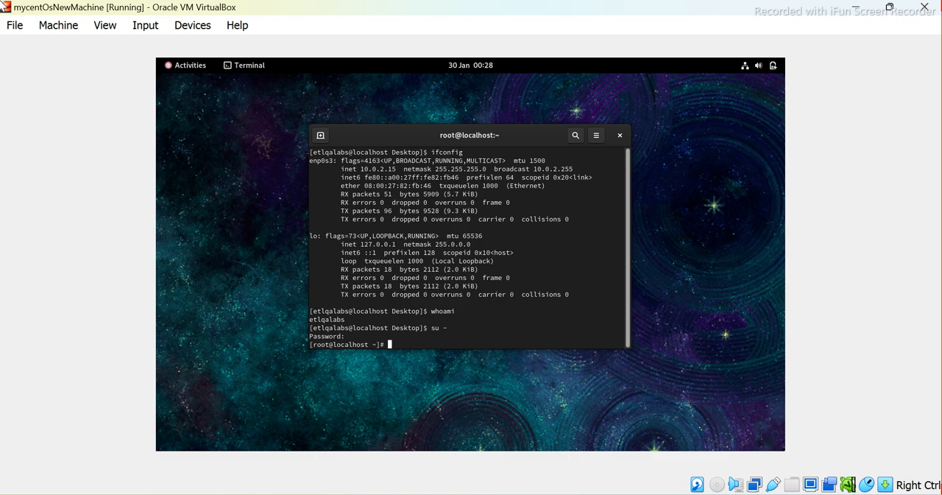
type("whoami")
key("Return")
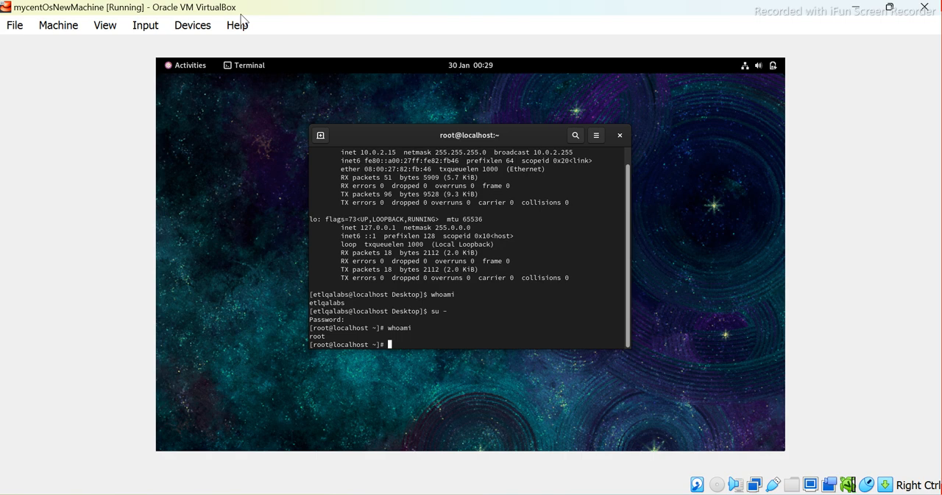
Clear the terminal, check the SSH service with sudo systemctl status sshd, and quit the status view
type("c")
type("lear")
key("Return")
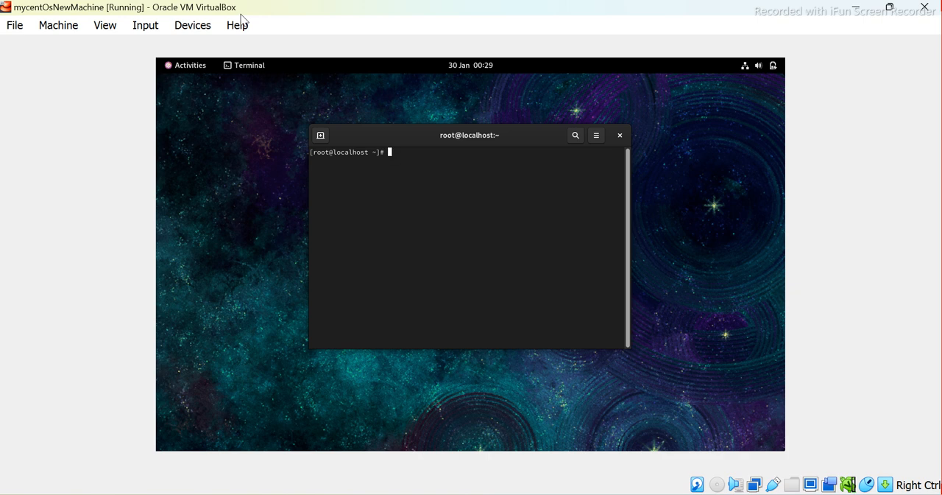
type("sudo systemctl status sshd")
key("Return")
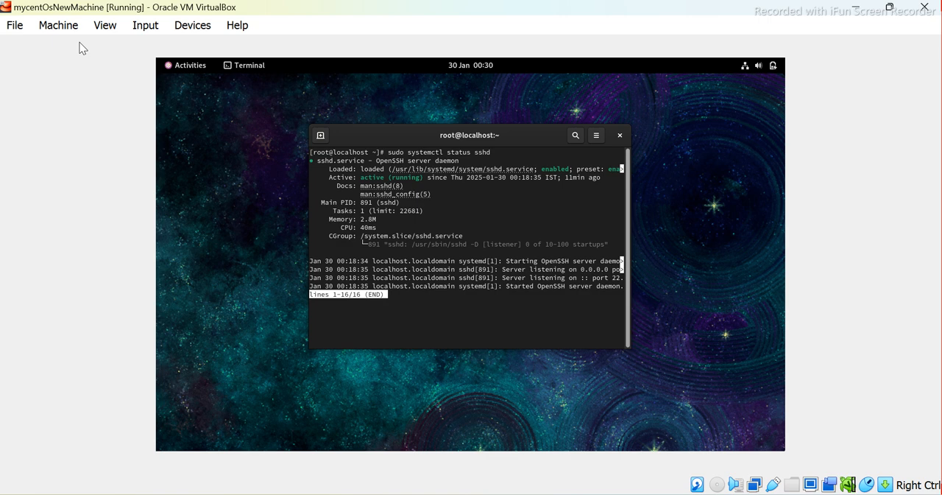
type("q")
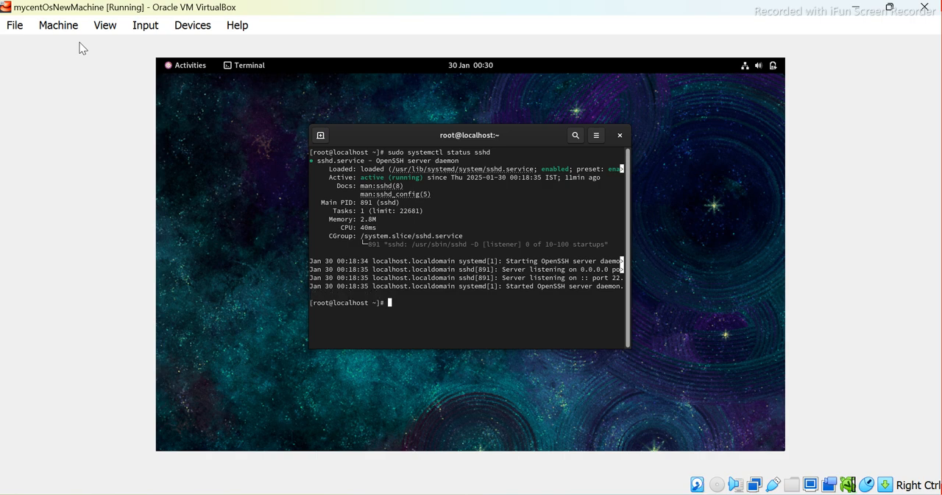
type("clear")
Clear the terminal and open /etc/ssh/sshd_config in vi with sudo
key("Return")
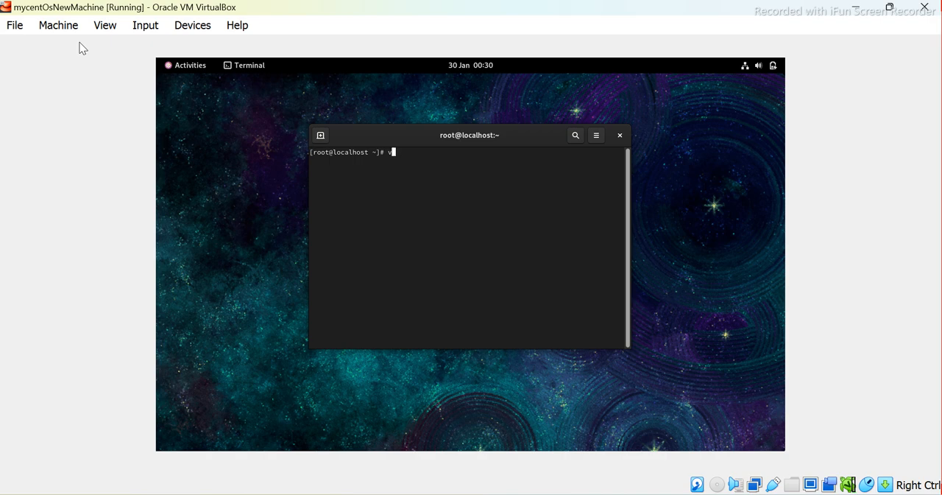
type("sudo vi")
type("/etc/ssh/sshd_config")
key("Return")
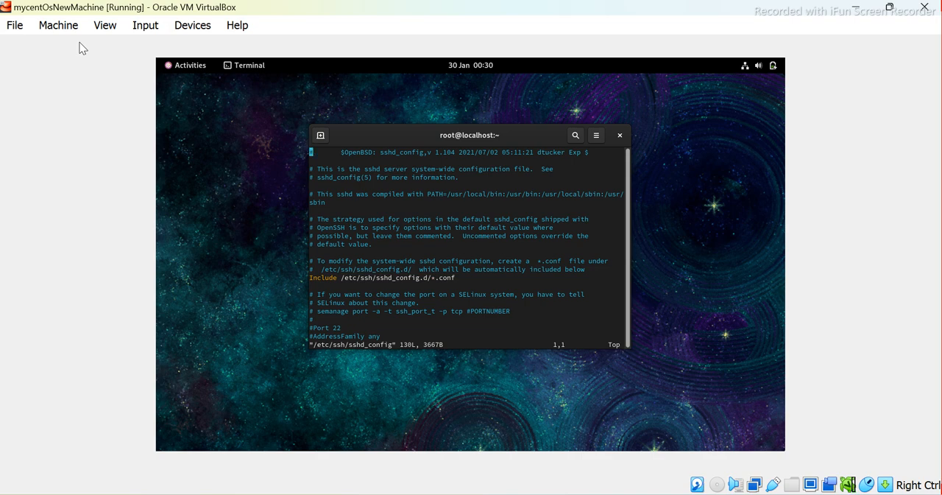
Enter insert mode and uncomment the Port 22 and ListenAddress 0.0.0.0 lines in sshd_config
key("Down")
key("Down")
key("Down")
key("Down")
key("Down")
key("Down")
key("Down")
key("Down")
key("Down")
key("Down")
key("Down")
key("Down")
key("Down")
key("Down")
key("Down")
key("Down")
key("Down")
key("Down")
key("Down")
key("Down")
key("Down")
key("Down")
key("Down")
key("Down")
key("Down")
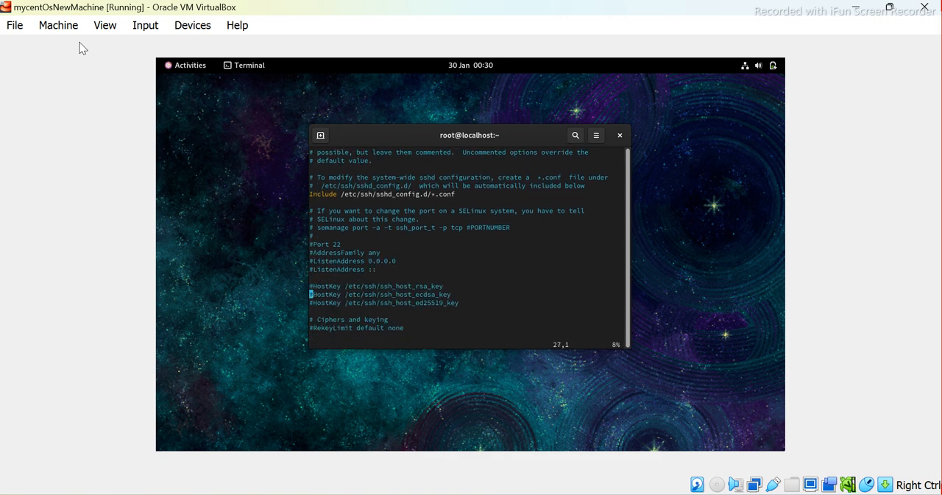
key("Up")
key("Up")
key("Up")
key("Up")
key("Up")
key("Up")
key("Up")
key("Up")
key("Up")
key("Up")
key("Up")
key("Down")
key("Down")
key("Down")
key("Down")
key("Down")
key("i")
key("Delete")
key("Down")
key("Down")
key("Delete")
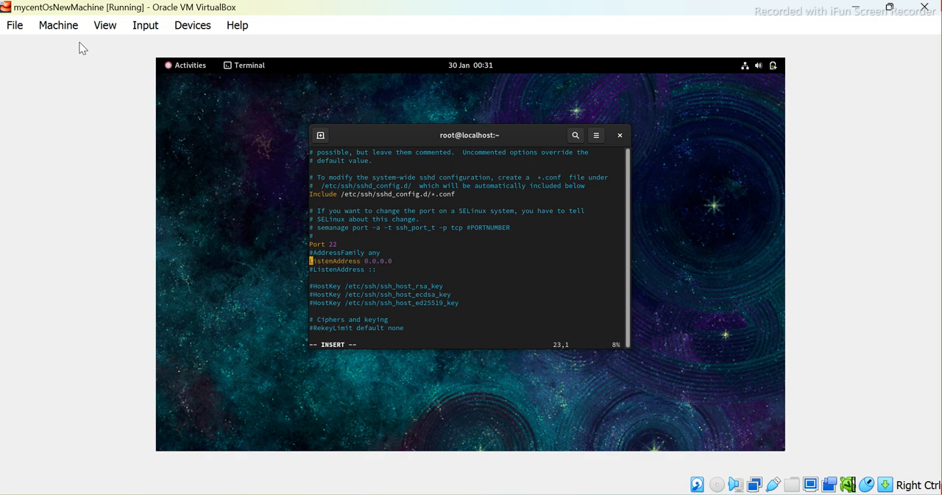
Look through the sshd_config options from the ListenAddress lines down to the PAM authentication comments
key("Down")
key("Down")
key("Down")
key("Down")
key("Down")
key("Down")
key("Down")
key("Down")
key("Down")
key("Down")
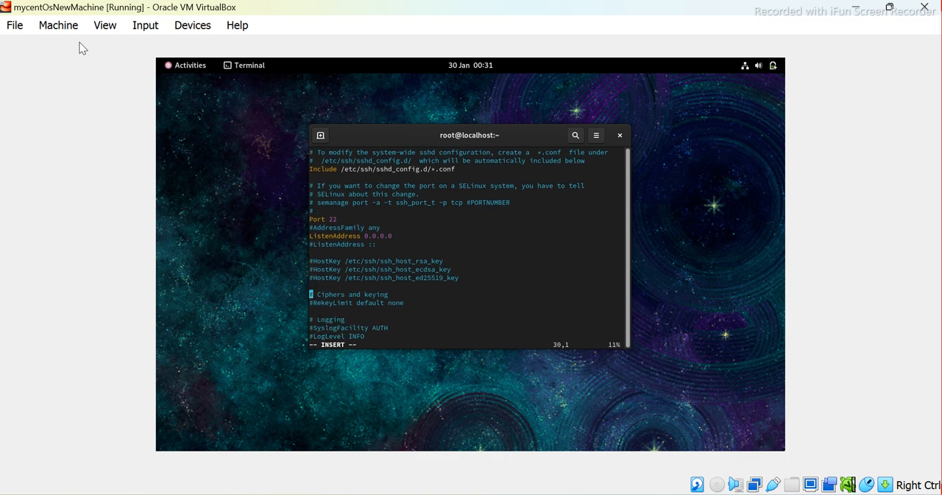
key("Down")
key("Down")
key("Down")
key("Down")
key("Down")
key("Down")
key("Down")
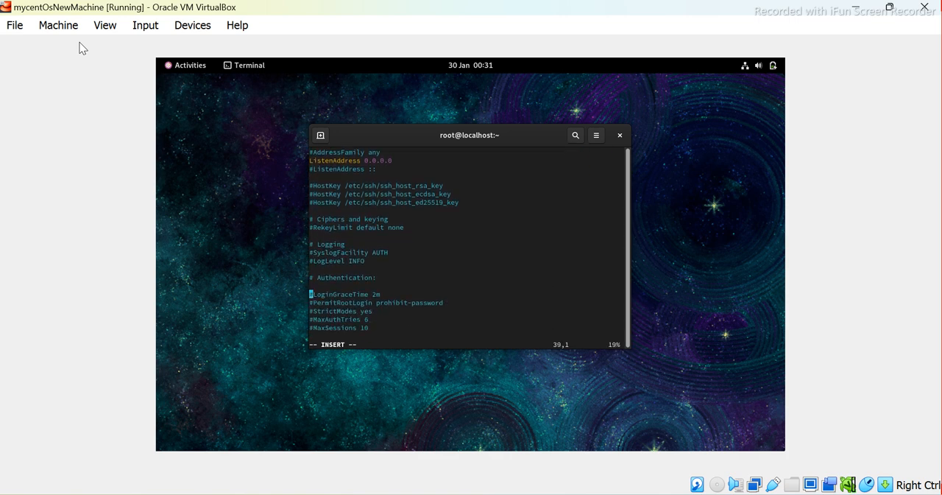
key("Down")
key("Down")
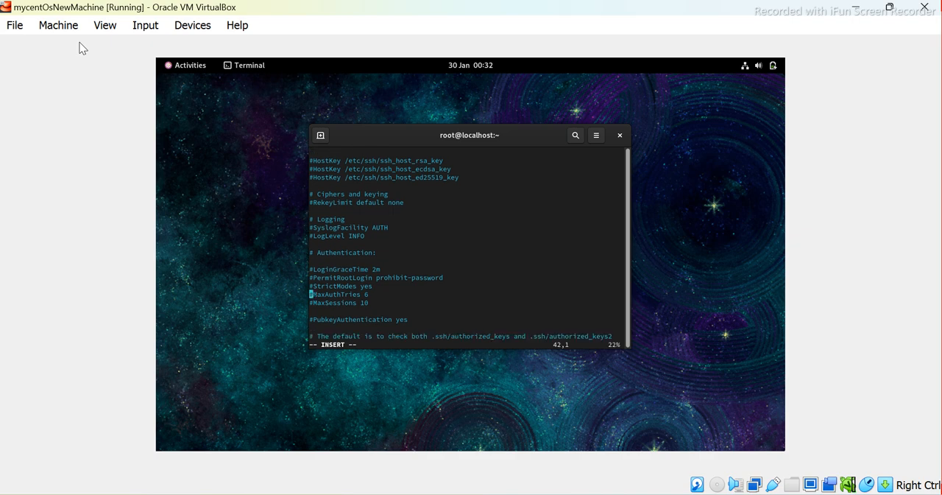
key("Down")
key("Down")
key("Down")
key("Down")
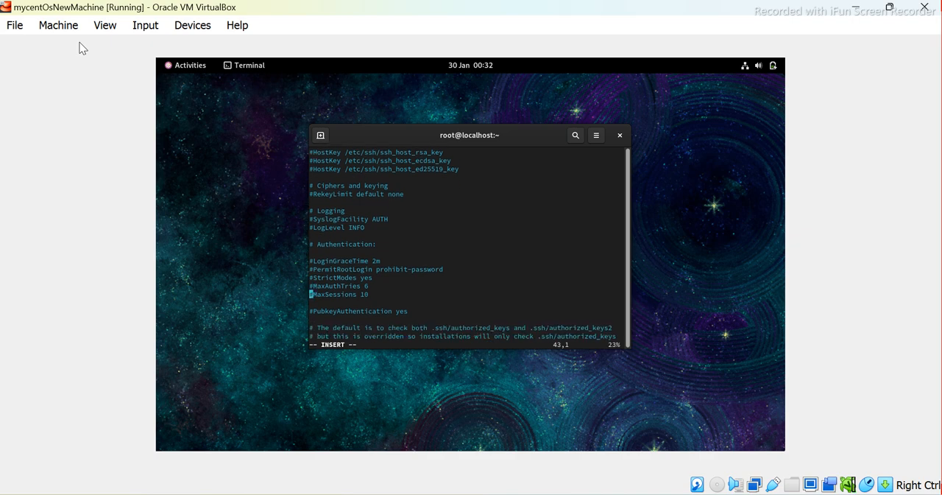
key("Down")
key("Down")
key("Down")
key("Down")
key("Down")
key("Down")
key("Down")
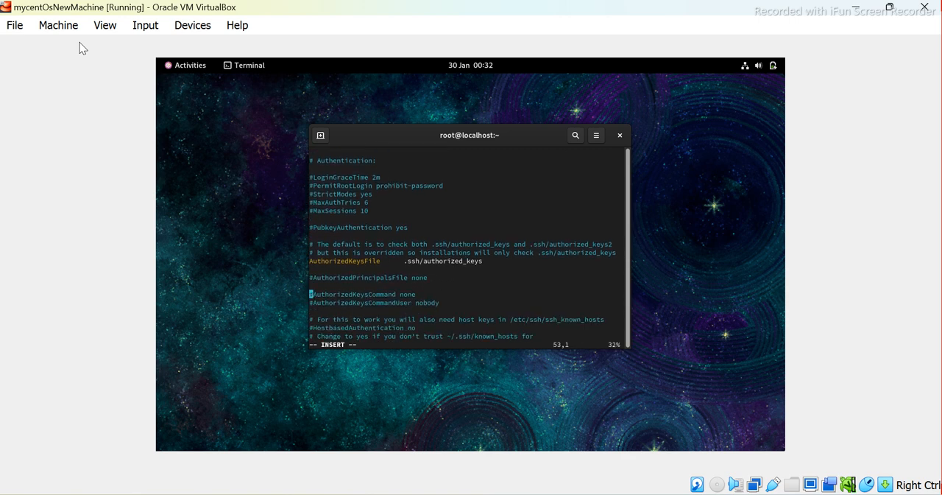
key("Down")
key("Down")
key("Down")
key("Down")
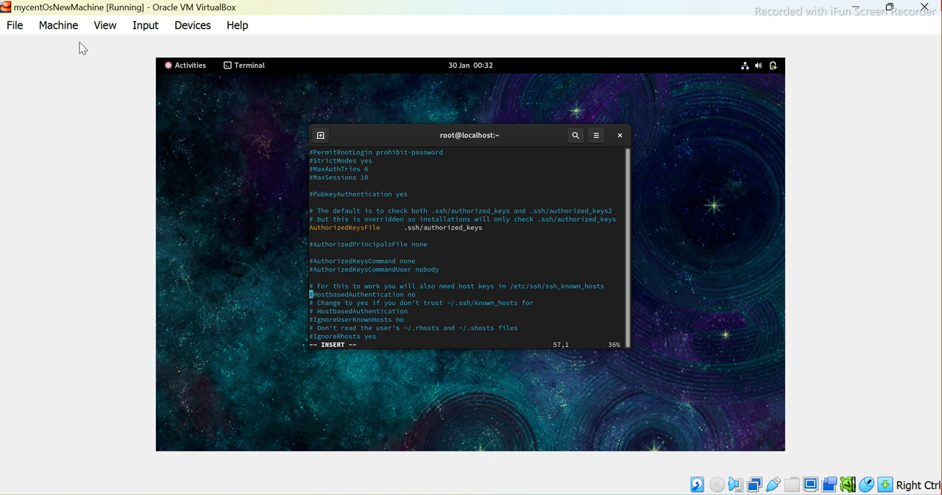
key("Down")
key("Down")
key("Down")
key("Down")
key("Down")
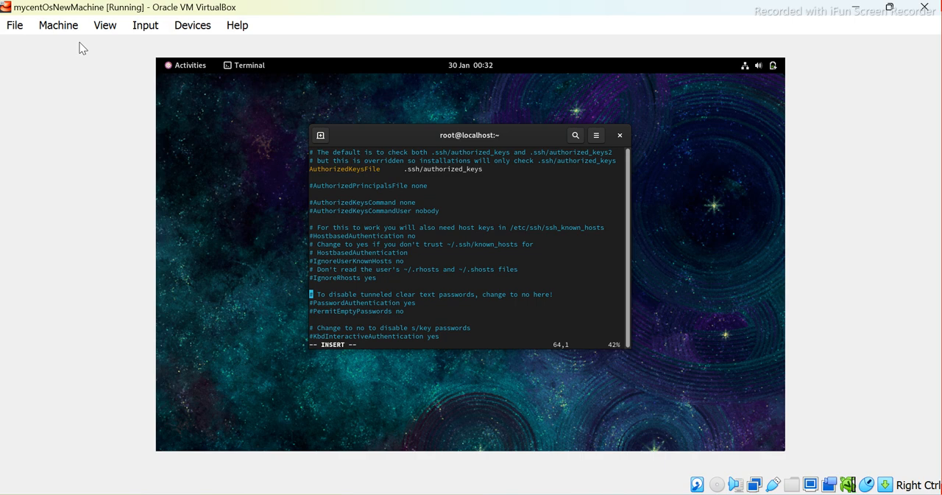
key("Down")
key("Down")
key("Down")
key("Down")
key("Down")
key("Down")
key("Down")
key("Down")
key("Down")
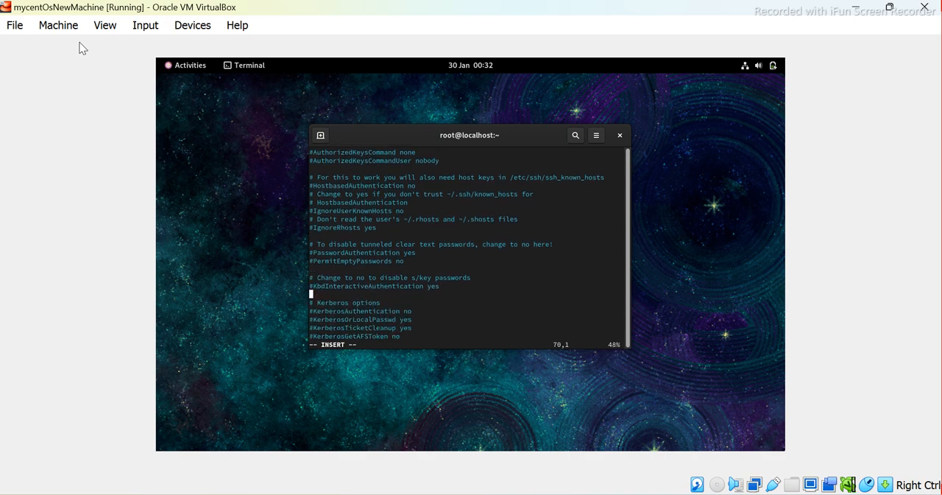
key("Down")
key("Down")
key("Down")
key("Down")
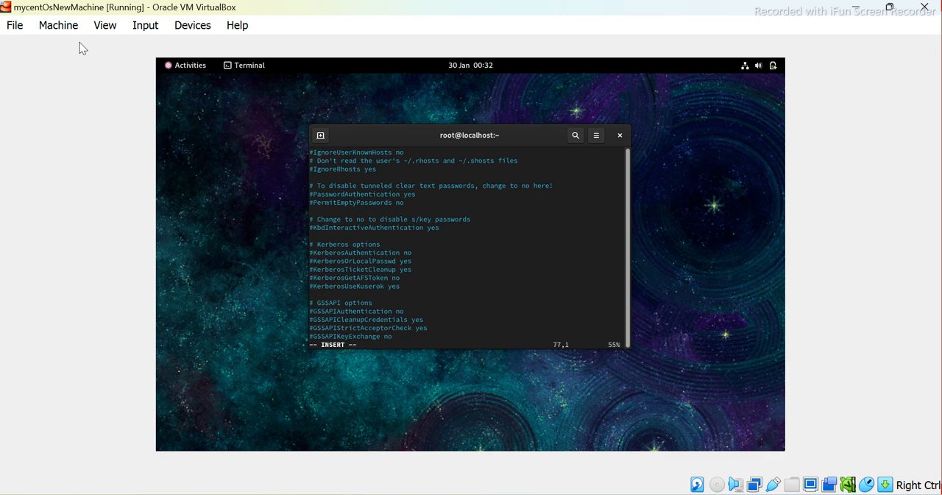
key("Down")
key("Down")
key("Down")
key("Down")
key("Down")
key("Down")
key("Down")
key("Down")
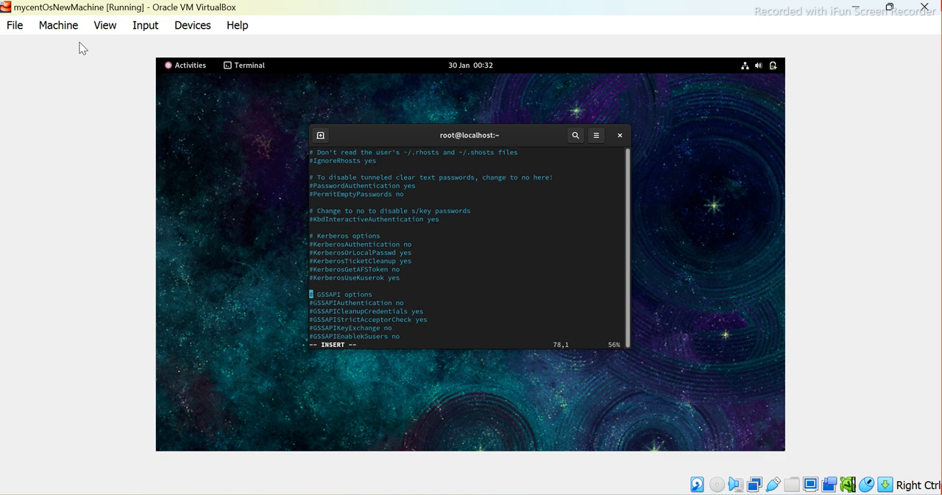
key("Down")
key("Down")
key("Down")
key("Down")
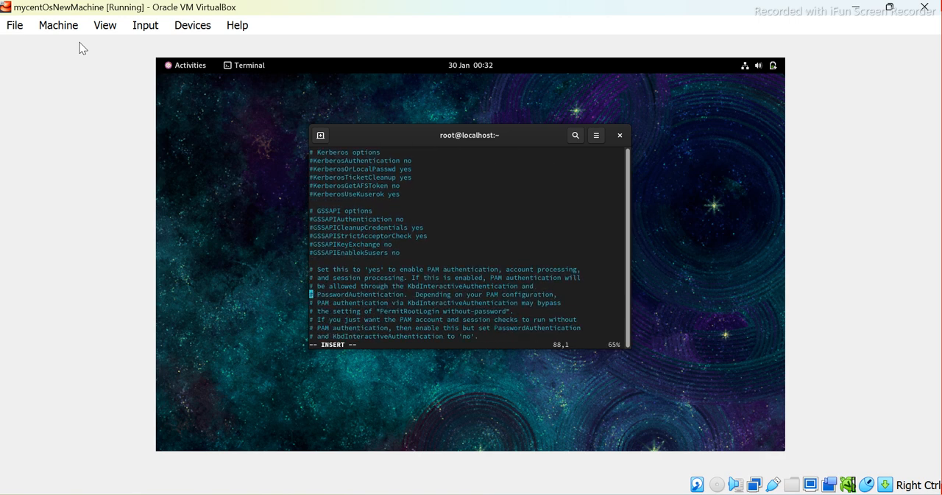
Uncomment the PermitRootLogin line under Authentication in sshd_config and replace prohibit-password with yes
key("Up")
key("Up")
key("Up")
key("Up")
key("Up")
key("Up")
key("Up")
key("Up")
key("Up")
key("Up")
key("Up")
key("Up")
key("Up")
key("Up")
key("Up")
key("Up")
key("Up")
key("Up")
key("Up")
key("Up")
key("Up")
key("Up")
key("Up")
key("Up")
key("Up")
key("Up")
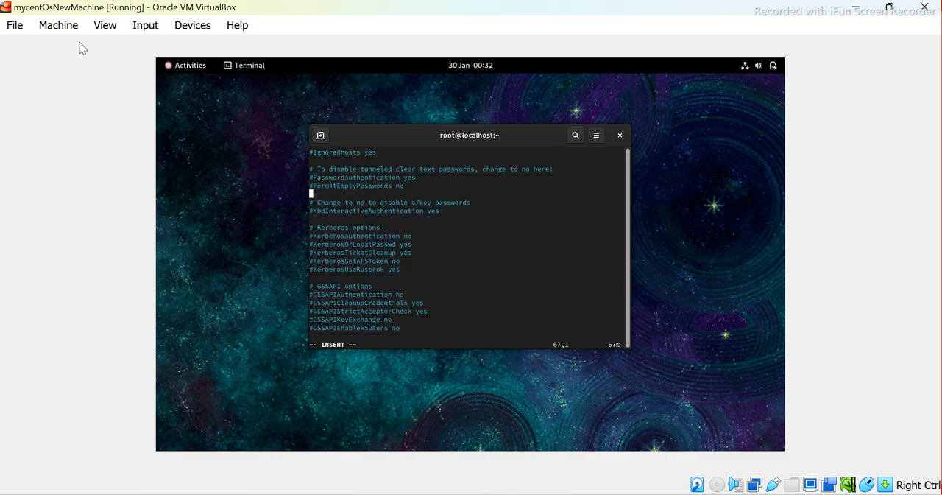
key("Up")
key("Up")
key("Up")
key("Up")
key("Up")
key("Up")
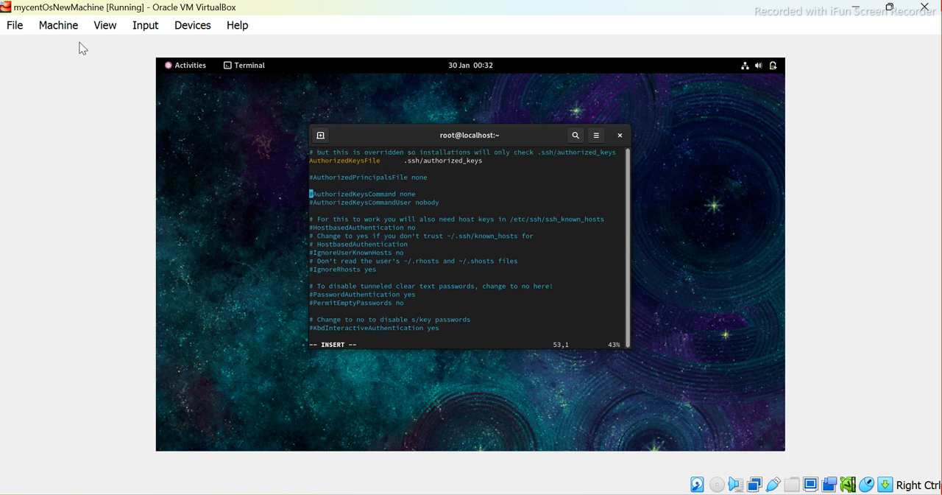
key("Up")
key("Up")
key("Up")
key("Up")
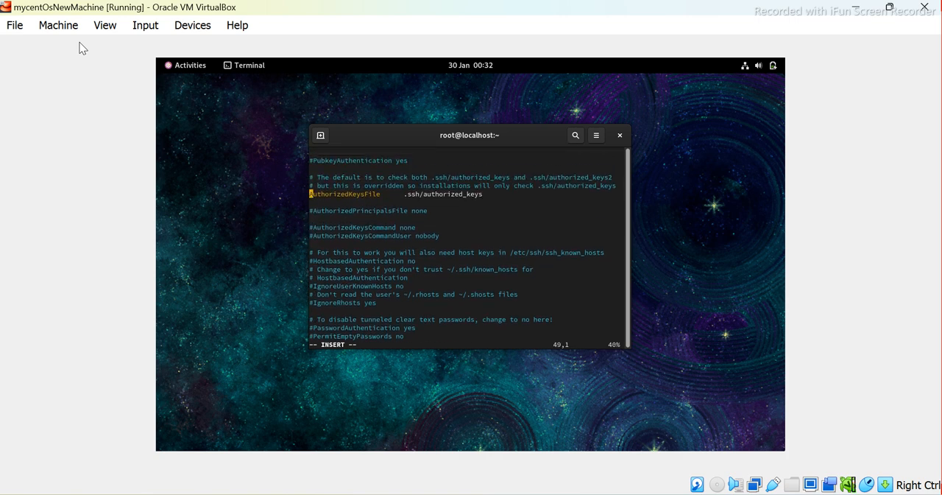
key("Up")
key("Up")
key("Up")
key("Up")
key("Up")
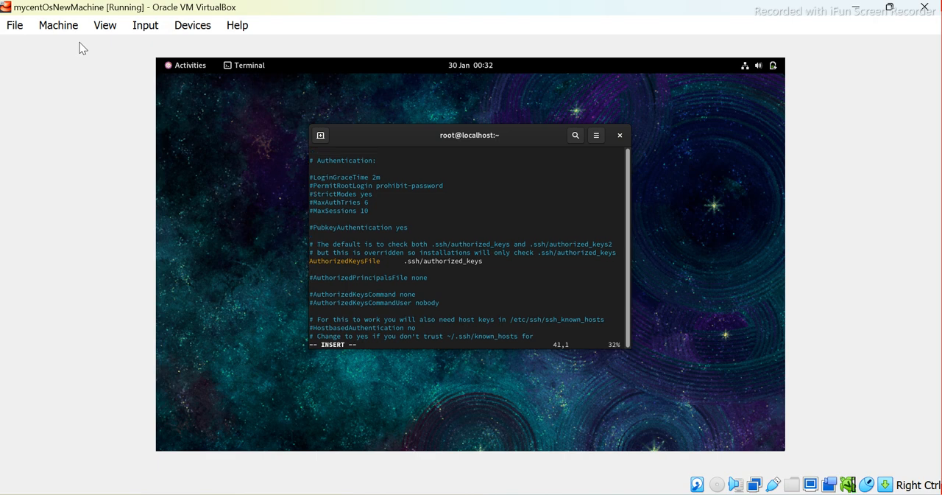
key("Up")
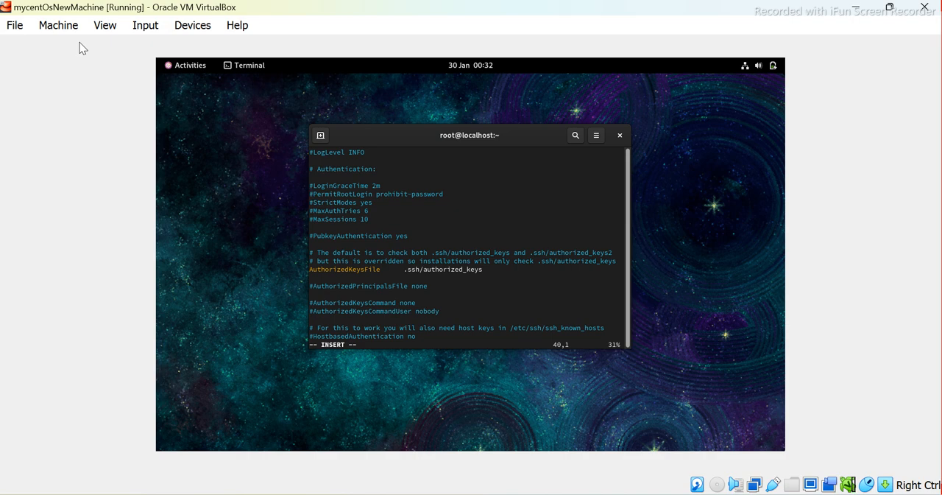
key("Delete")
key("Right")
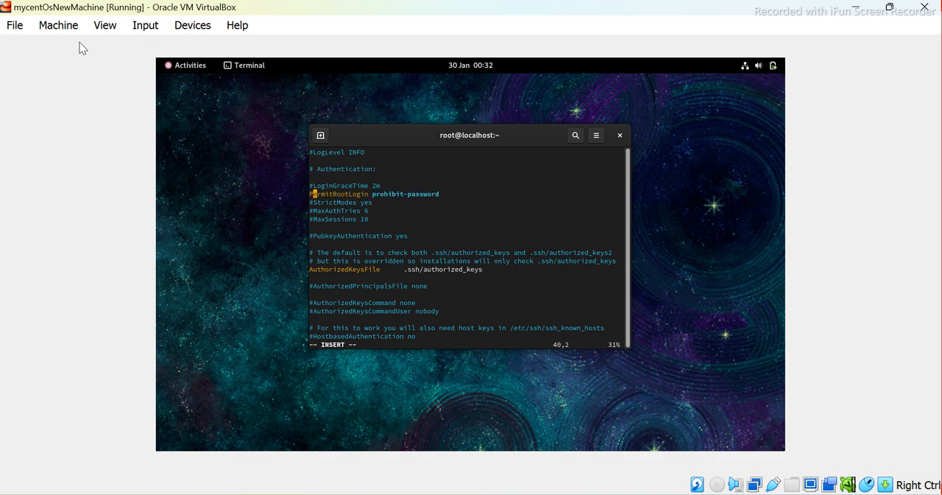
key("Right")
key("Right")
key("Right")
key("Right")
key("Right")
key("Right")
key("Right")
key("Right")
key("Right")
key("Right")
key("Right")
key("Right")
key("Right")
key("Right")
key("Right")
key("Right")
key("Right")
key("Right")
key("Right")
key("Right")
key("BackSpace")
key("BackSpace")
key("BackSpace")
key("BackSpace")
key("BackSpace")
key("BackSpace")
key("BackSpace")
key("BackSpace")
key("BackSpace")
key("BackSpace")
key("BackSpace")
key("BackSpace")
key("BackSpace")
key("BackSpace")
key("BackSpace")
key("BackSpace")
key("BackSpace")
type("yes")
Go back up to review the edited lines as far as Port 22, and save sshd_config and quit vi with :wq
key("Up")
key("Up")
key("Up")
key("Up")
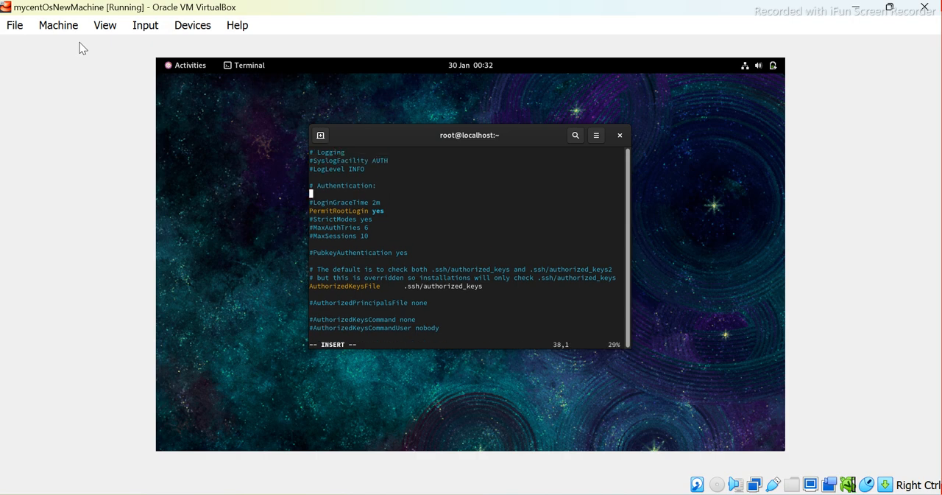
key("Up")
key("Up")
key("Up")
key("Up")
key("Up")
key("Up")
key("Up")
key("Up")
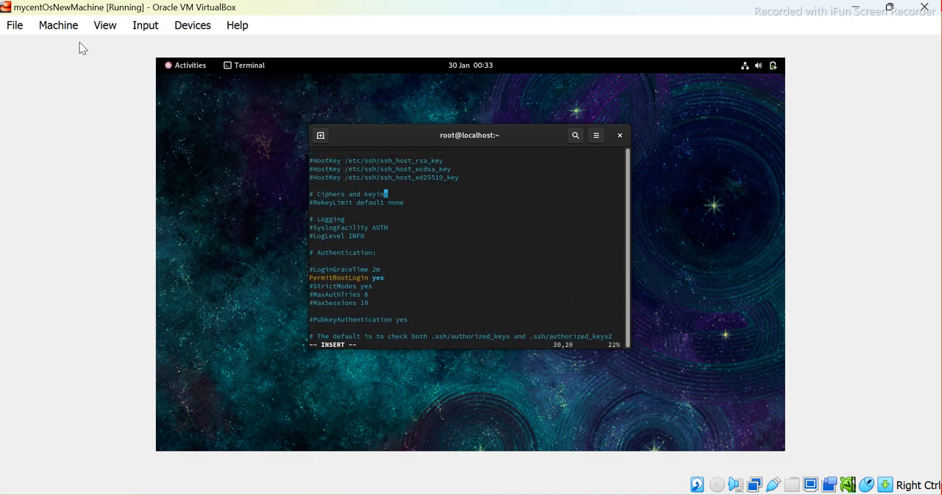
key("Up")
key("Up")
key("Up")
key("Up")
key("Up")
key("Up")
key("Up")
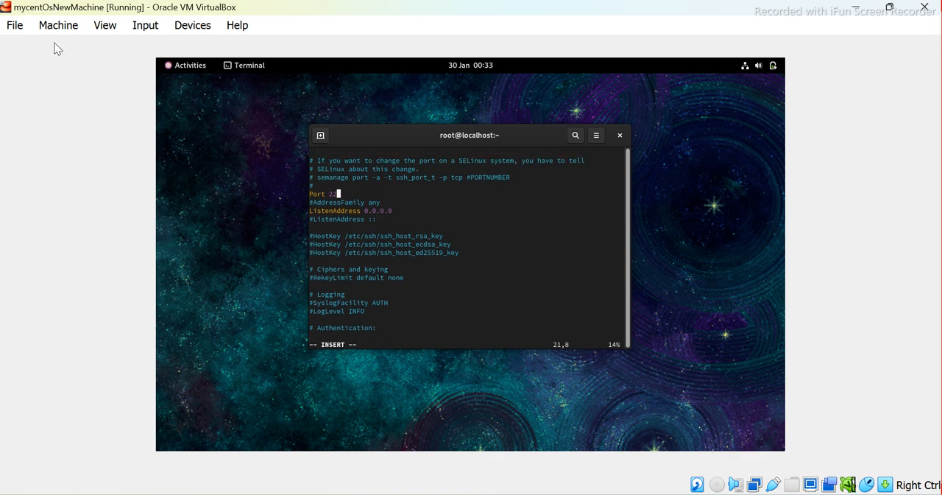
key("Escape")
type(":wq")
key("Return")
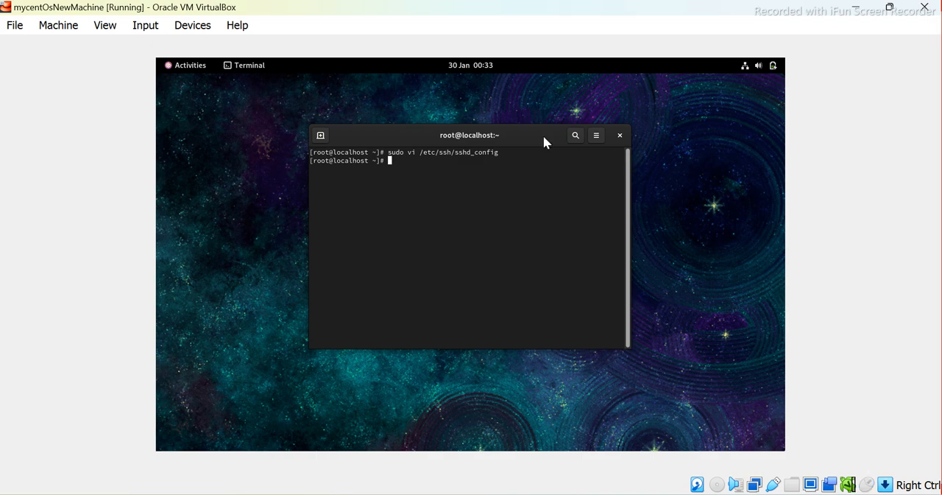
Check the SSH and network connectivity steps in the Word setup document and return to the mycentOsNewMachine window
key("alt+Tab")
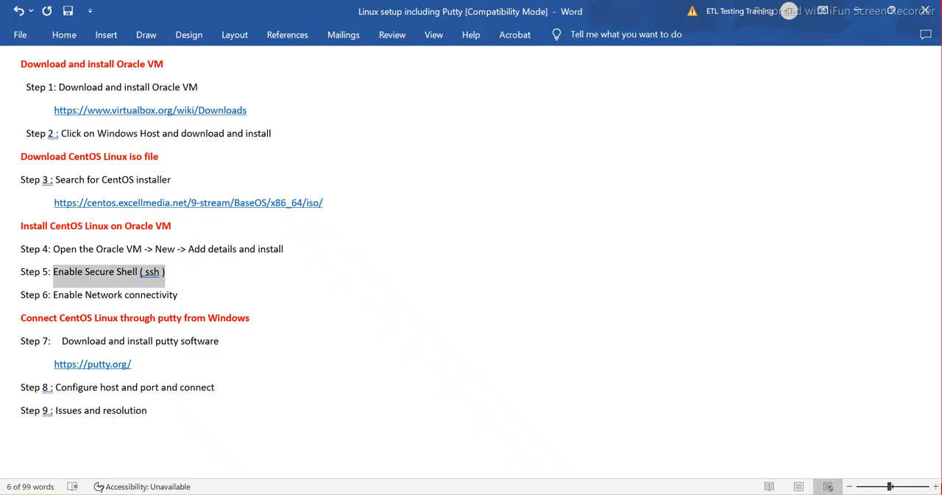
left_click(197, 272)
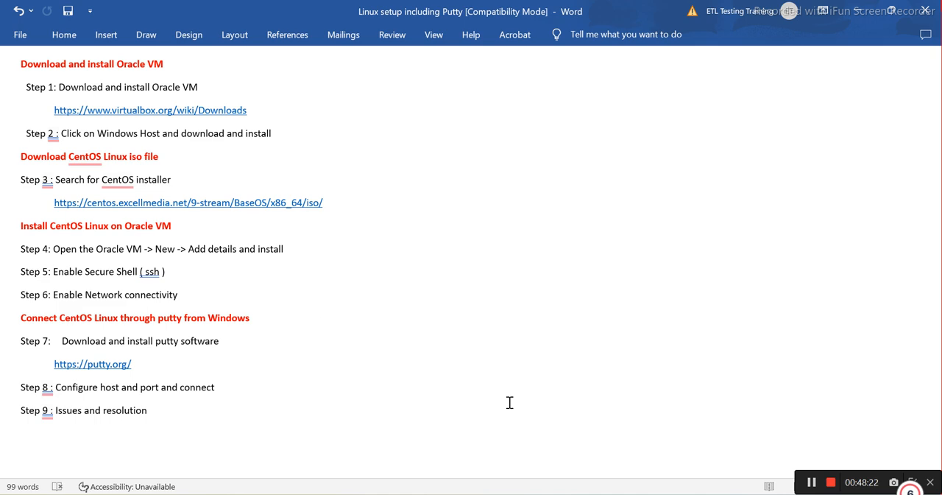
mouse_move(650, 494)
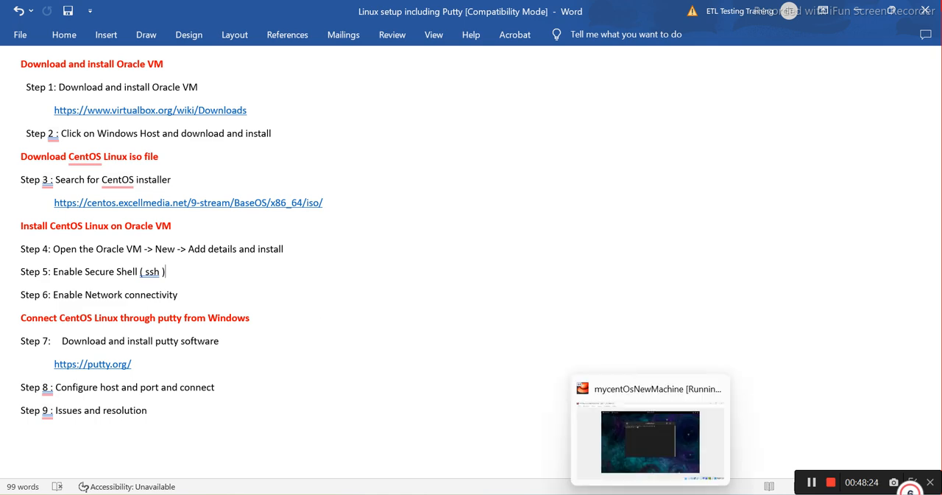
left_click(651, 434)
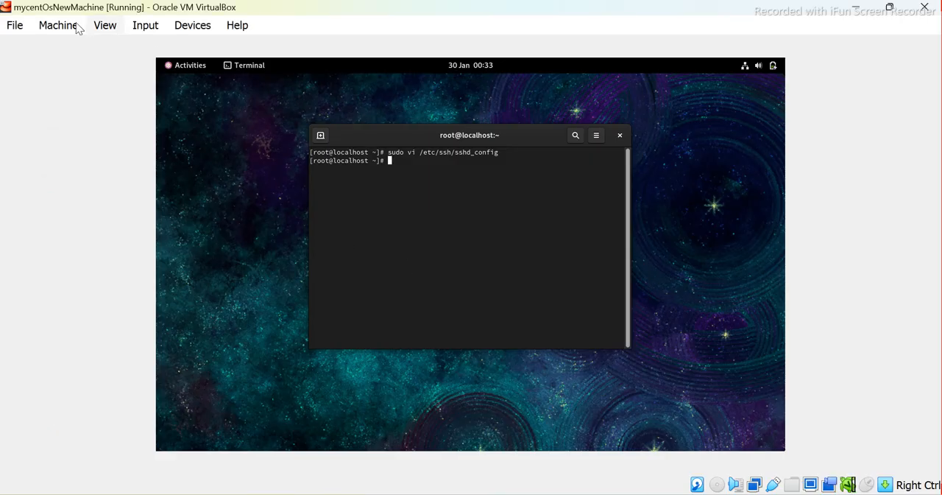
In the virtual machine's network settings, attach Adapter 1 to Bridged Adapter and save the settings
left_click(49, 28)
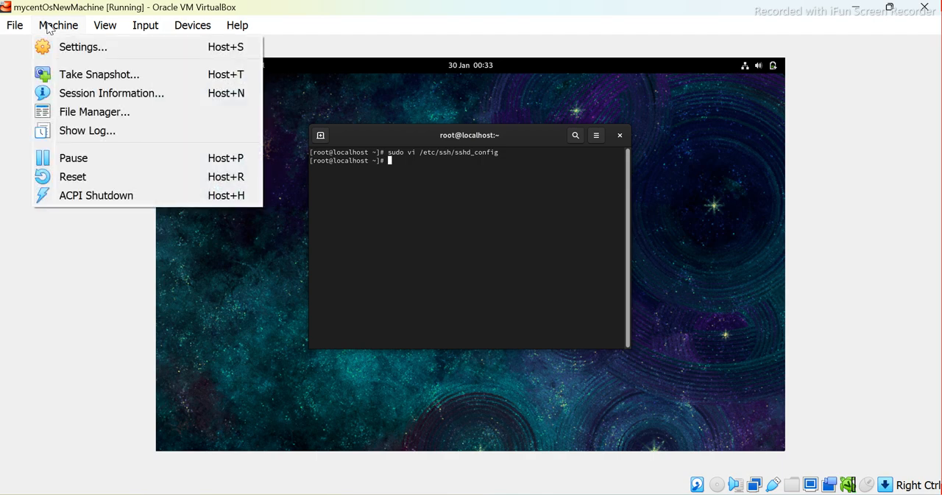
left_click(73, 52)
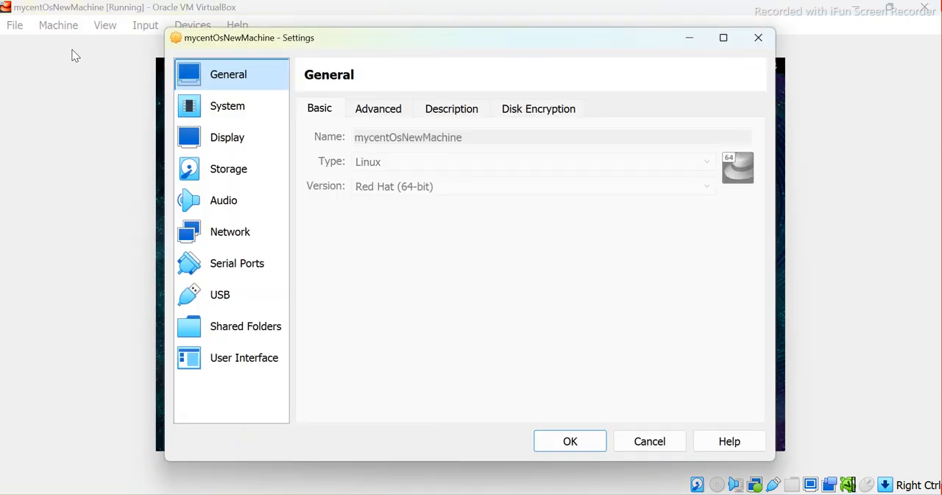
left_click(226, 233)
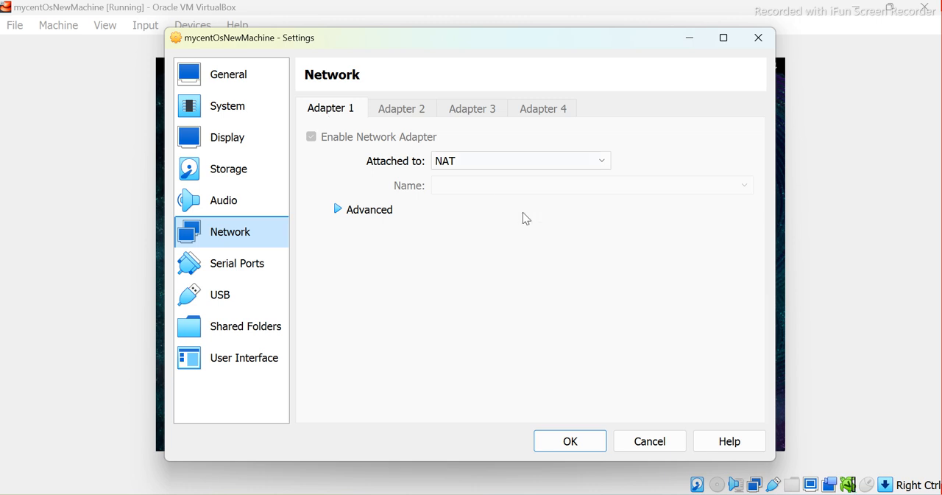
left_click(457, 162)
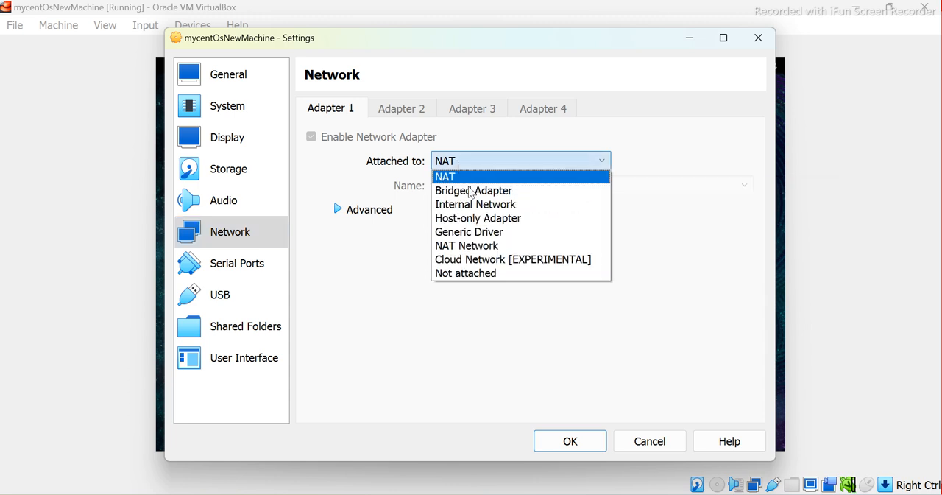
left_click(464, 193)
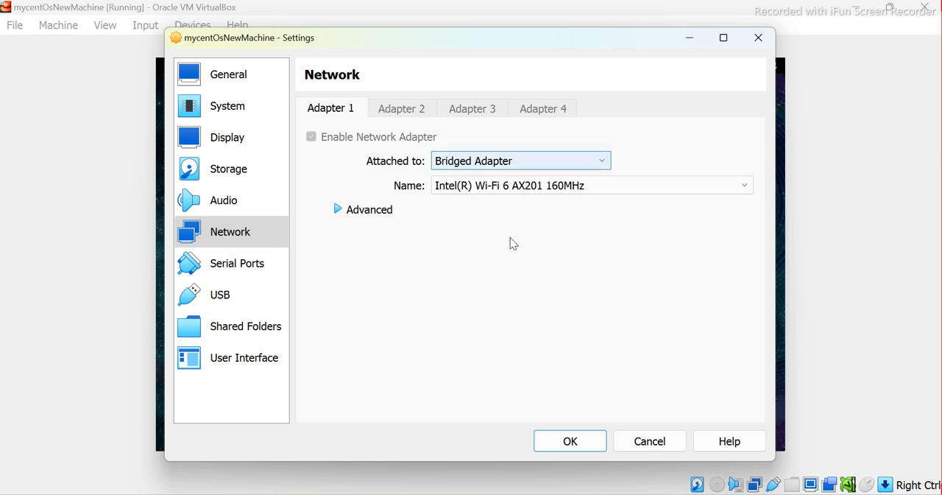
left_click(586, 444)
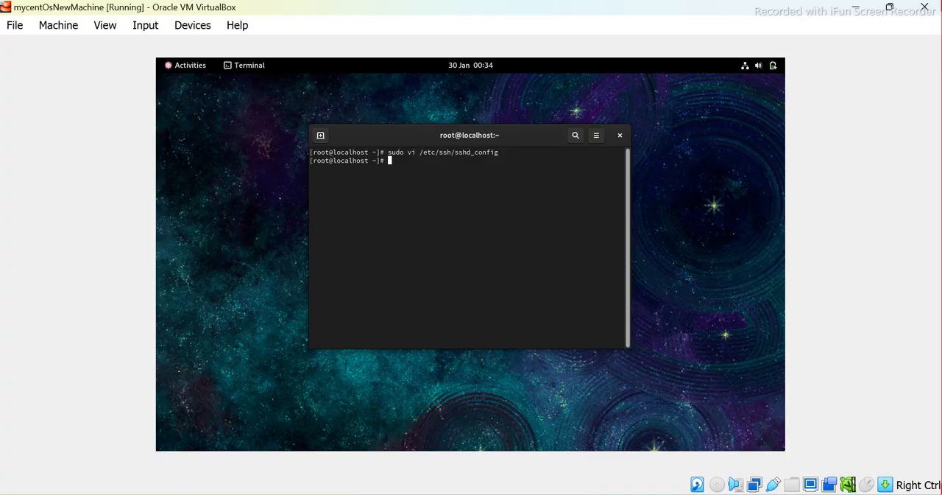
Check the PuTTY steps in the Word setup document and launch PuTTY on Windows
key("alt+Tab")
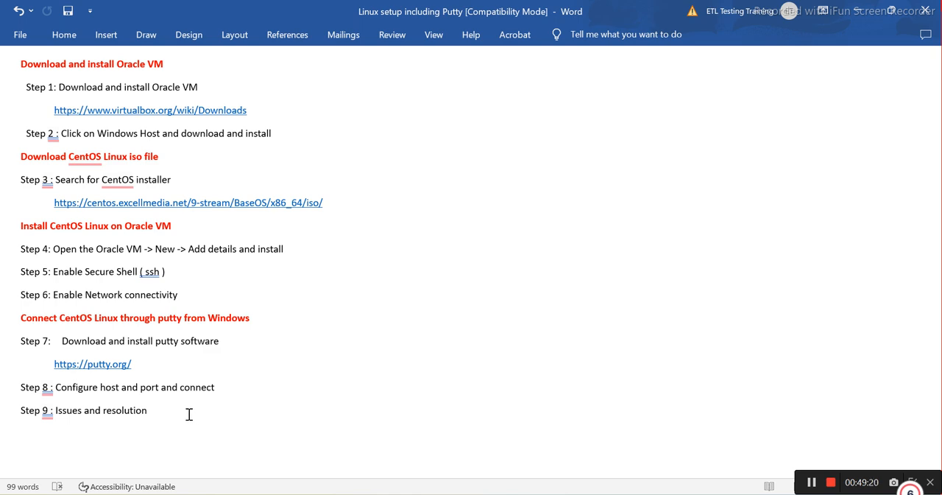
mouse_move(651, 494)
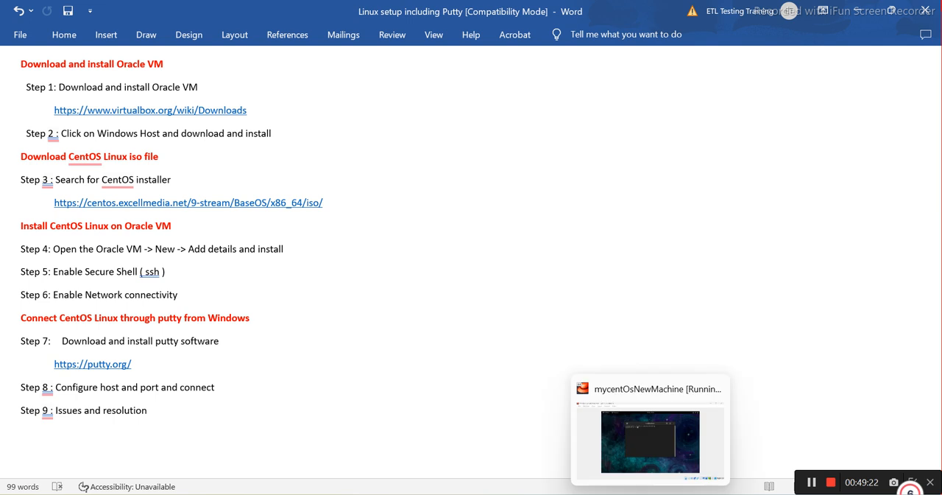
mouse_move(587, 494)
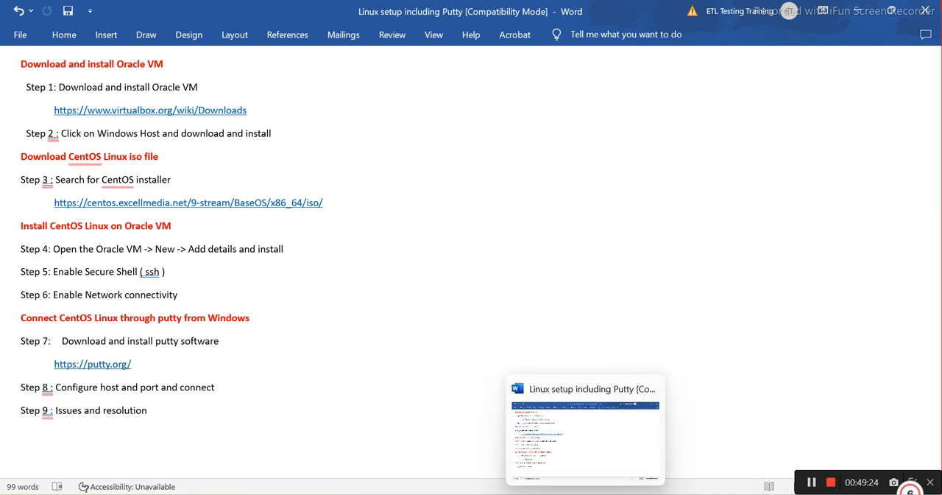
key("super+s")
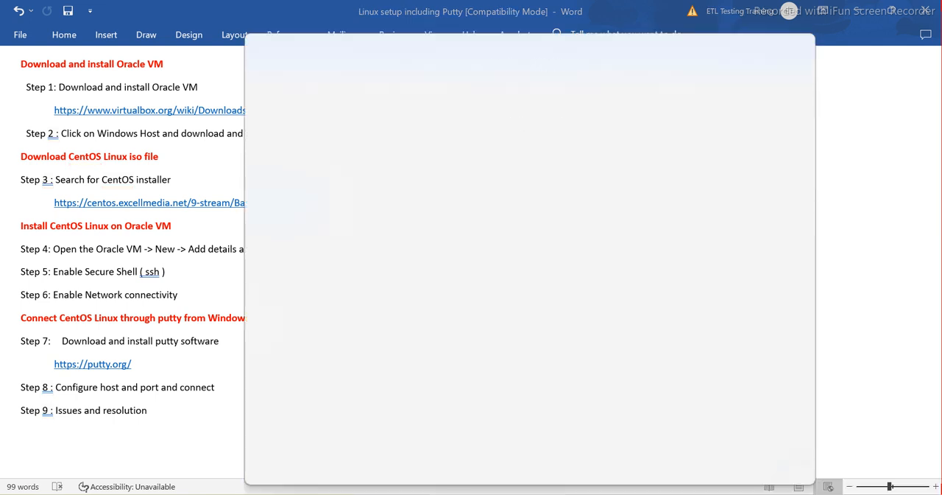
type("putt")
key("Return")
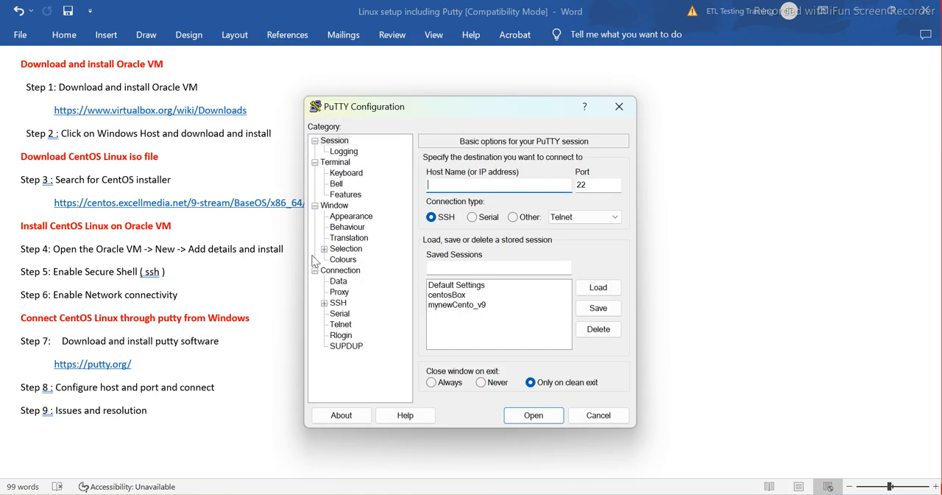
left_click(235, 178)
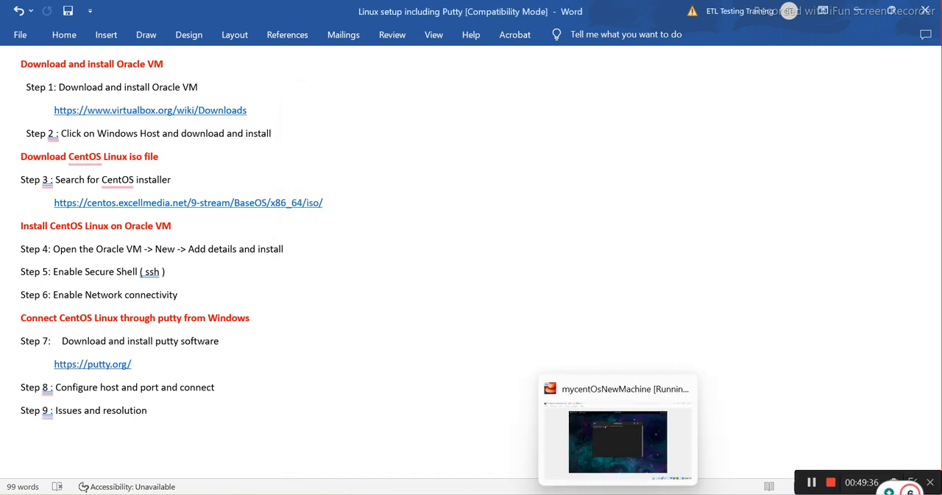
Return to the mycentOsNewMachine window, unlock it with the account password, and run ifconfig in the root terminal
left_click(618, 494)
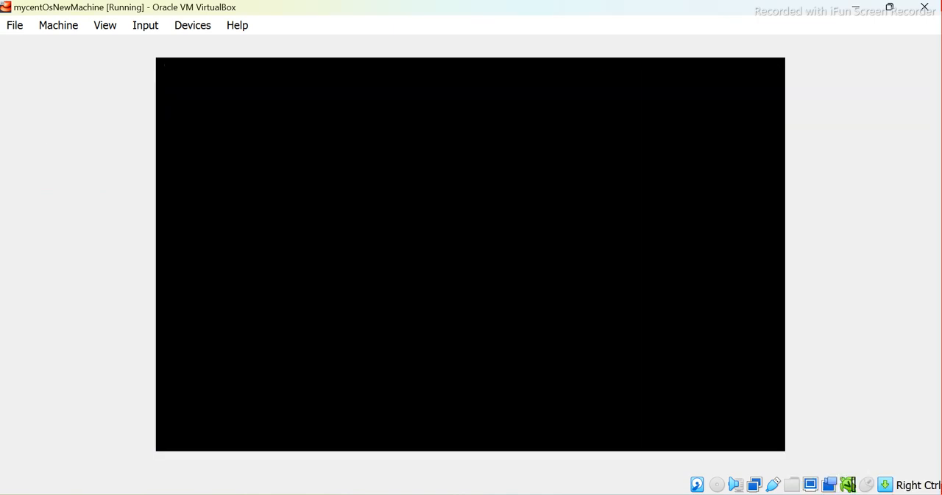
type("•")
key("BackSpace")
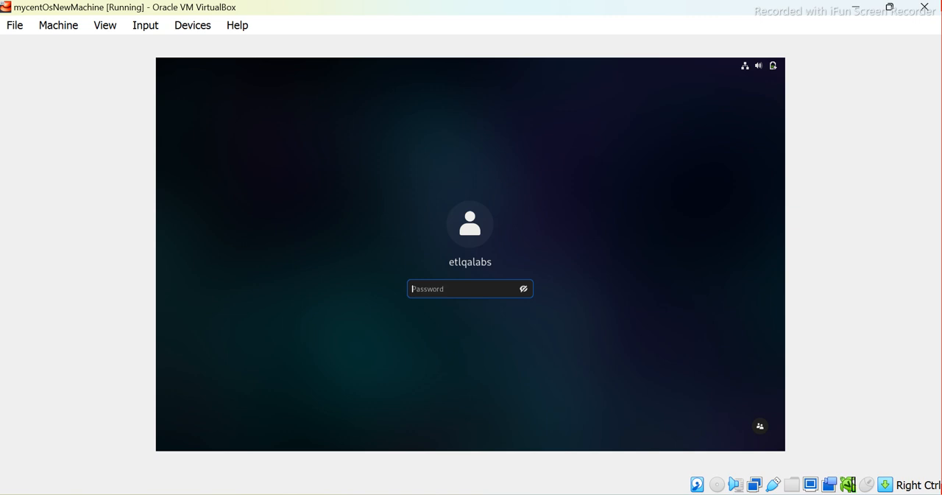
type("••••")
key("Return")
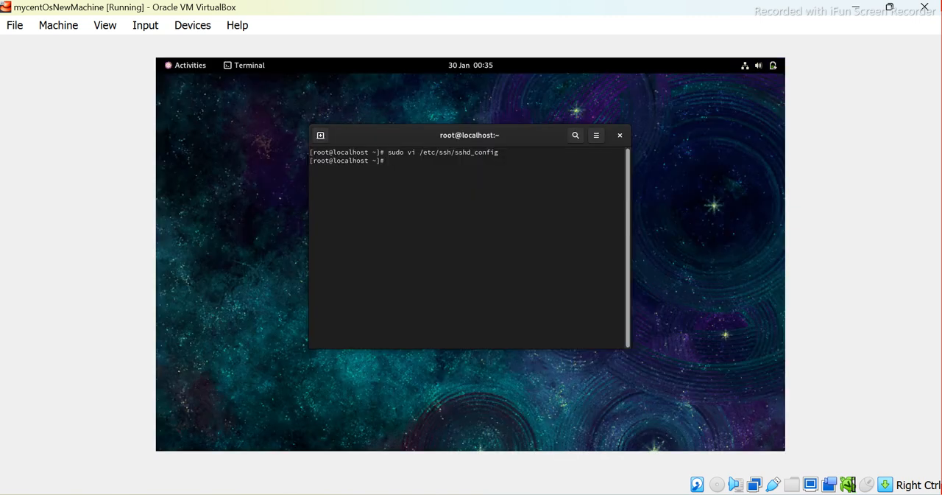
type("ifconfig")
key("Return")
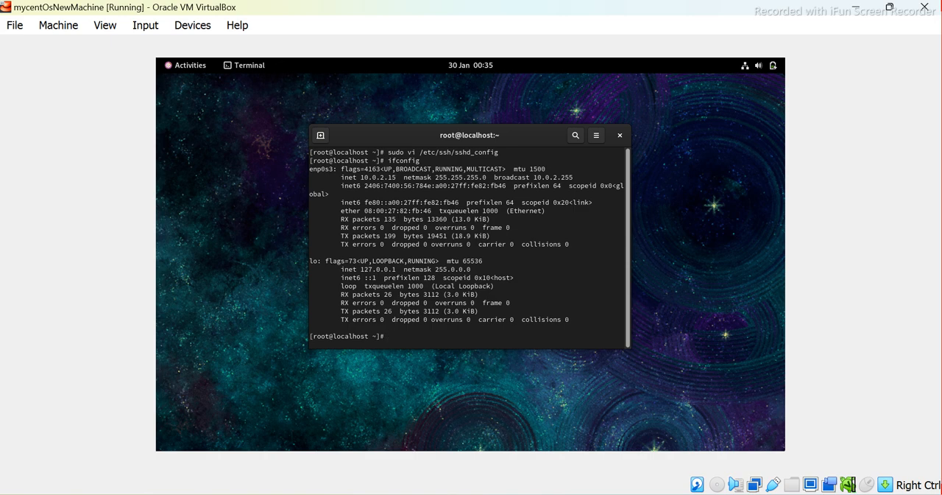
Try to connect from PuTTY with the saved session mynewCento_v9 and dismiss the resulting dialog
left_click(633, 494)
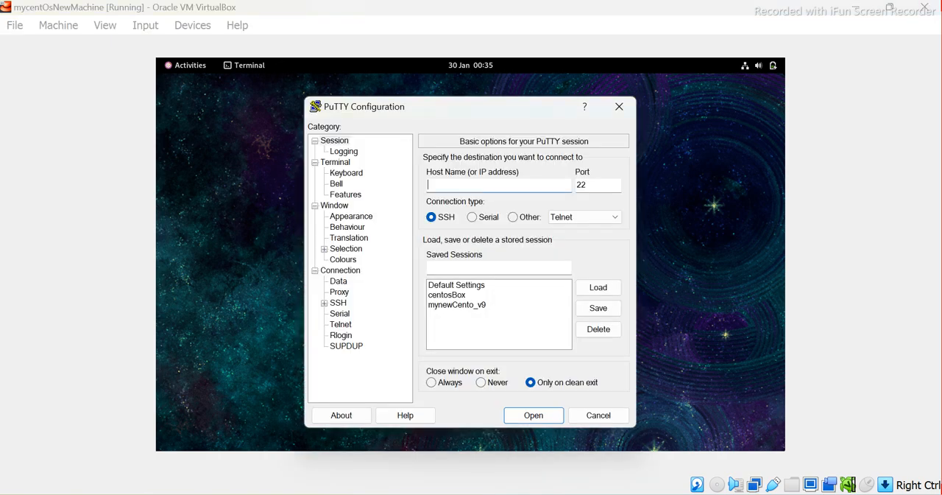
double_click(446, 305)
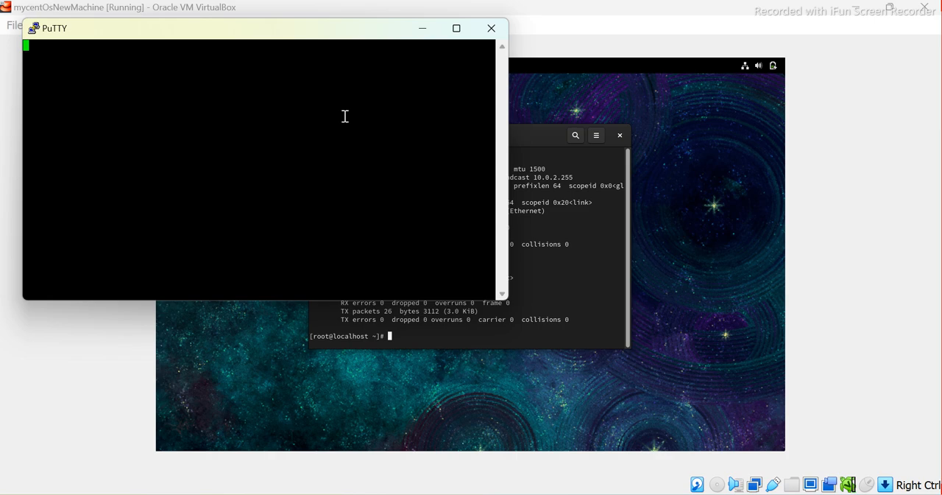
left_click_drag(265, 29, 374, 37)
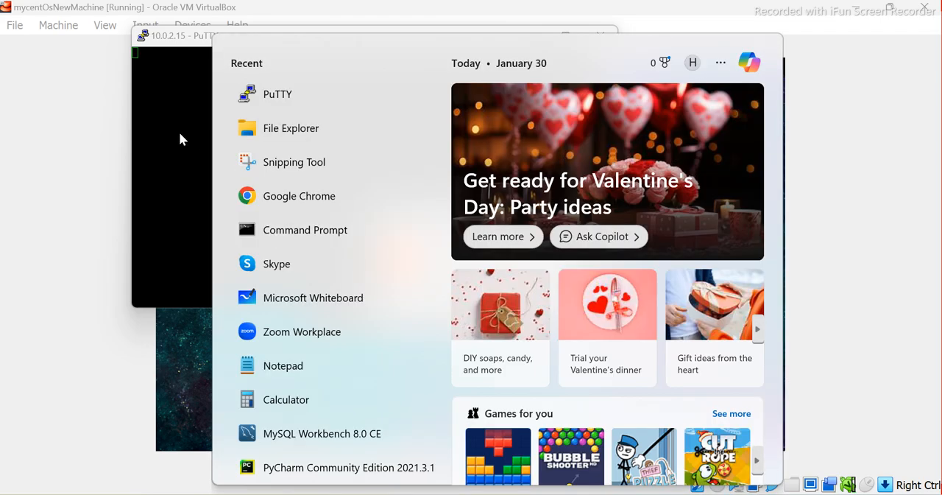
left_click(178, 132)
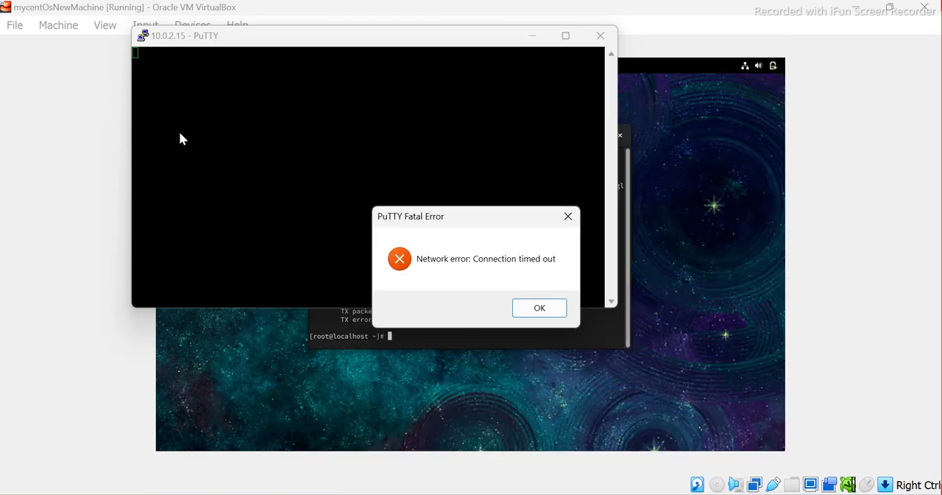
left_click(545, 310)
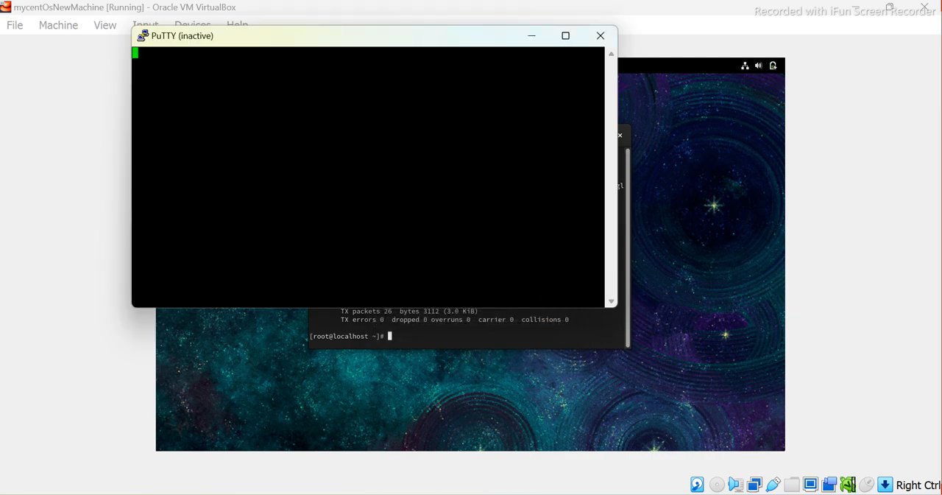
Open a Windows Command Prompt and ping the virtual machine's address 10.0.2.15
left_click(282, 489)
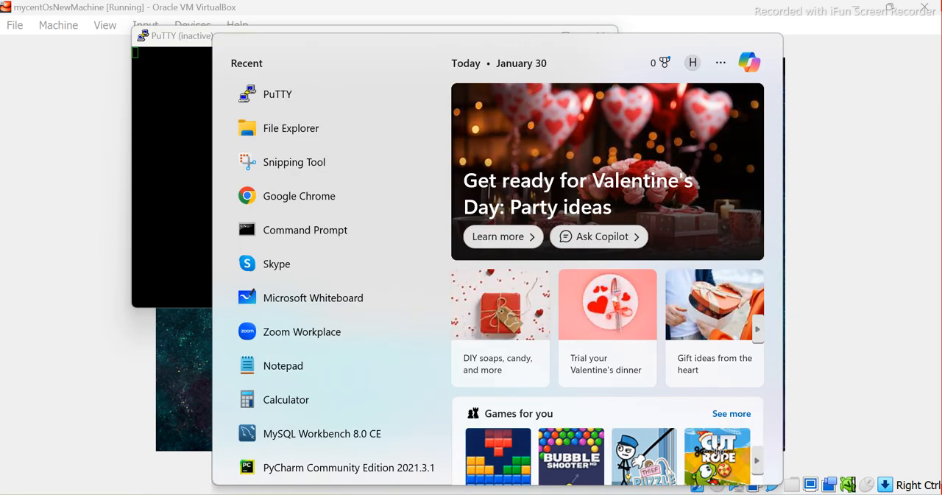
type("cmd")
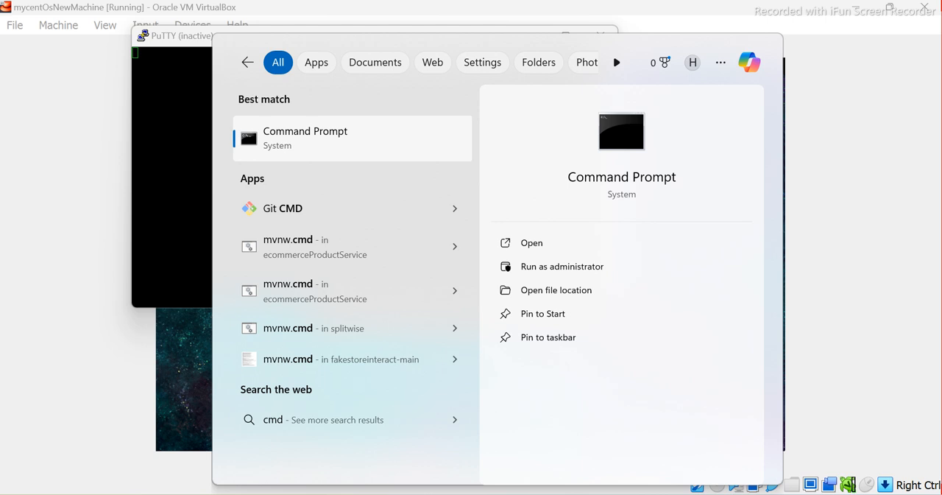
key("Return")
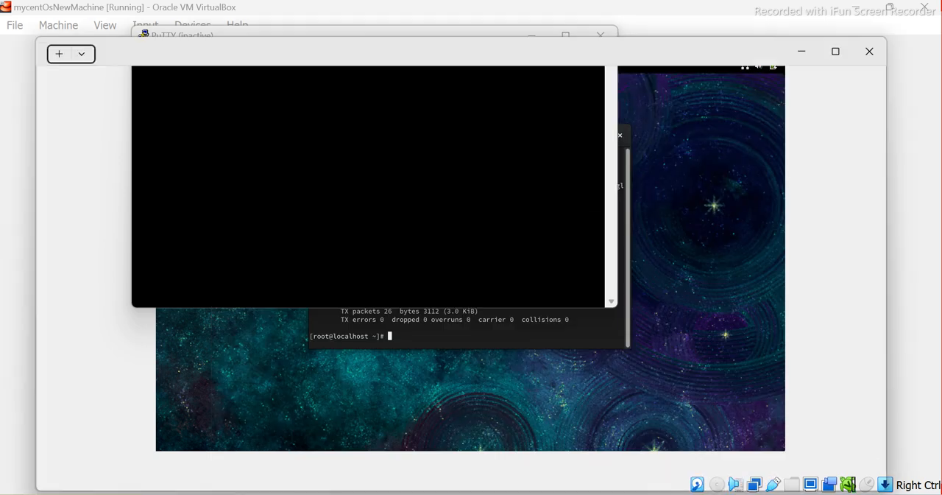
type("ping")
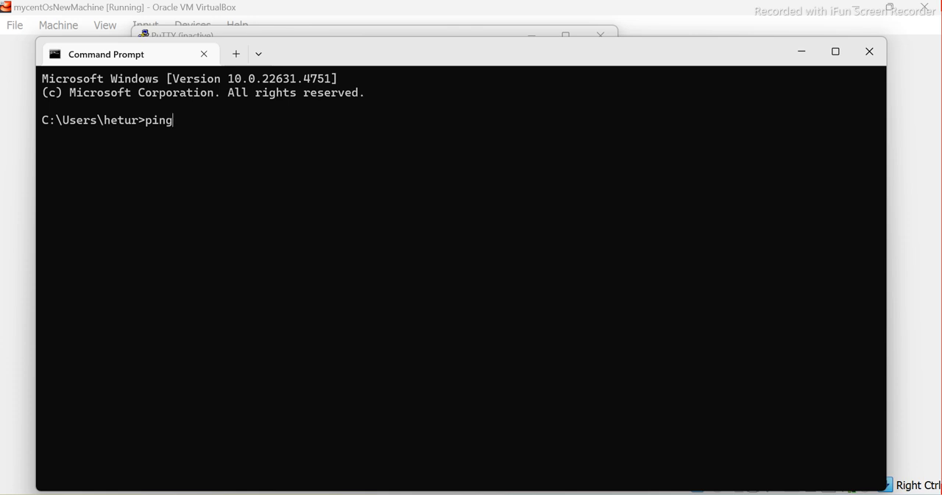
type(" 10.0.2.15")
key("Return")
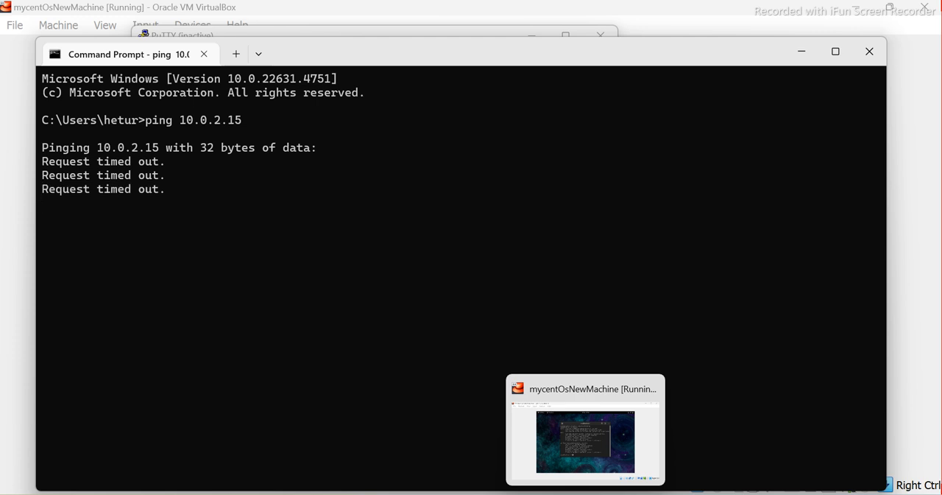
Compare the virtual machine's ifconfig output with the ping output in Command Prompt and return to the mycentOsNewMachine window
left_click(585, 434)
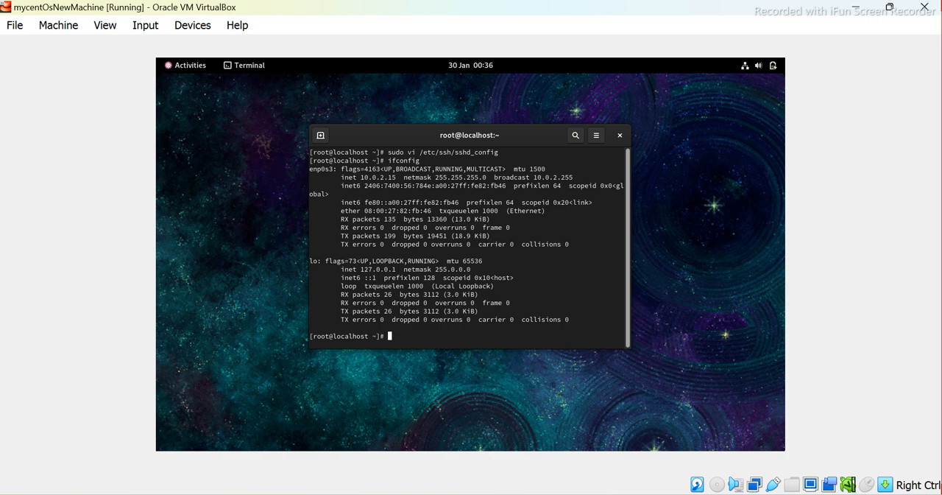
mouse_move(611, 490)
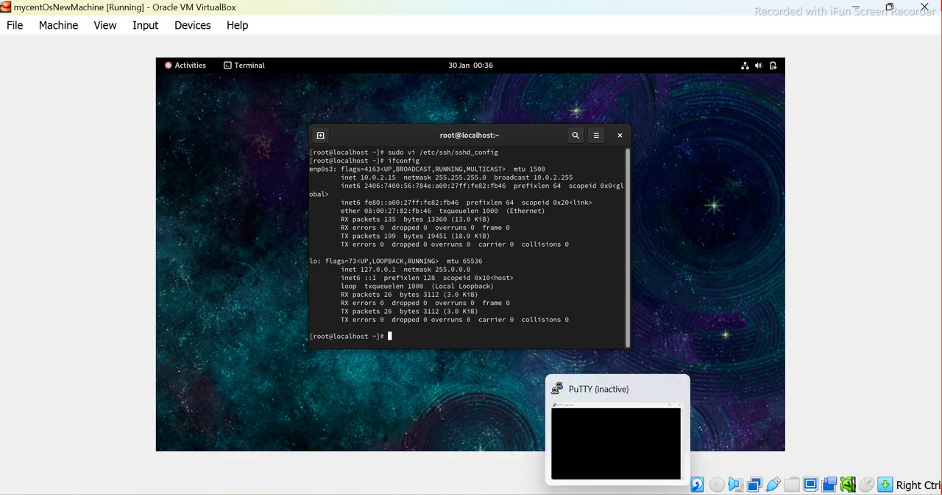
left_click(587, 491)
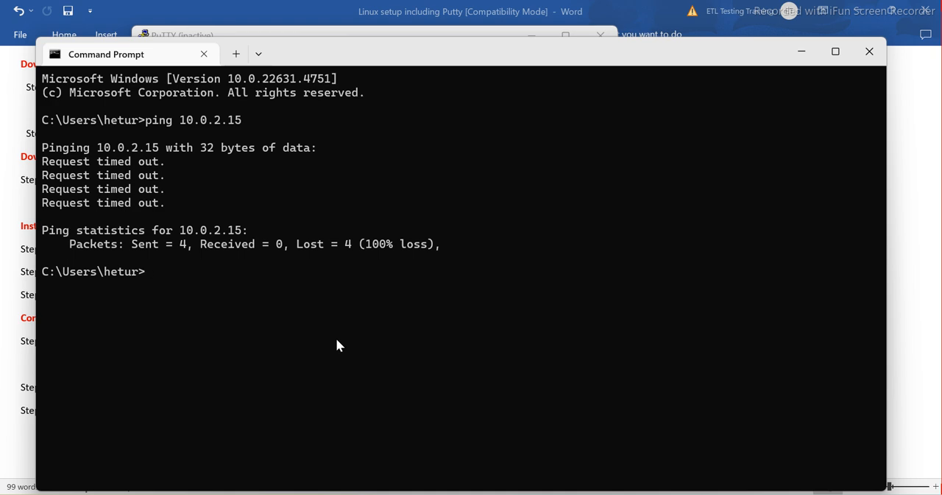
left_click(559, 494)
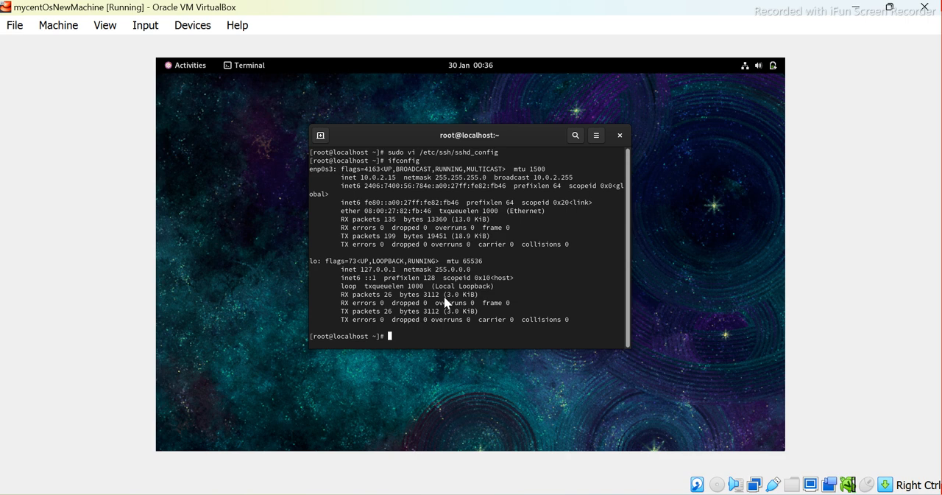
Clear the terminal and open the SELinux configuration file with sudo vi /etc/selinux/config
type("clear")
key("Return")
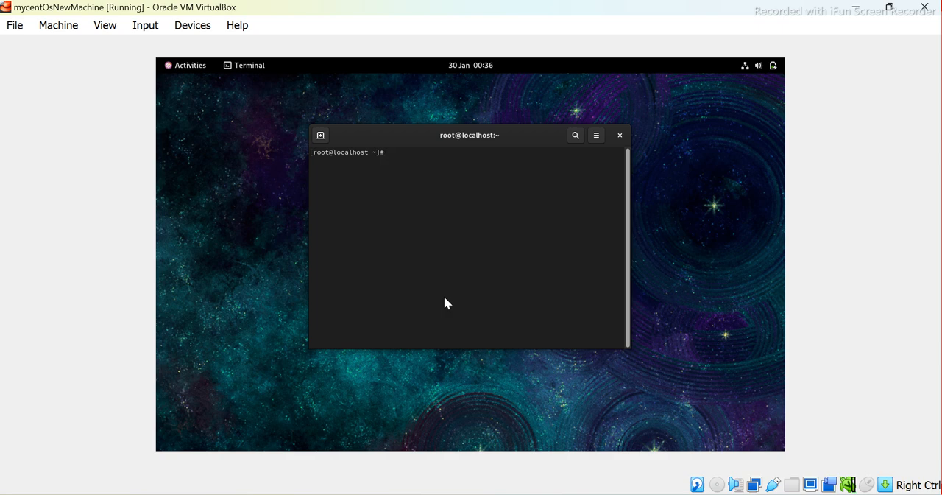
type("sudo vi /etc/selinux/config")
key("Return")
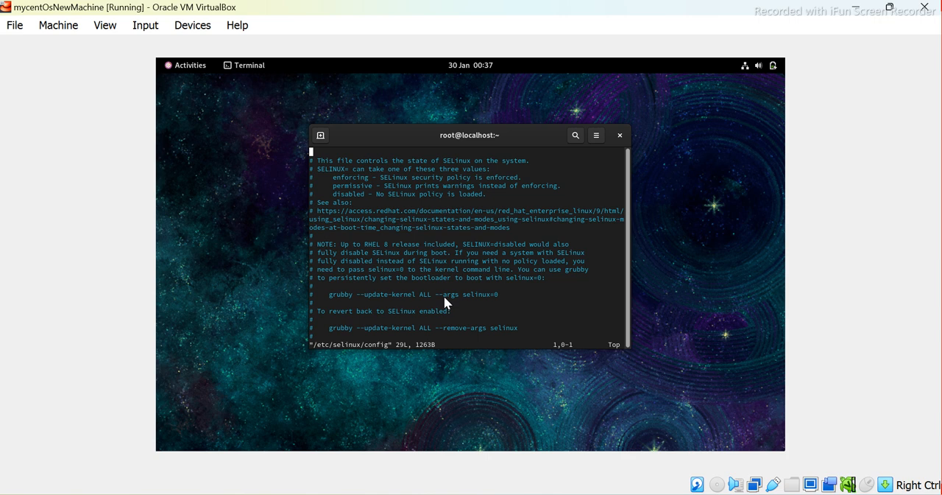
Change the SELINUX line's value to disabled, leaving the SELINUXTYPE line alone
key("Down")
key("Down")
key("Down")
key("Down")
key("Down")
key("Down")
key("Down")
key("Down")
key("Down")
key("Down")
key("Down")
key("Down")
key("Down")
key("Down")
key("Down")
key("Down")
key("Down")
key("Down")
key("Down")
key("Down")
key("Down")
key("Down")
key("Down")
key("Down")
key("Down")
key("Down")
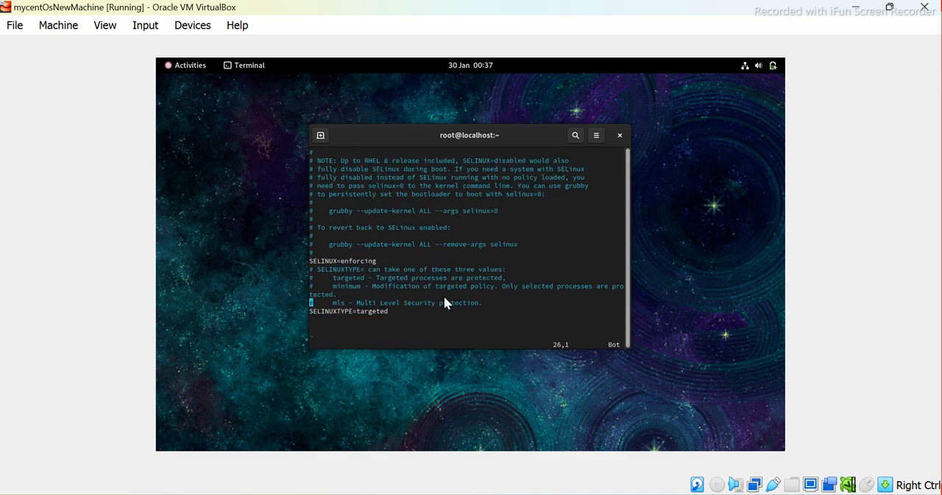
key("Up")
key("Up")
key("Up")
key("Up")
key("Up")
key("Right")
key("Right")
key("Right")
key("Right")
key("Right")
key("Right")
key("Right")
key("Right")
key("Right")
key("Right")
key("Right")
key("Right")
key("Right")
key("Right")
key("Right")
key("Right")
key("a")
key("BackSpace")
key("BackSpace")
key("BackSpace")
key("BackSpace")
key("BackSpace")
key("BackSpace")
key("BackSpace")
key("BackSpace")
key("BackSpace")
type("disabled")
Save the SELinux configuration file and quit vi with :wq
key("Escape")
type(":wq")
key("Return")
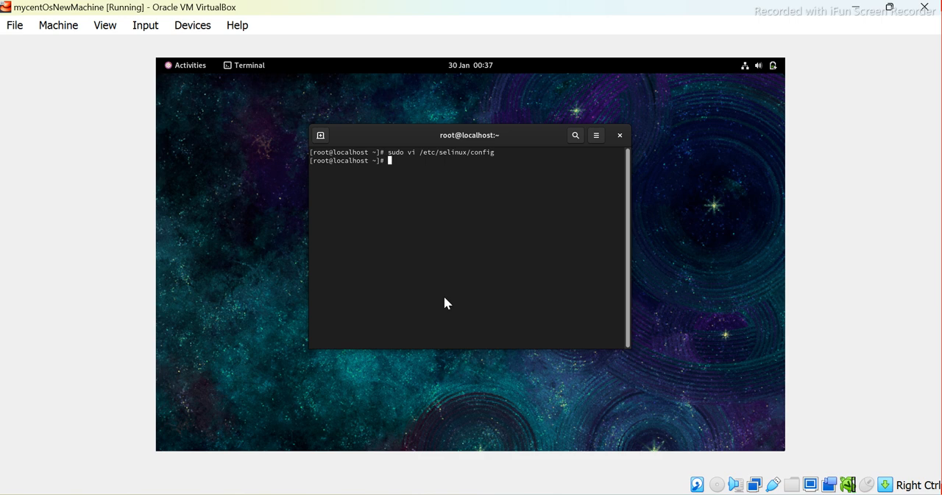
List the listening TCP and UDP ports in the terminal with sudo ss -tuln
type("sudo ss -tuln")
key("Return")
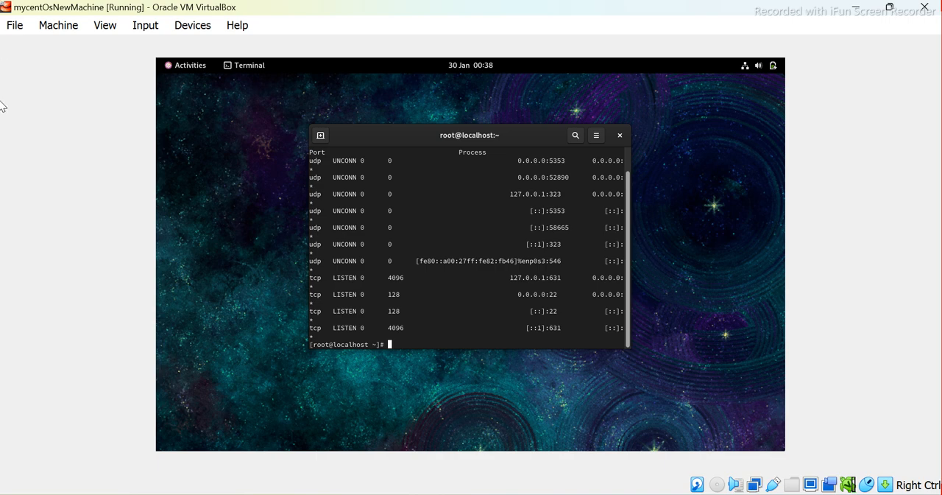
Clear the terminal and run sudo ss -tuln again to recheck the listening ports
type("clear")
key("Return")
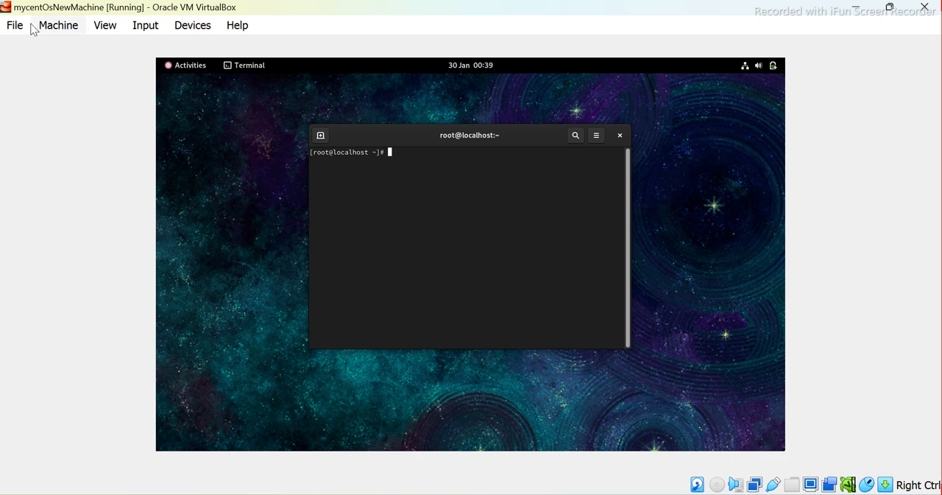
type("sudo ss -tuln")
key("Return")
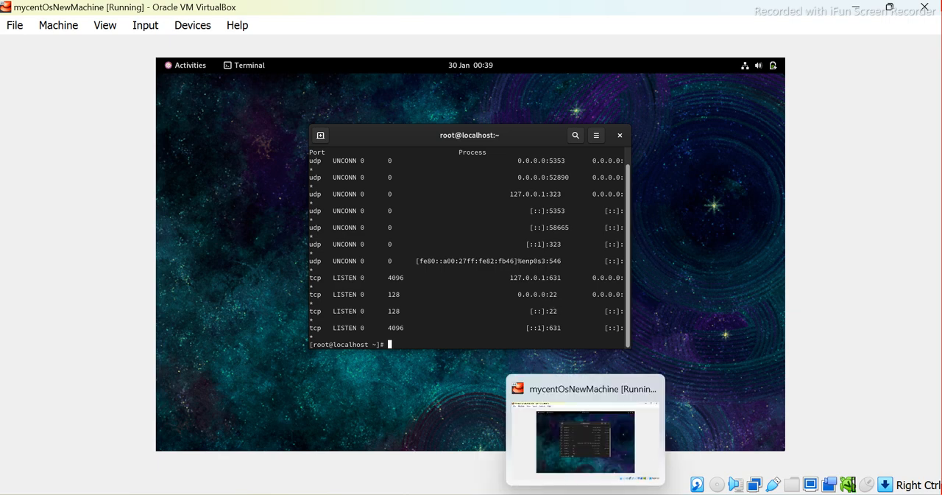
Clear the port listing from the terminal and run ifconfig to check the virtual machine's network addresses
mouse_move(618, 494)
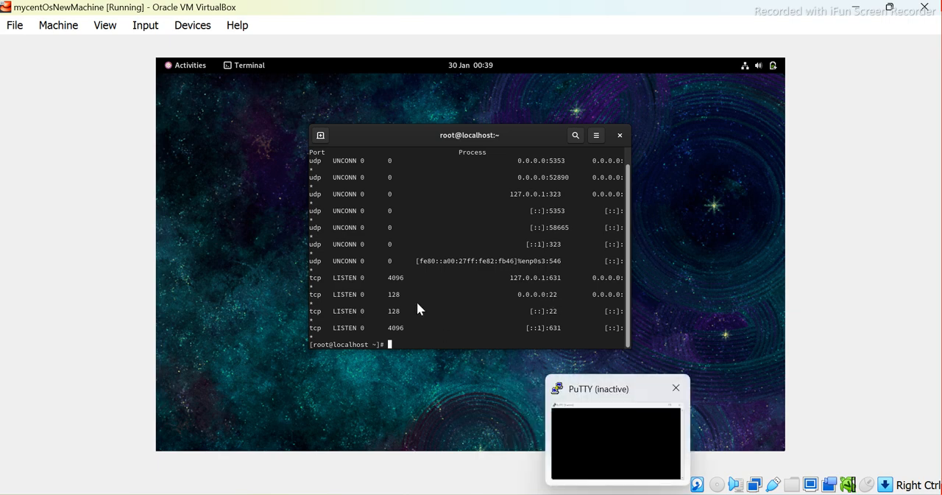
type("clear")
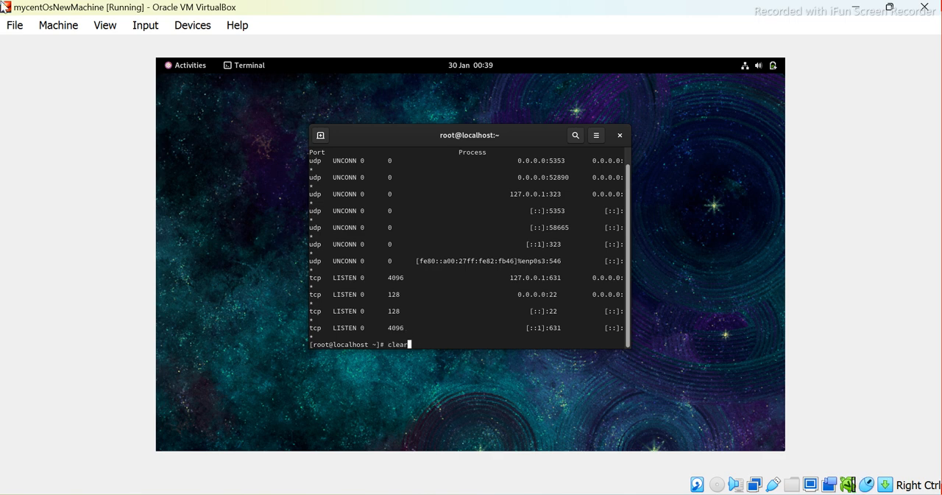
key("Return")
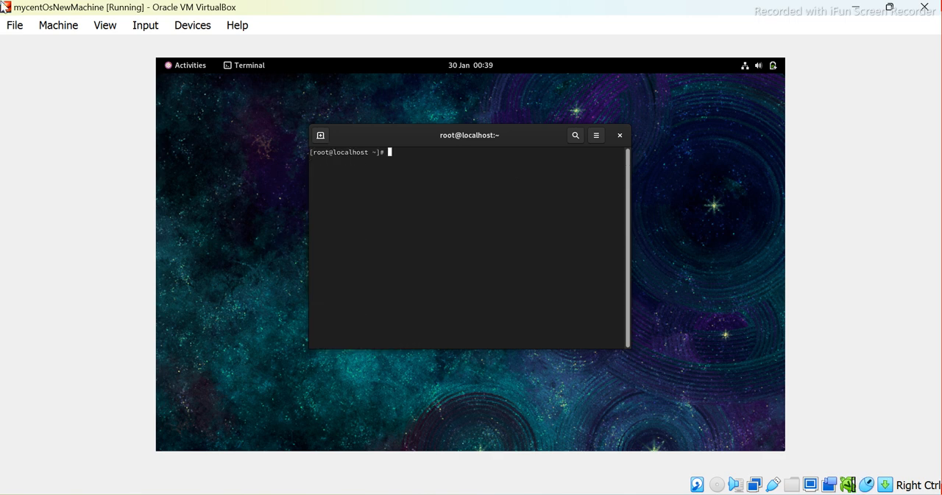
type("ifconfig")
key("Return")
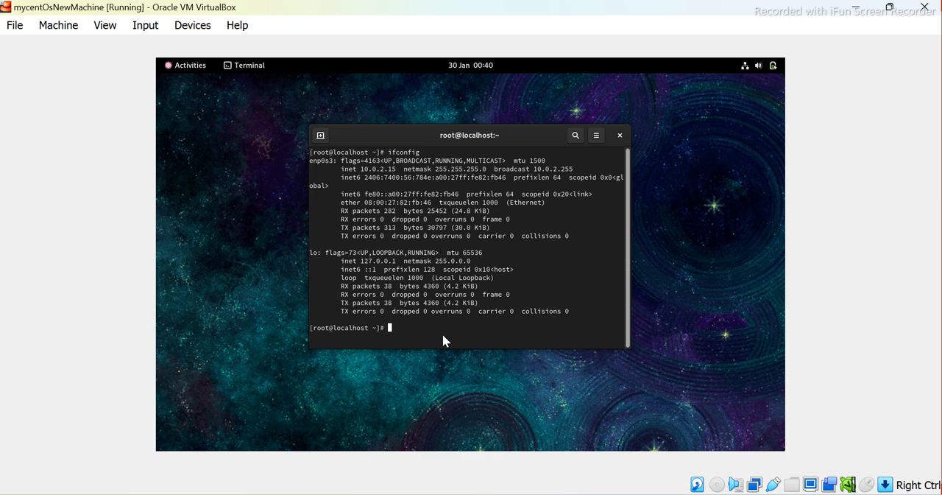
Restart the virtual machine from the terminal with sudo reboot
type("sudo reboot")
key("Return")
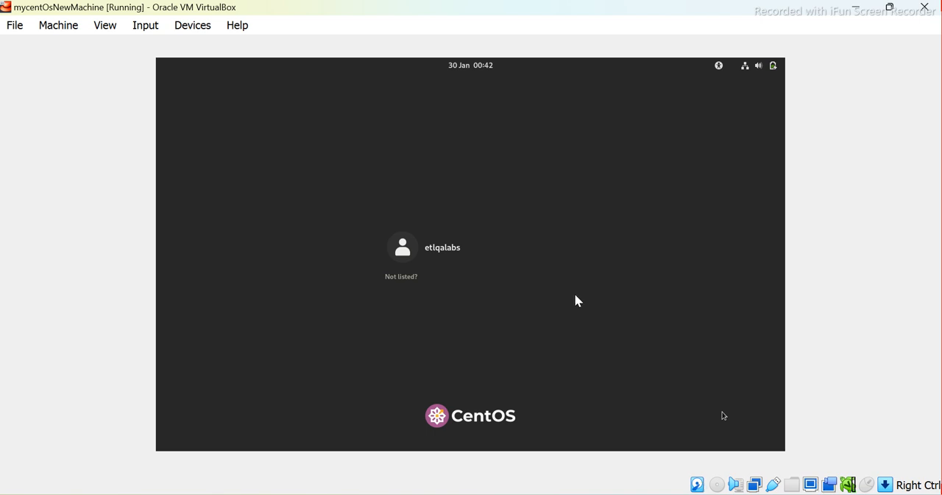
Log in to the CentOS desktop with the listed user account by entering the account password
left_click(431, 248)
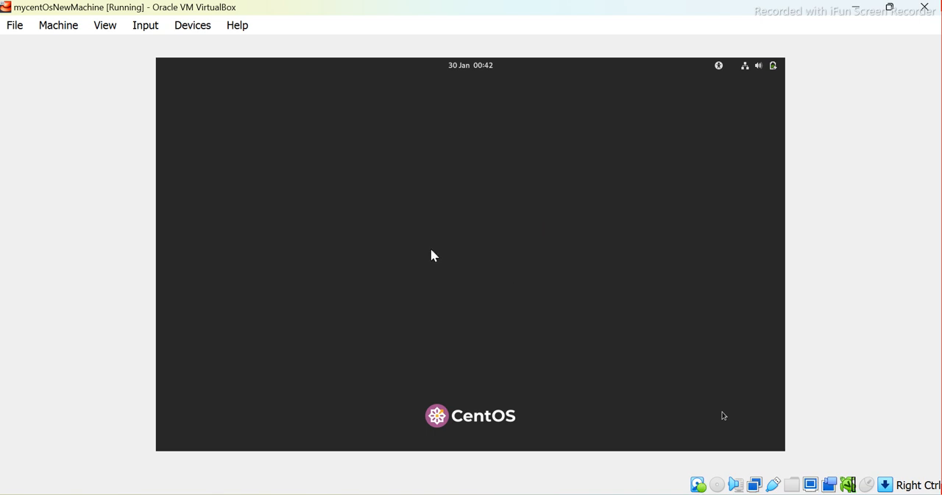
type("••••")
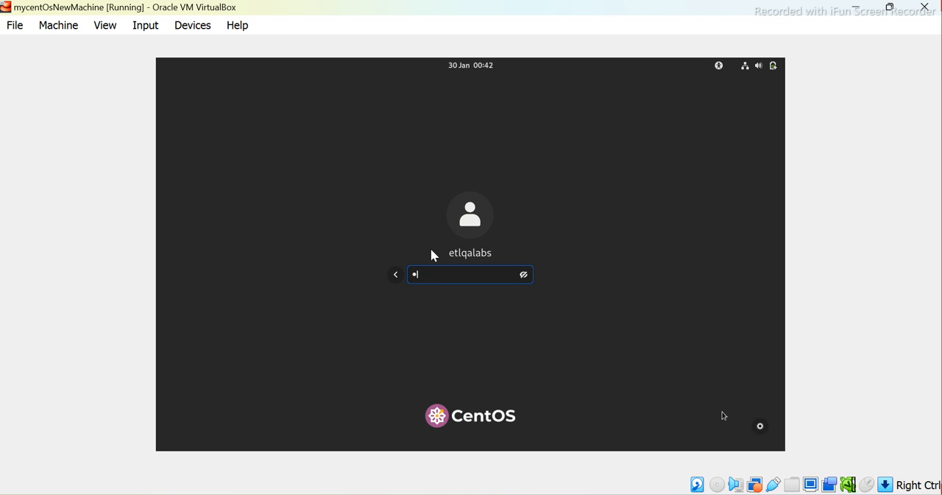
key("Return")
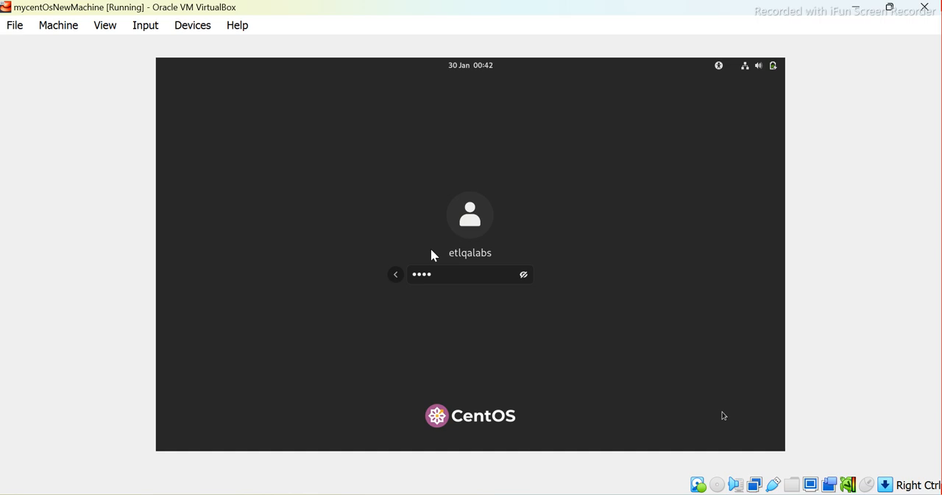
key("Return")
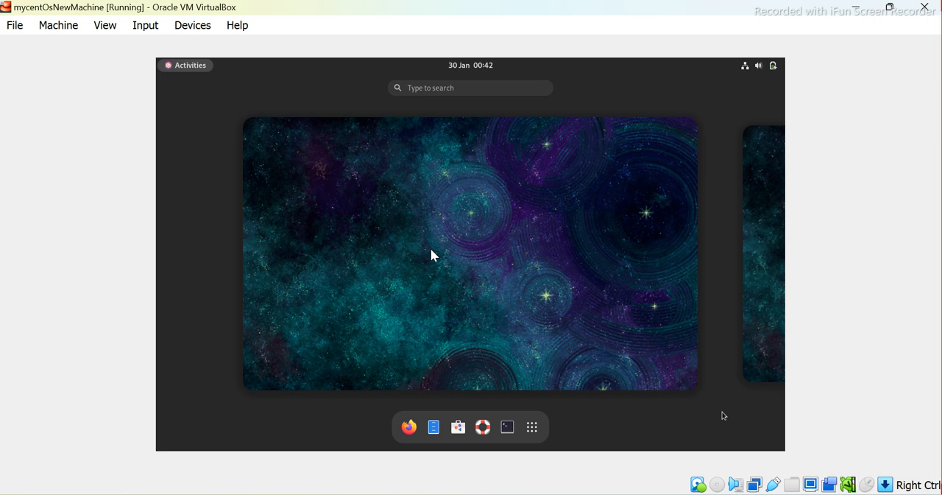
type("twe")
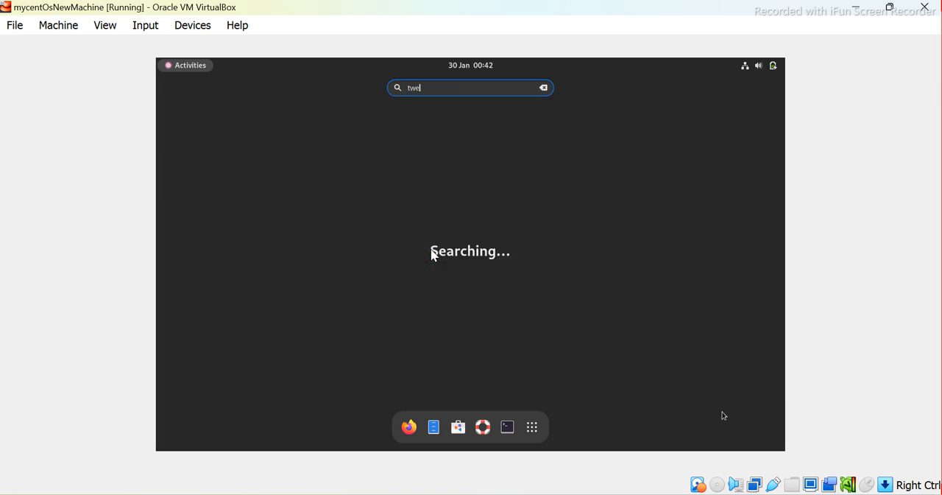
key("BackSpace")
key("BackSpace")
key("BackSpace")
type("erminal")
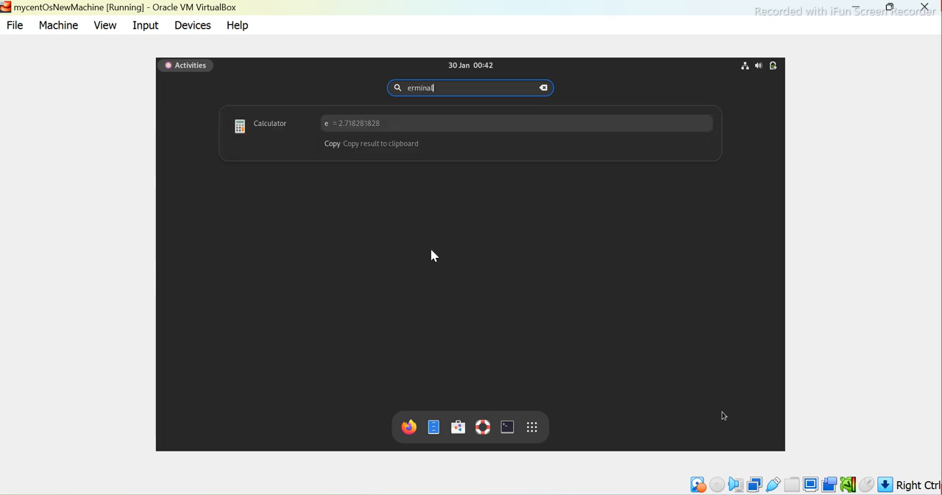
key("BackSpace")
key("BackSpace")
key("BackSpace")
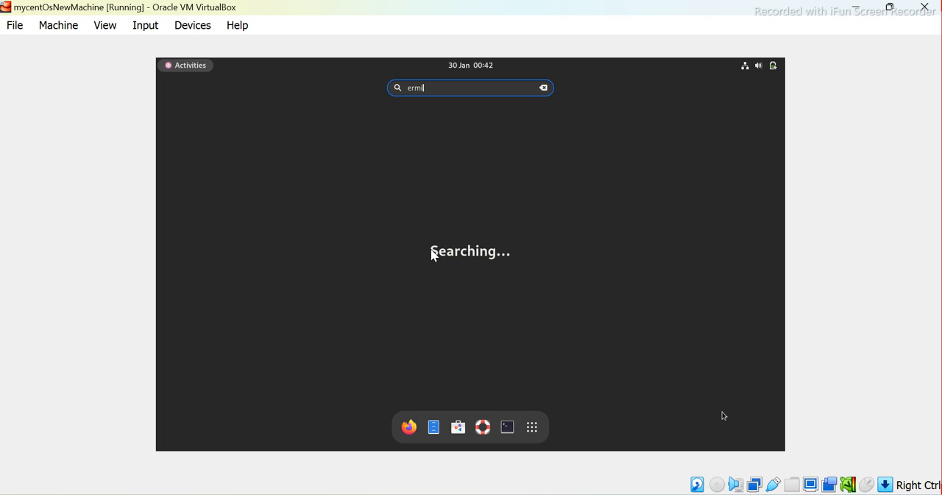
key("BackSpace")
key("BackSpace")
key("BackSpace")
key("BackSpace")
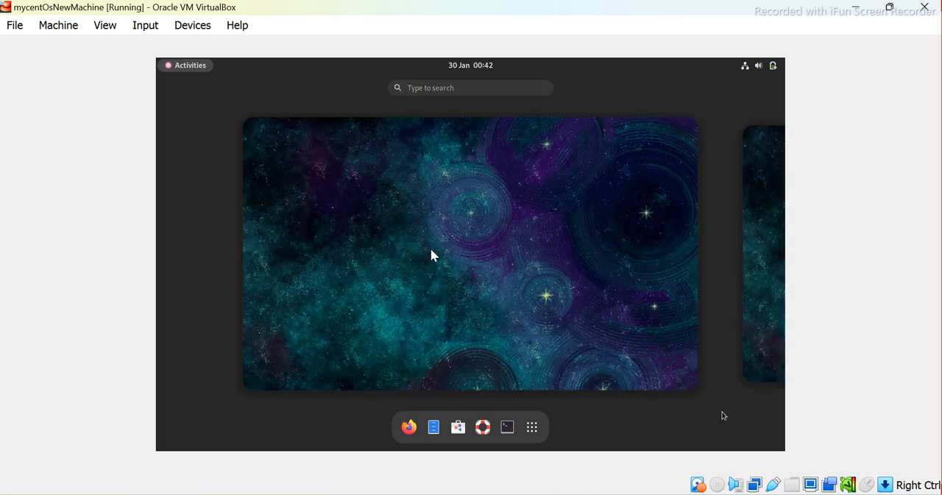
Search the CentOS applications for "termi" and open Terminal
type("te")
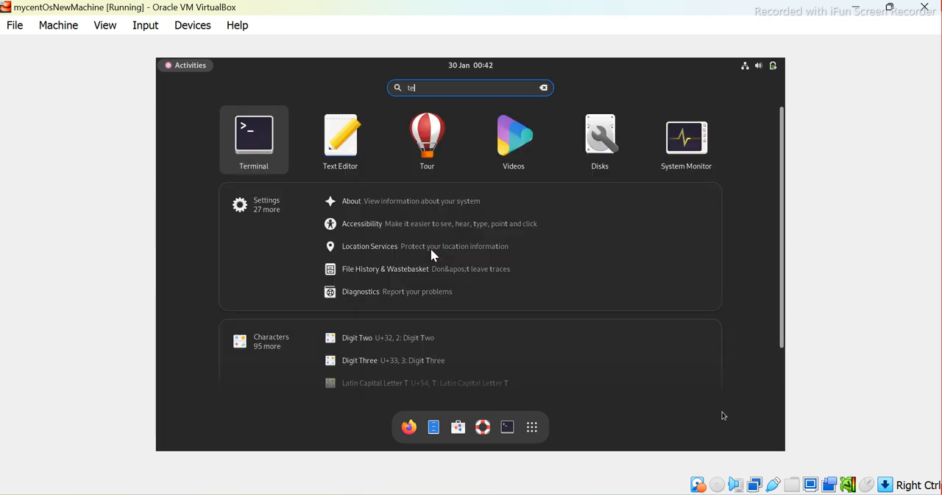
type("rmi")
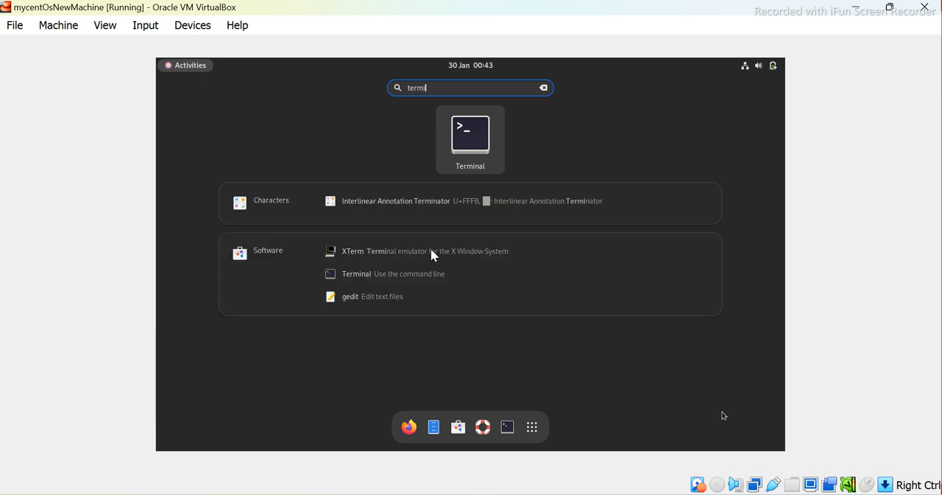
key("Down")
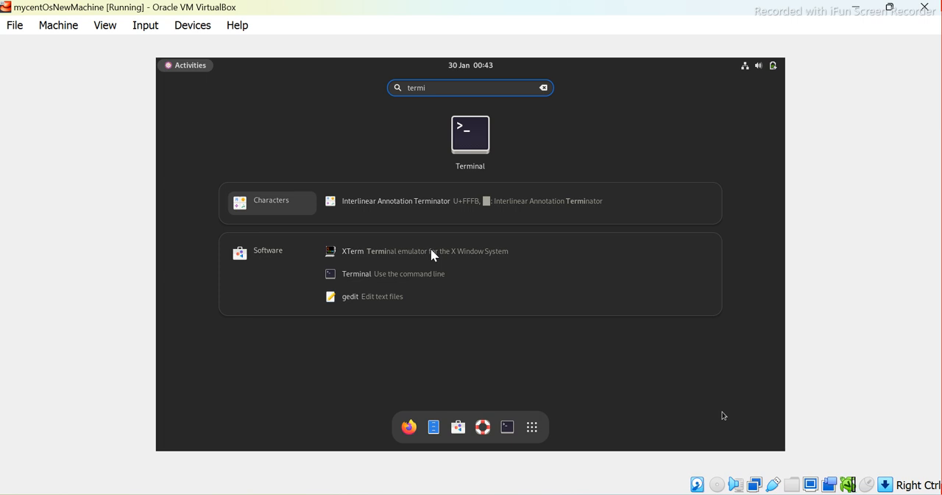
key("Tab")
key("Tab")
key("Tab")
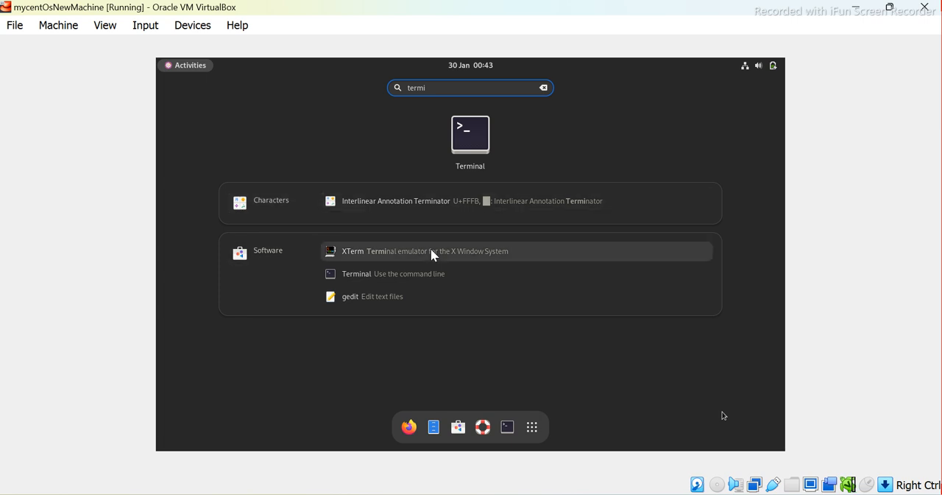
key("Tab")
key("Tab")
key("Tab")
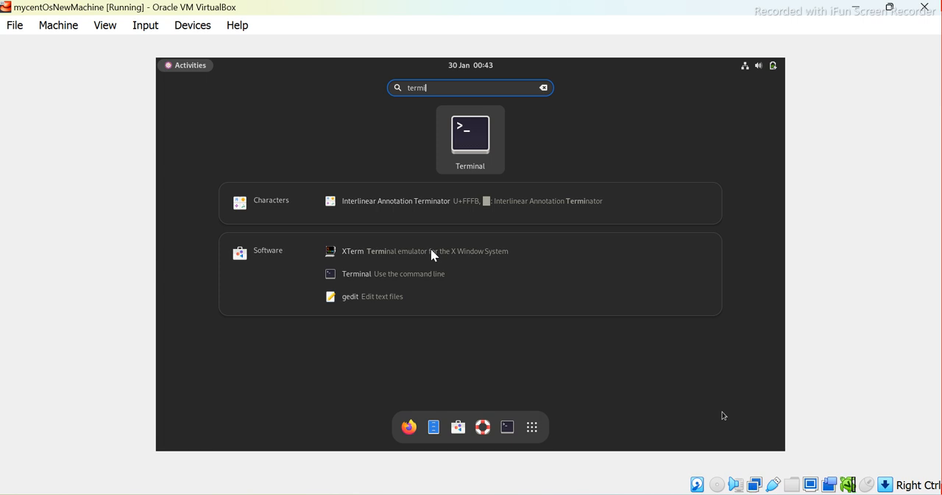
key("Return")
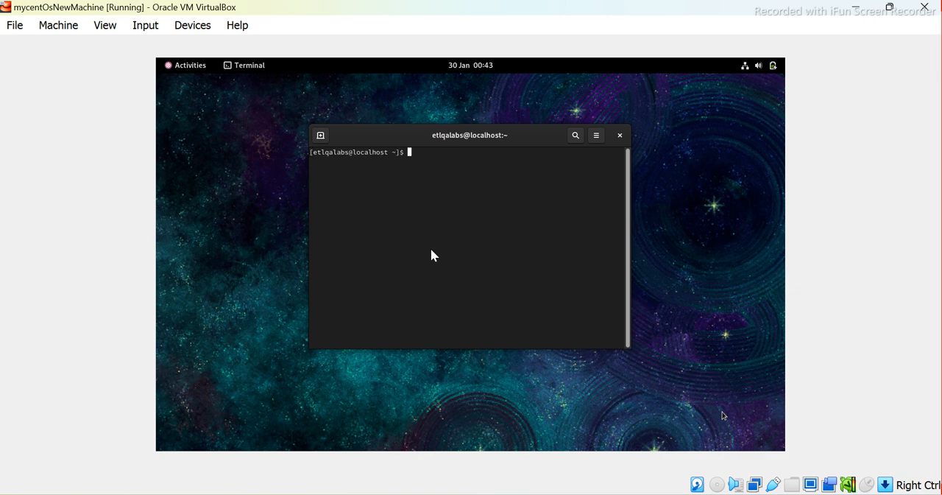
Run ifconfig in the terminal to check the virtual machine's network addresses after the reboot
type("ifconfig")
key("Return")
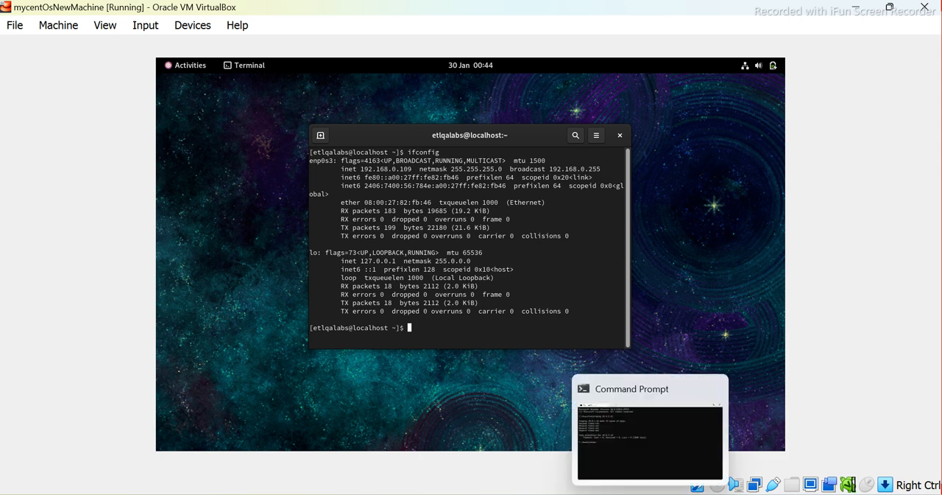
Switch to the inactive PuTTY session window on Windows and close it
mouse_move(617, 494)
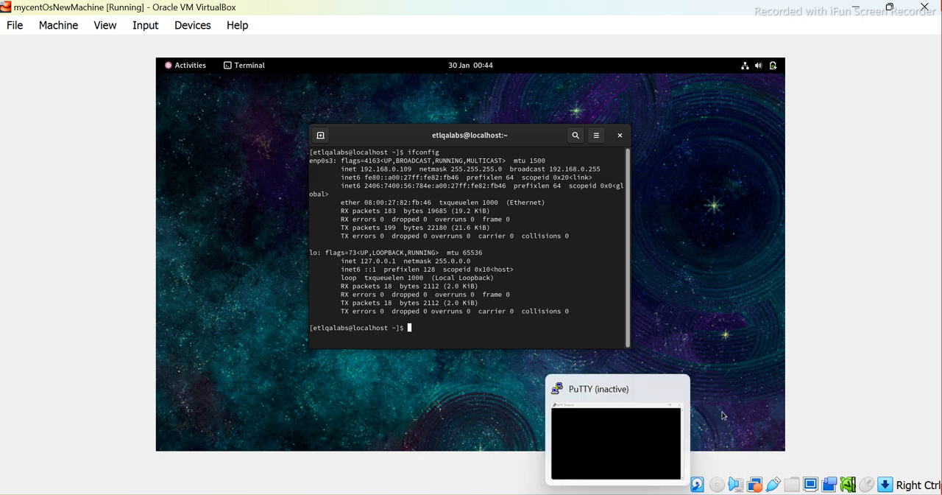
left_click(616, 442)
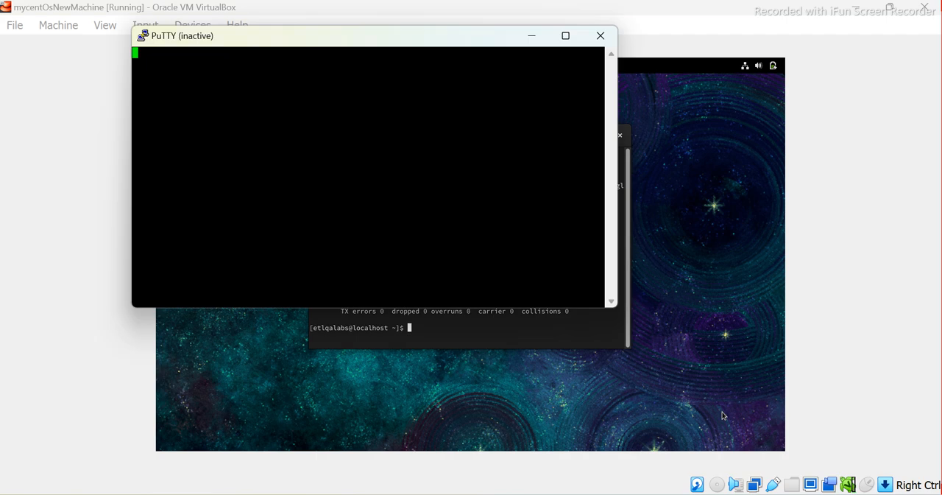
left_click(601, 37)
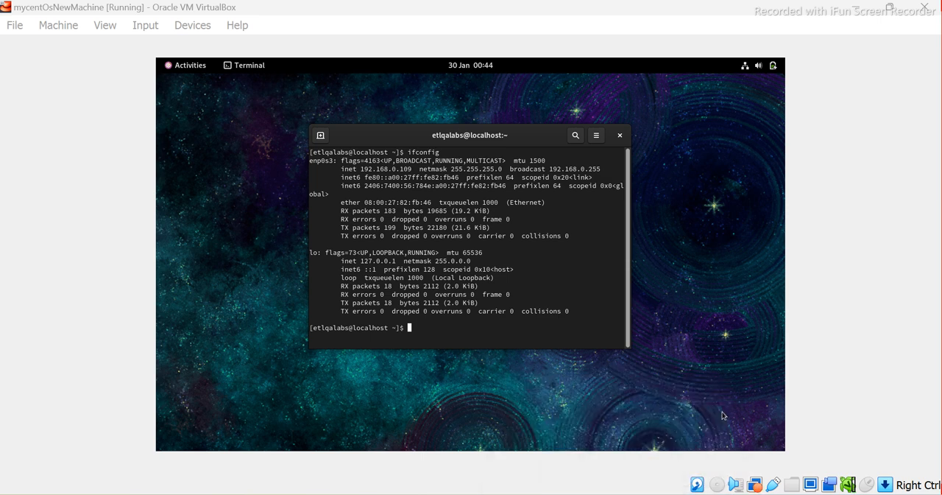
Open PuTTY from the Windows search and load the saved session mynewCento_v9
key("super+s")
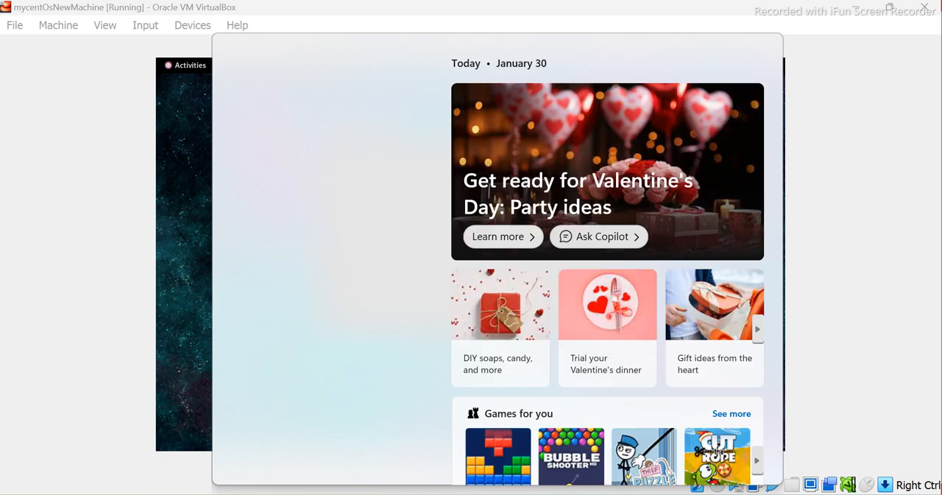
type("putt")
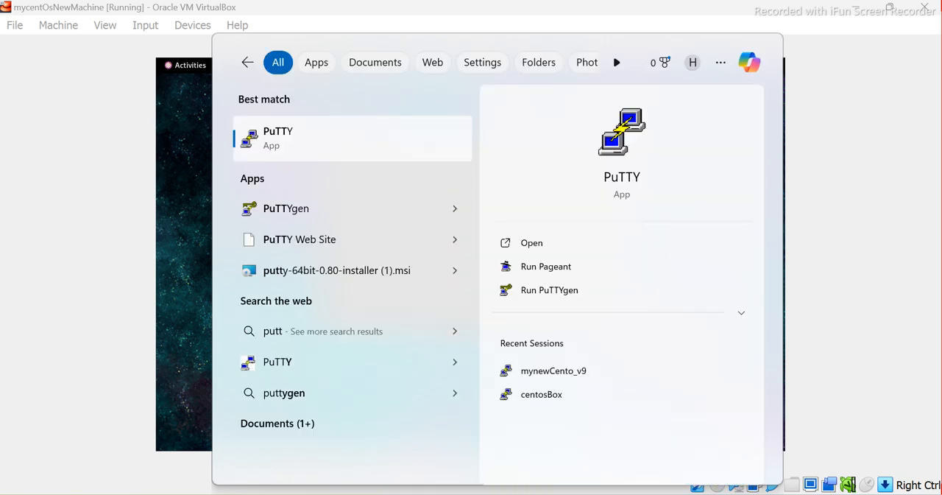
key("Return")
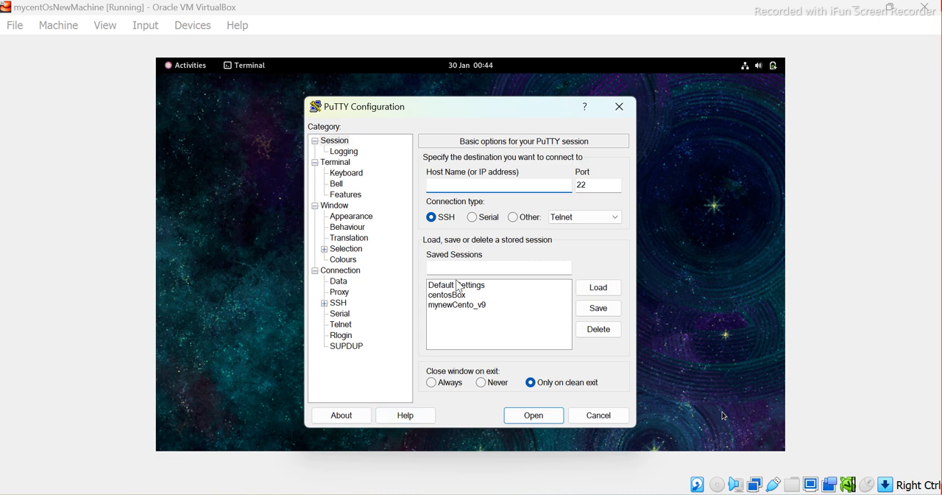
left_click(443, 307)
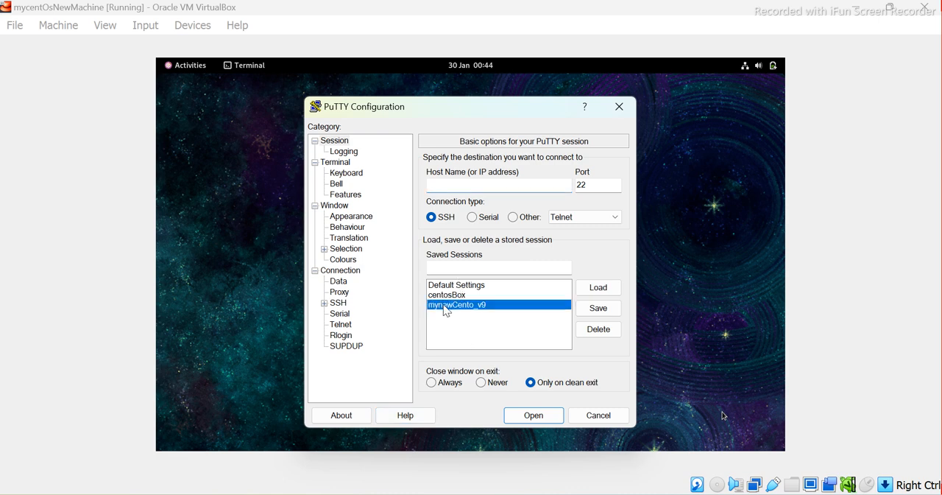
left_click(599, 296)
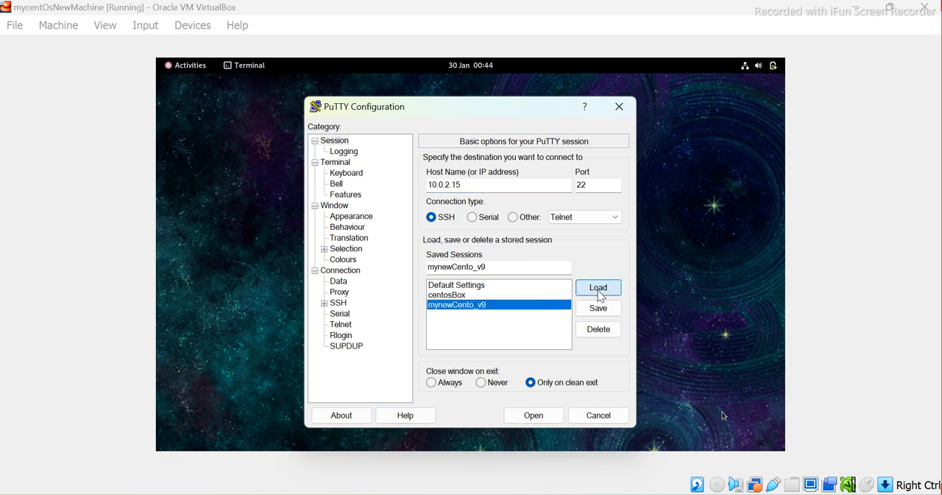
Set the PuTTY session's host name to the virtual machine's address, 192.168.0.109
left_click(438, 185)
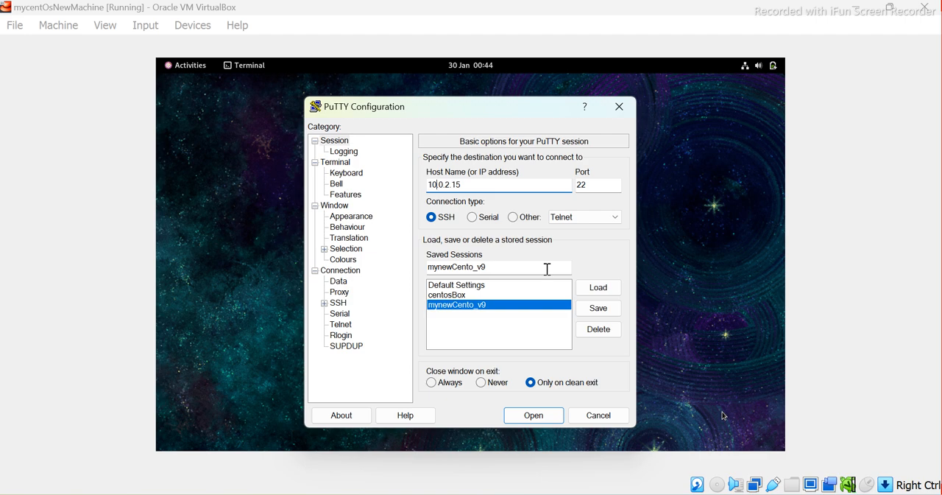
mouse_move(617, 494)
left_click(722, 416)
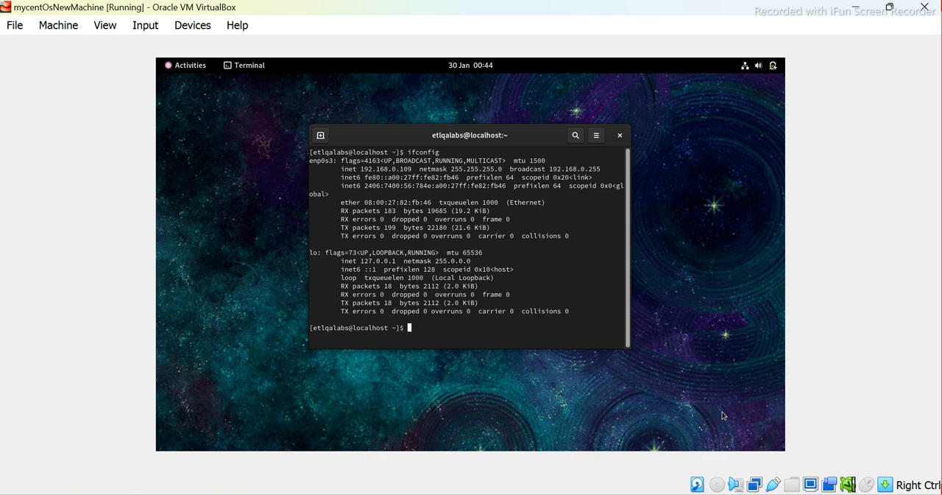
left_click(652, 494)
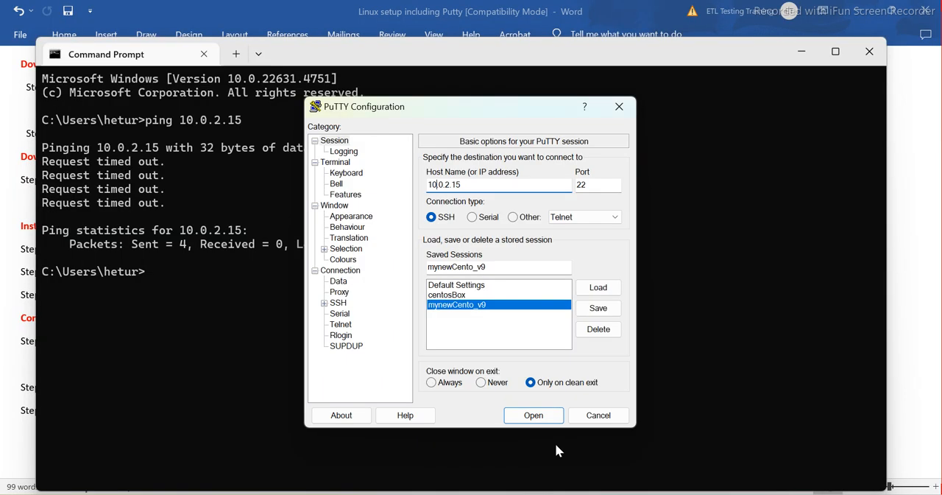
key("BackSpace")
type("92.168.")
key("BackSpace")
key("BackSpace")
key("BackSpace")
key("BackSpace")
type("109")
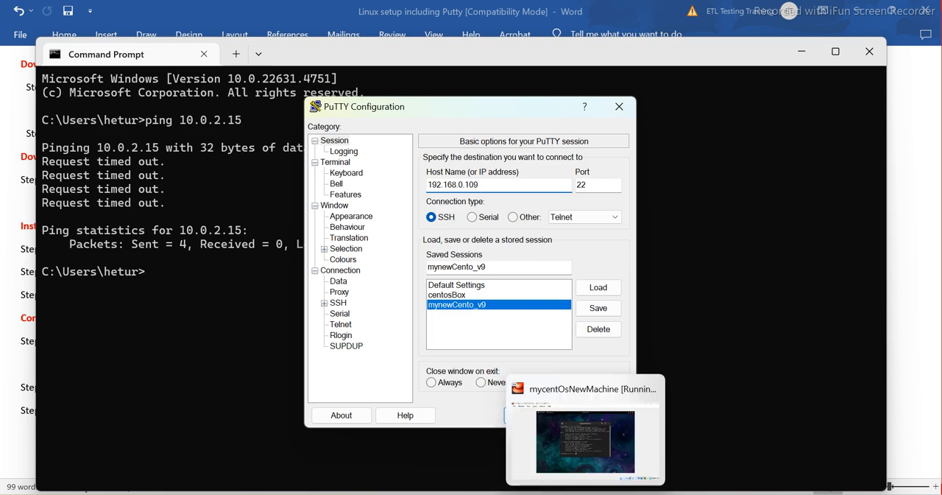
Recheck the address in the virtual machine's terminal and save the host change to the PuTTY session mynewCento_v9
left_click(586, 494)
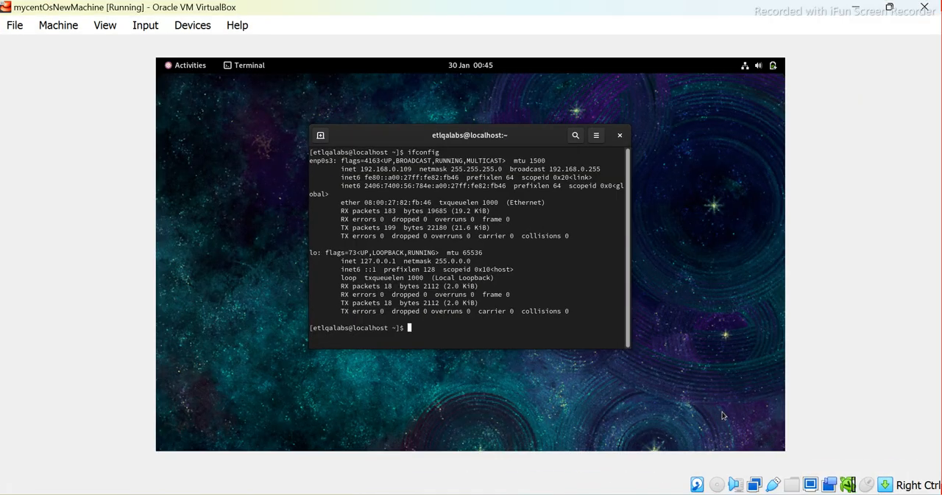
left_click(585, 494)
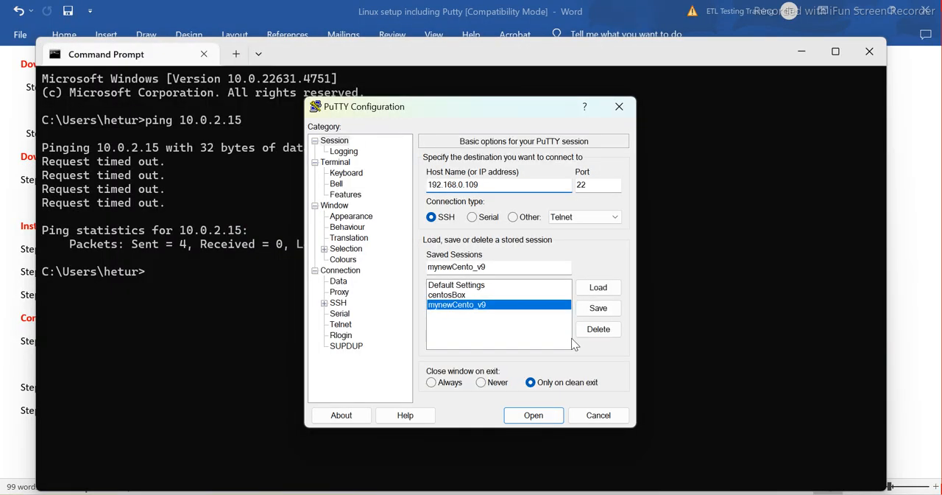
left_click(597, 308)
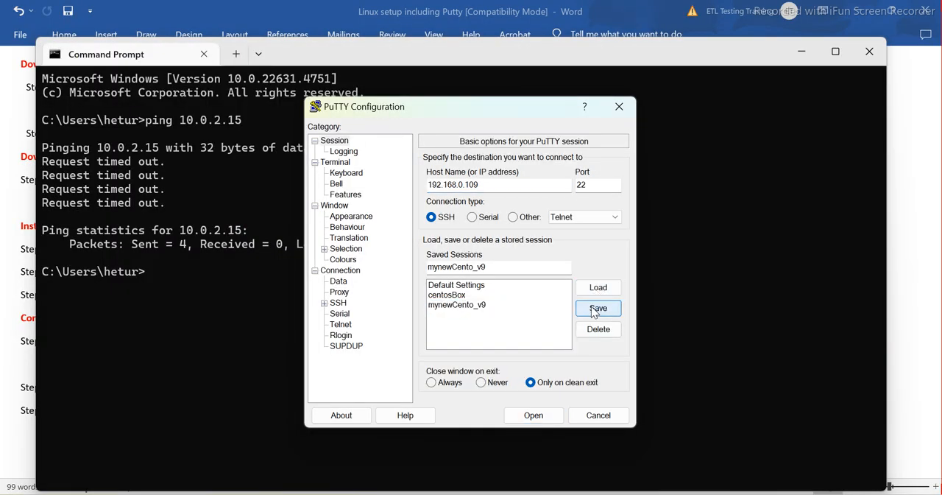
Connect with the mynewCento_v9 session, maximize its PuTTY window and accept the server's new host key
left_click(492, 305)
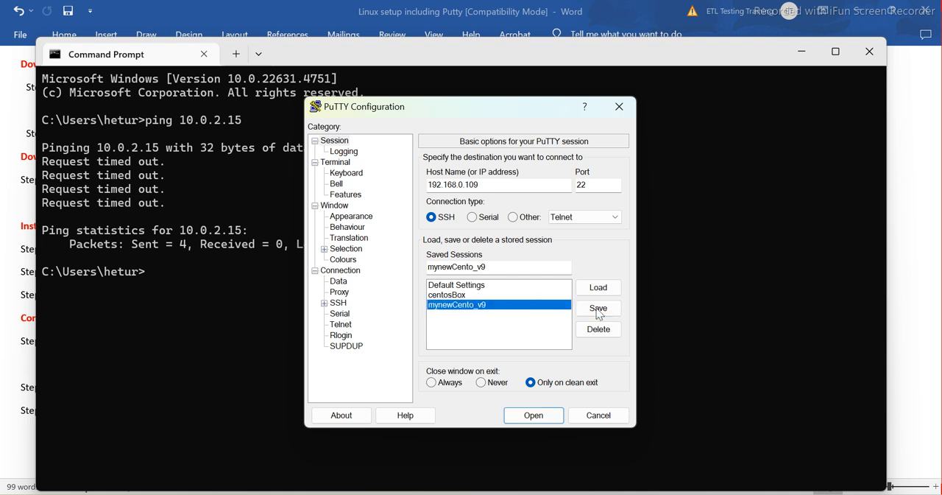
left_click(532, 416)
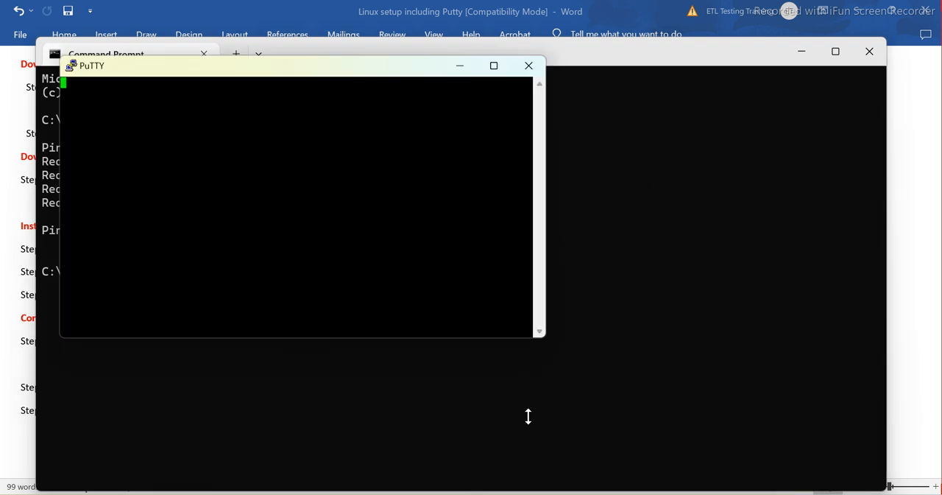
left_click(493, 65)
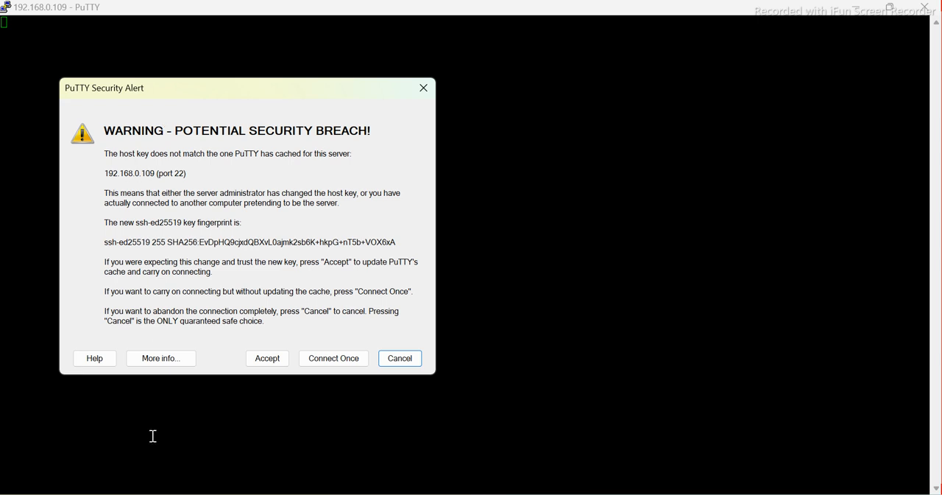
left_click(270, 358)
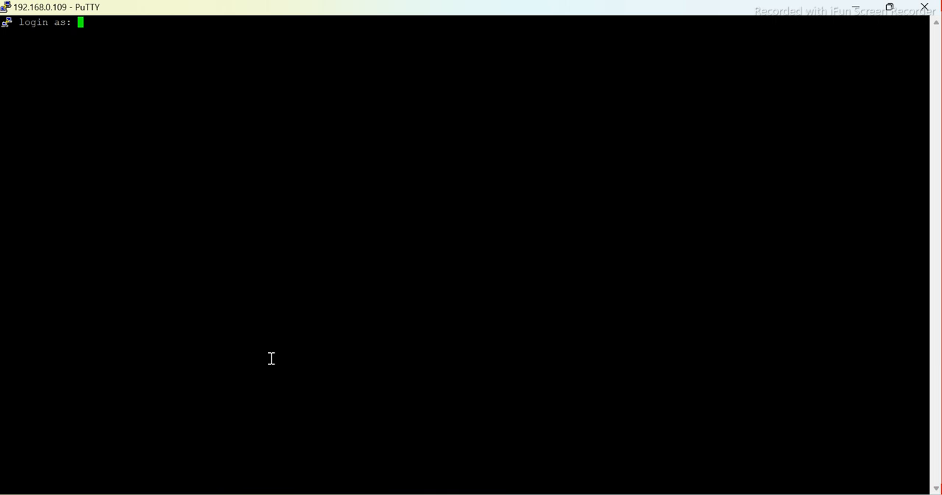
Log in to the SSH session as etlqalabs with the account password
type("etlqalabs")
key("Return")
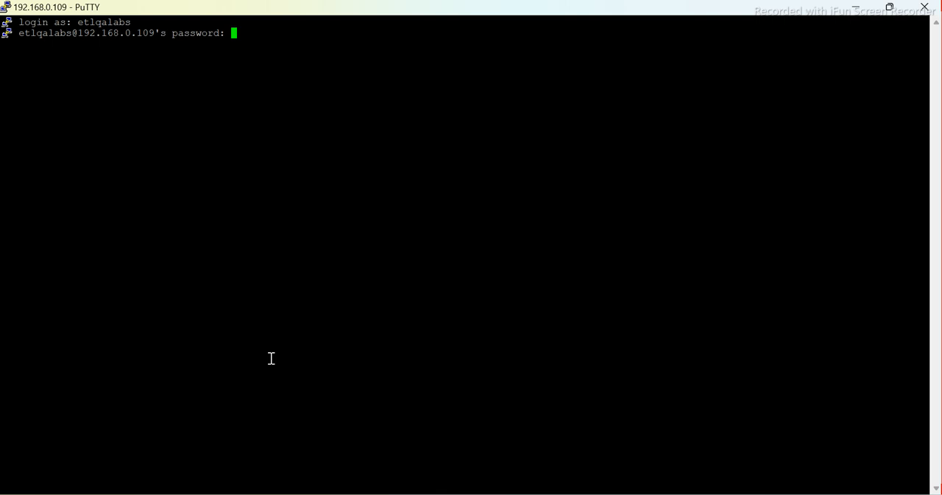
key("Return")
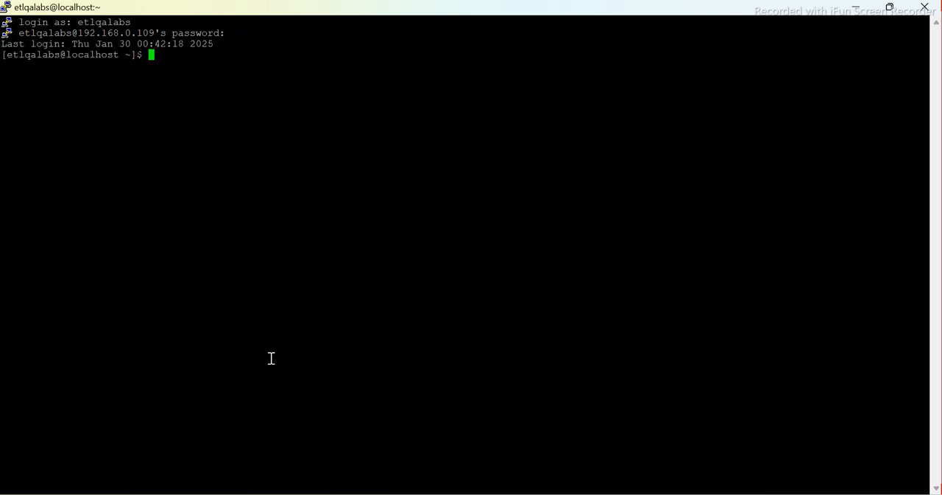
List the home directory's contents with ls and change into the Desktop directory
type("ls")
key("Return")
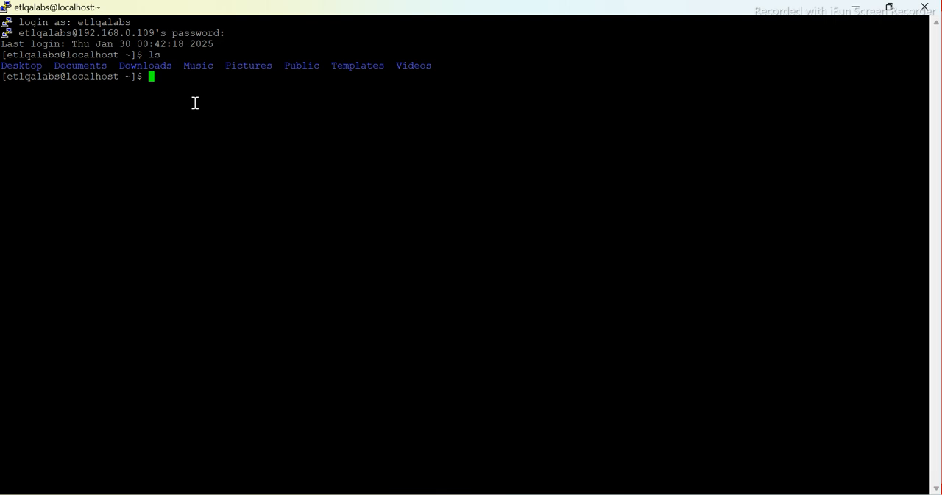
type("cd De")
key("Tab")
key("Return")
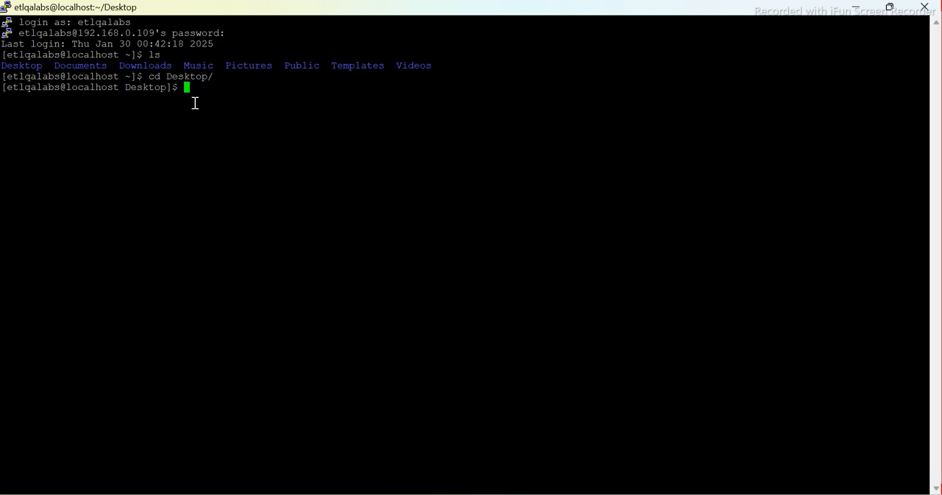
List the Desktop directory's contents with ls and again in long format with ls -lrt
type("ls")
key("Return")
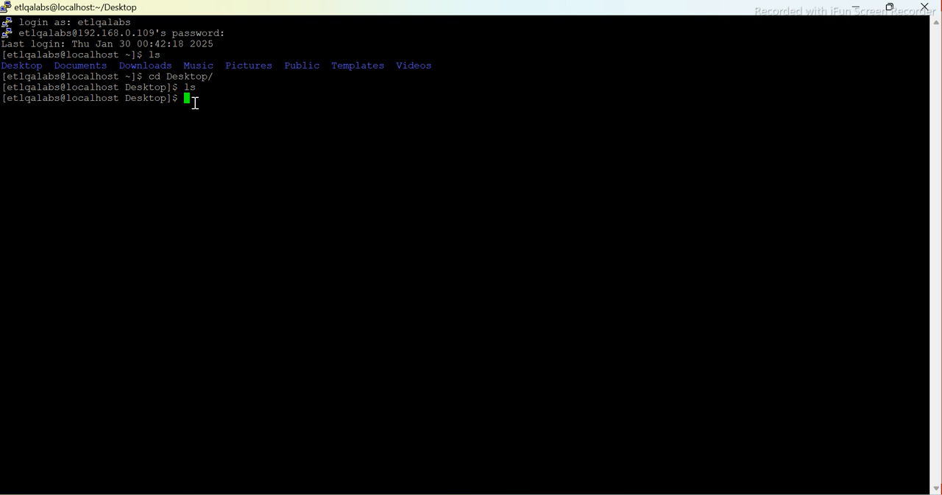
type("ls -lrt")
key("Return")
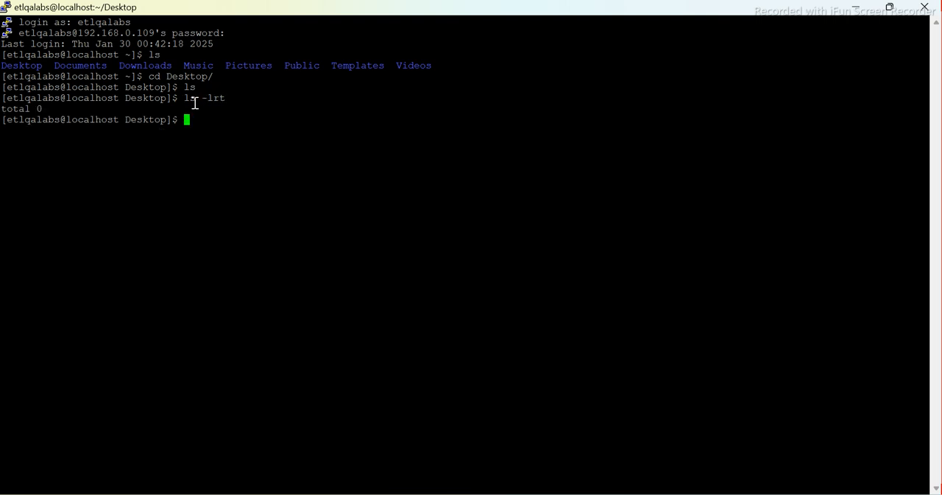
Create two empty files, a.text and b.text, in the Desktop directory with touch
type("touch a.text")
key("Return")
key("Up")
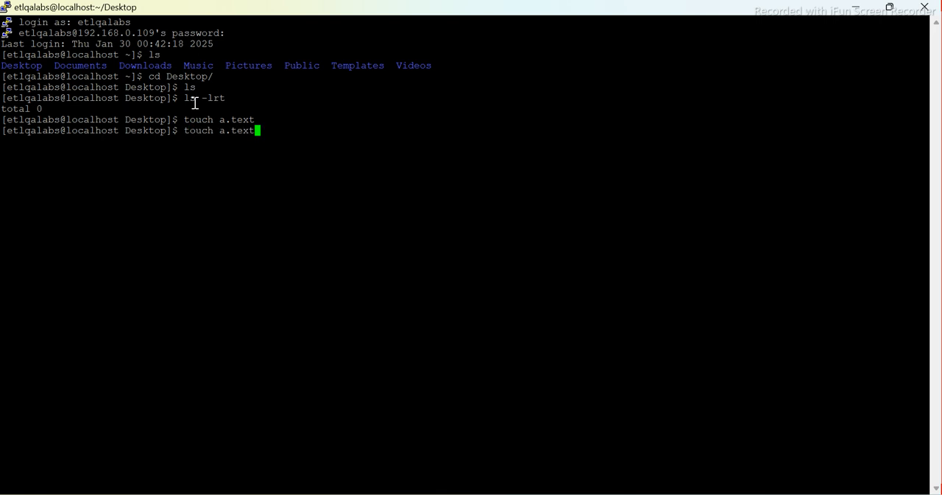
key("Left")
key("Left")
key("Left")
key("Left")
key("Left")
key("BackSpace")
type("b")
key("Return")
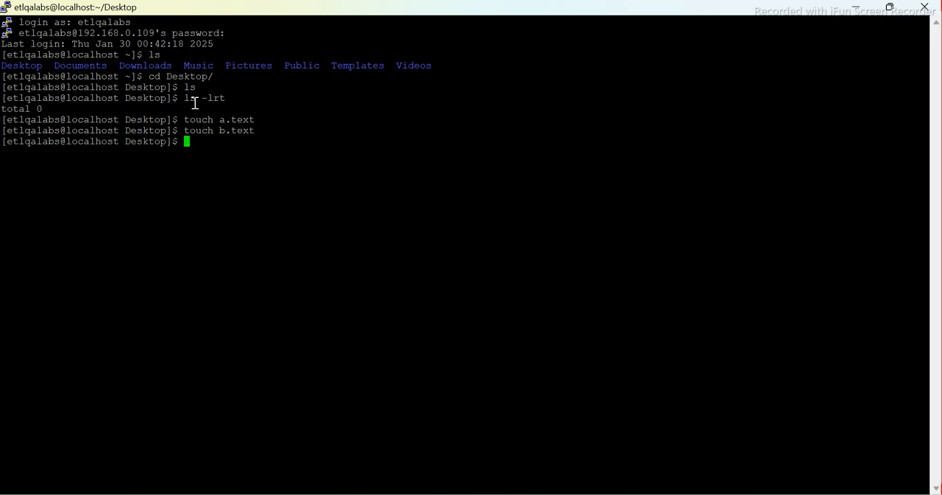
Check the new files in the Desktop directory with ls -lrt
type("ls -lrt")
key("Return")
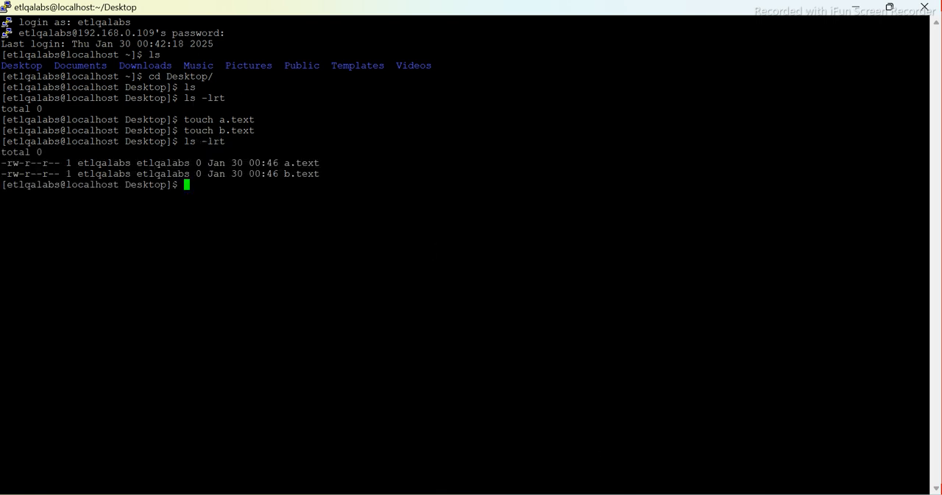
Switch to the mycentOsNewMachine VirtualBox window and, in its terminal, print the working directory and list its contents
left_click(586, 494)
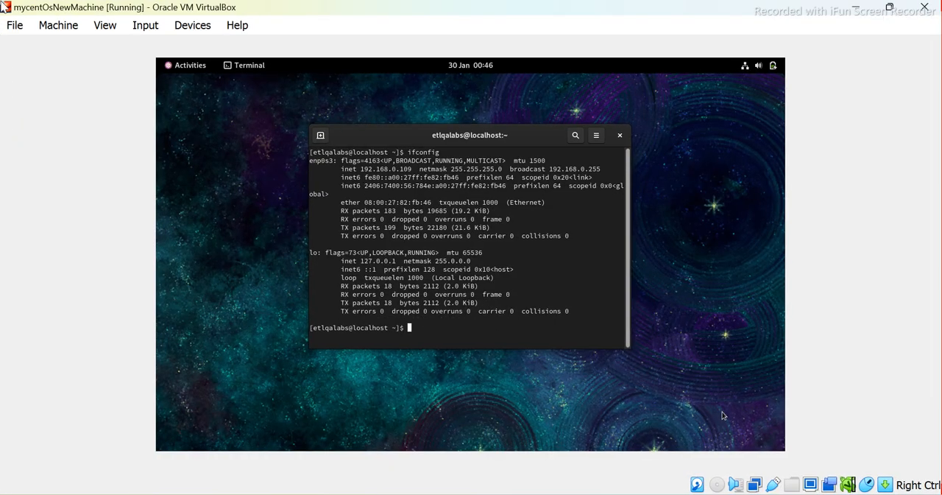
type("pwd")
key("Return")
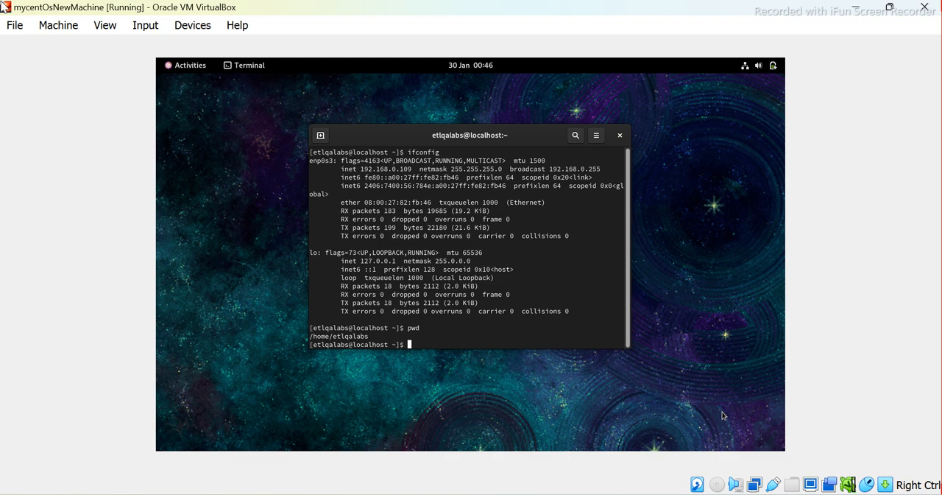
type("p")
key("BackSpace")
type("ls")
key("Return")
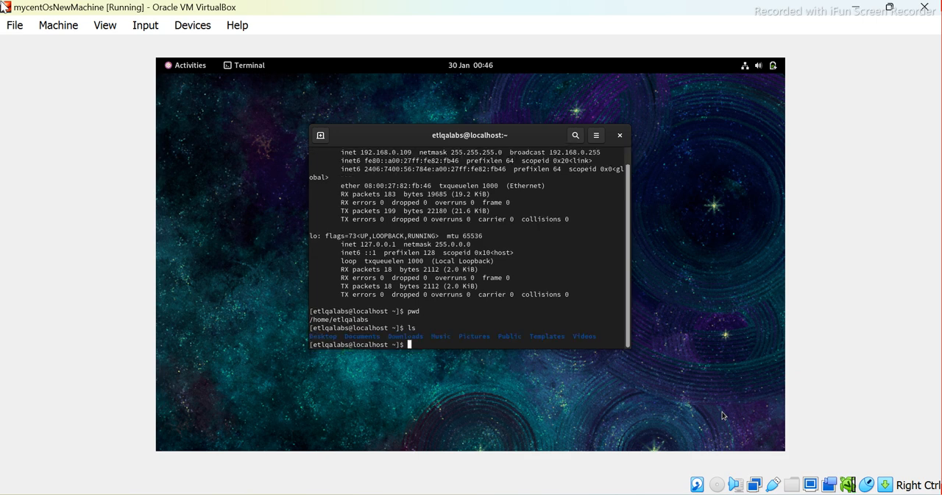
Change into the Desktop directory in the virtual machine's terminal and list its files with ls
type("cd De")
key("Tab")
key("Return")
type("ls")
key("Return")
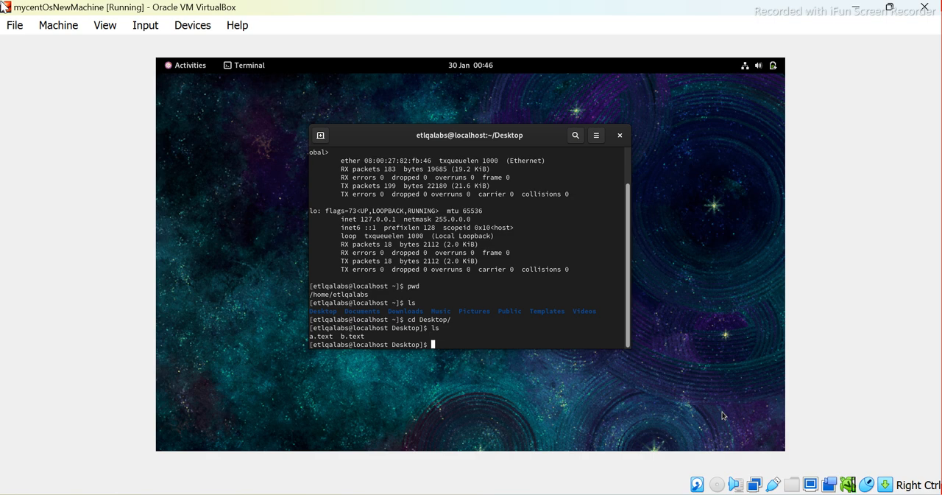
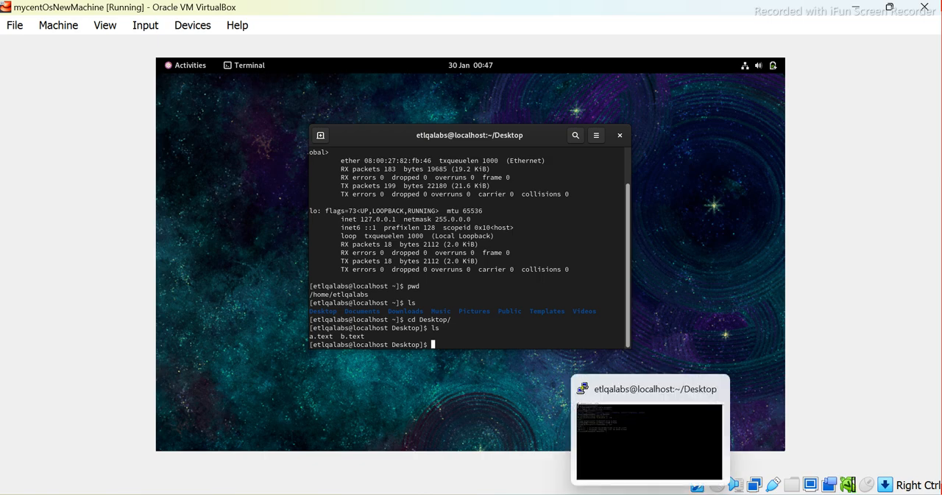
Switch back to the PuTTY session and list the Desktop directory's files in long format with ls -lrt
left_click(651, 494)
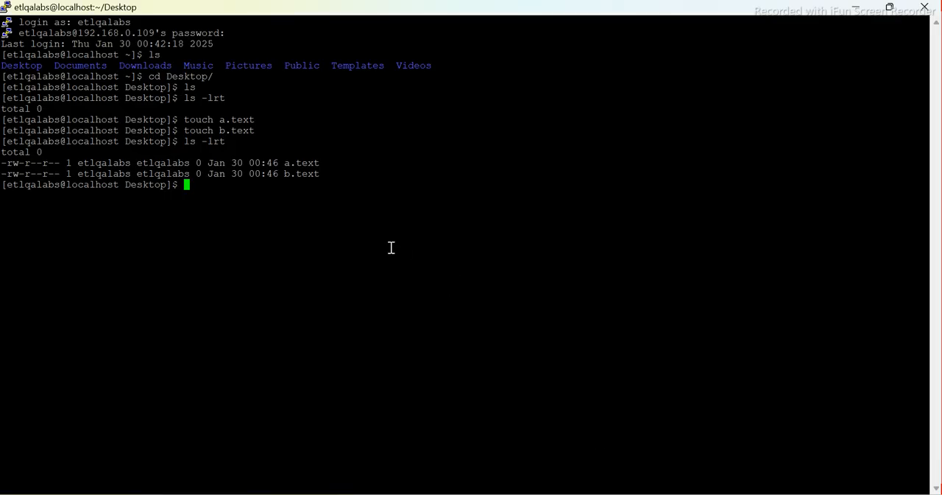
type("ls -lrt")
key("Return")
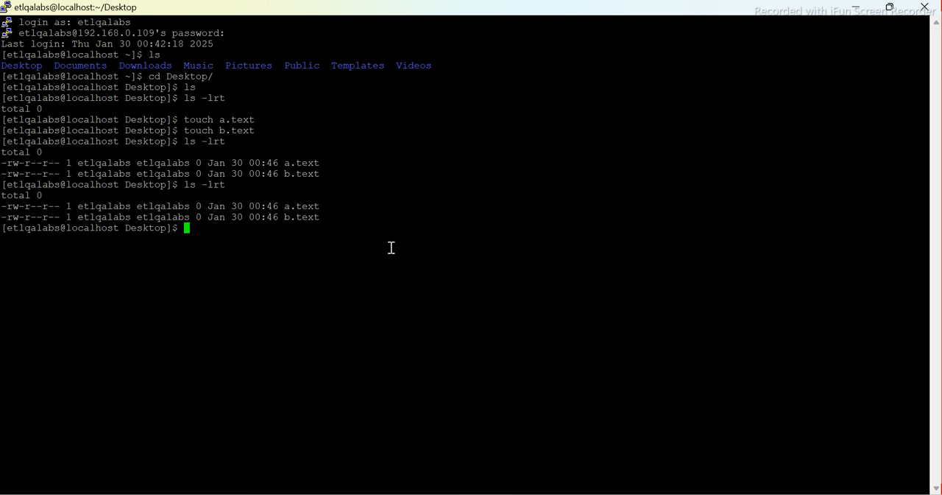
Switch to the Linux setup document in Word and review Step 9 on issues and resolution and Step 1 with its VirtualBox download link
key("alt+Tab")
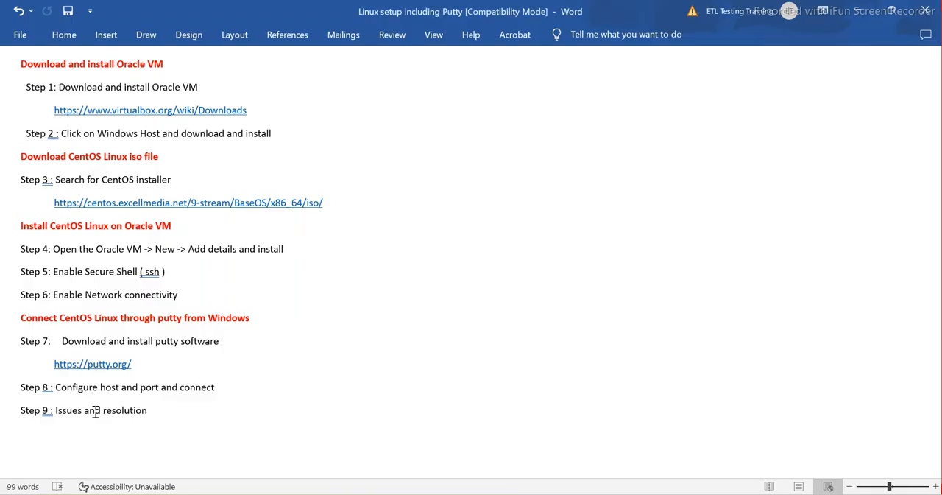
left_click_drag(159, 412, 27, 414)
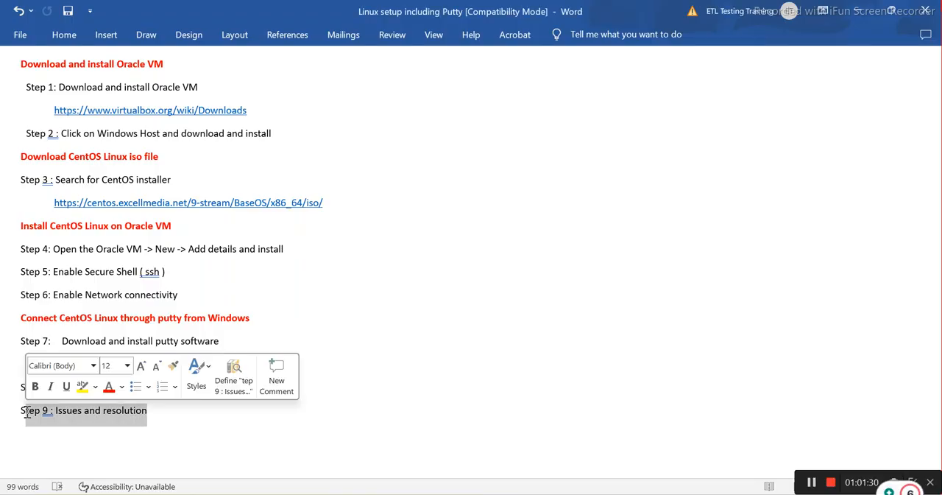
left_click(412, 318)
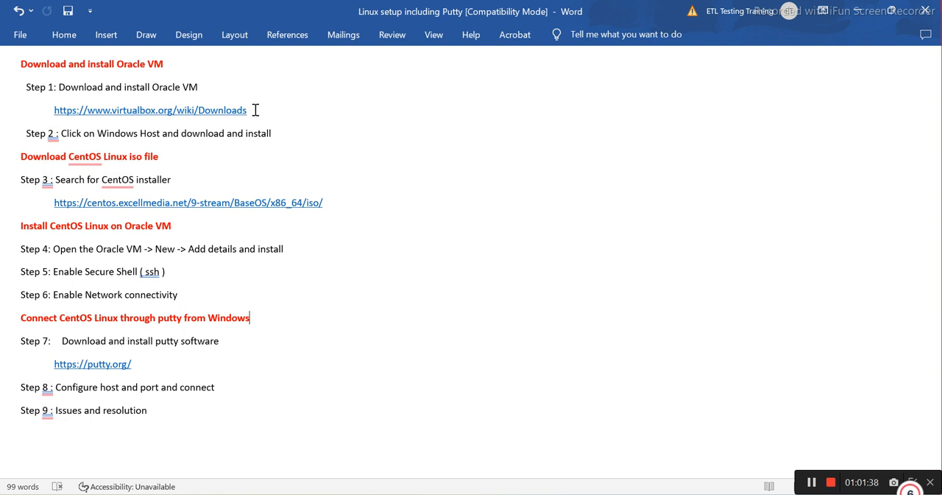
left_click_drag(254, 110, 17, 86)
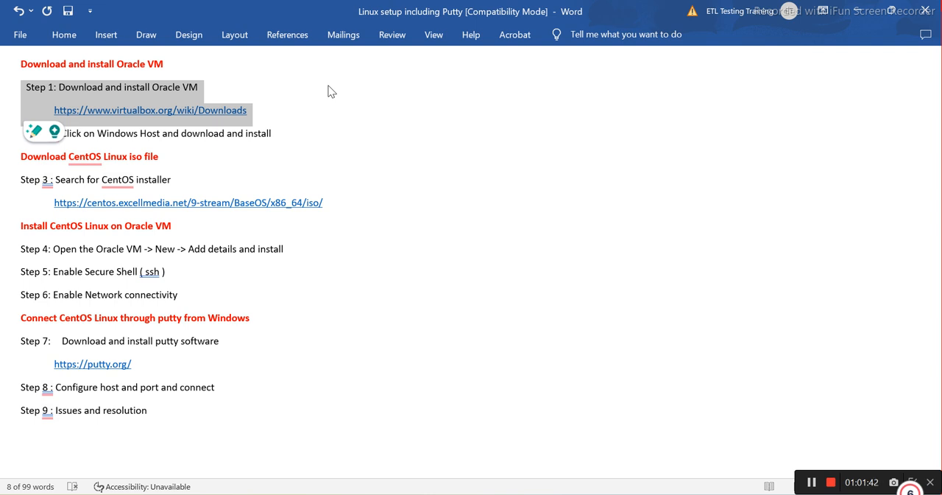
View the virtual machines in Oracle VM VirtualBox Manager, minimize it, and return to the PuTTY session
key("alt+Tab")
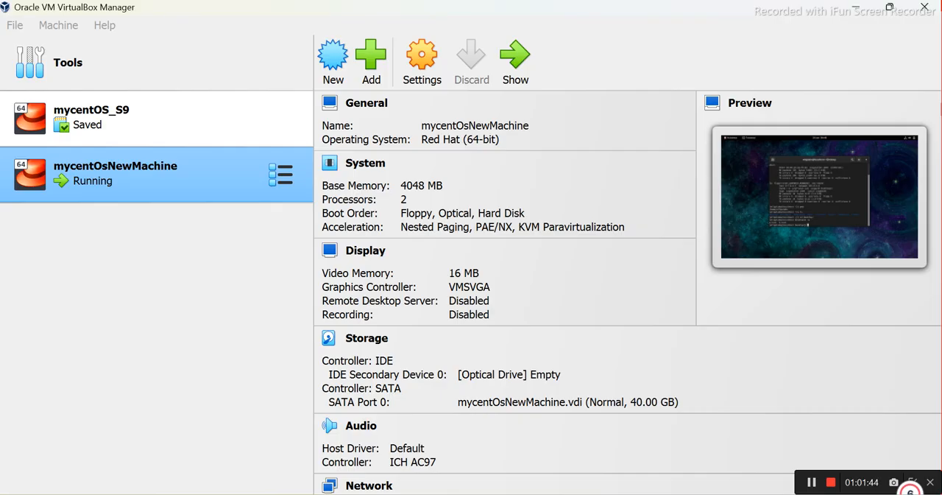
left_click(859, 7)
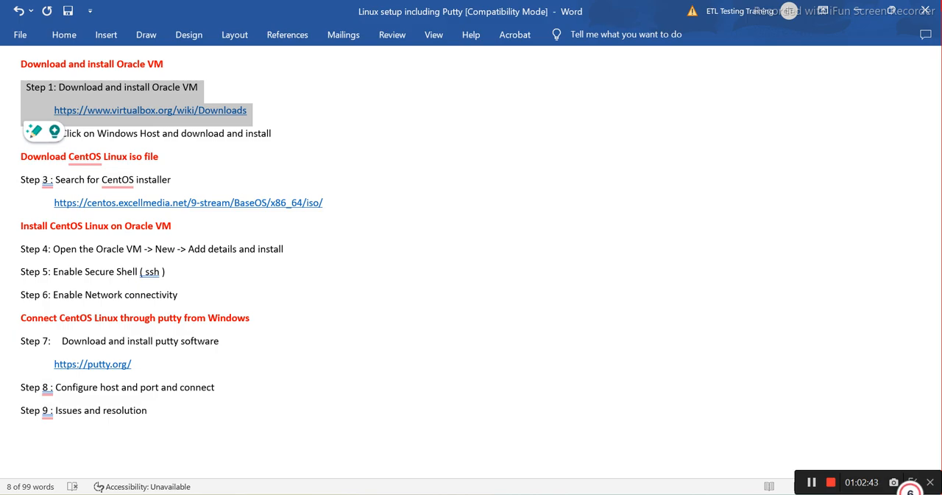
left_click(559, 494)
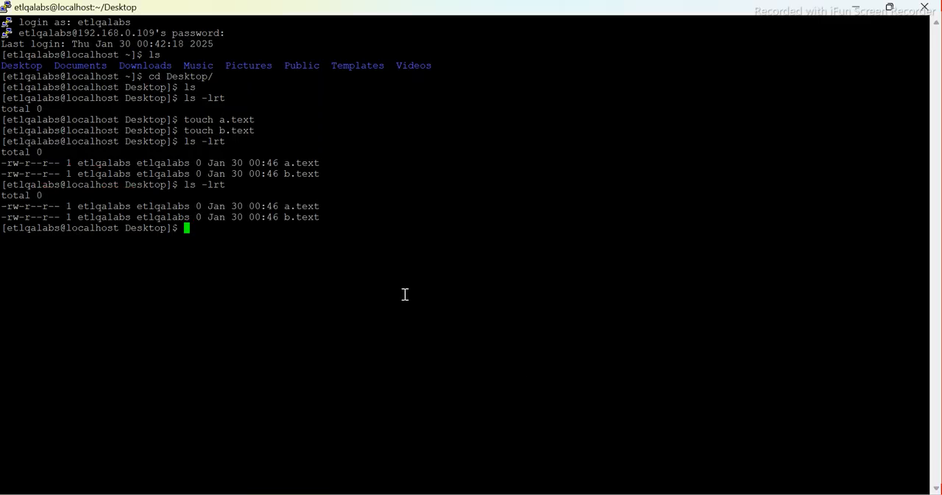